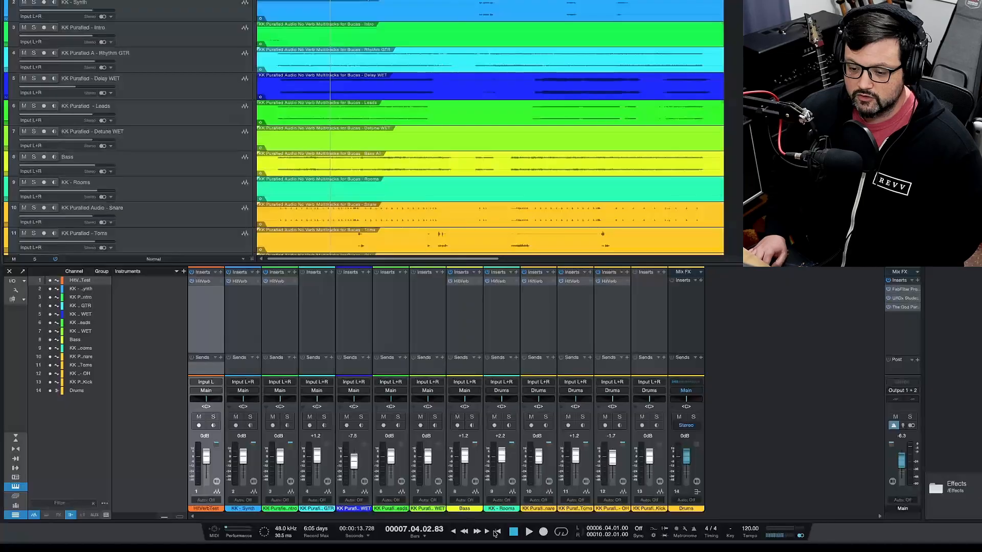
# Return the playhead to the song's start, switch to the artist's Spotify page and open the album It's Just You
pyautogui.click(496, 532)
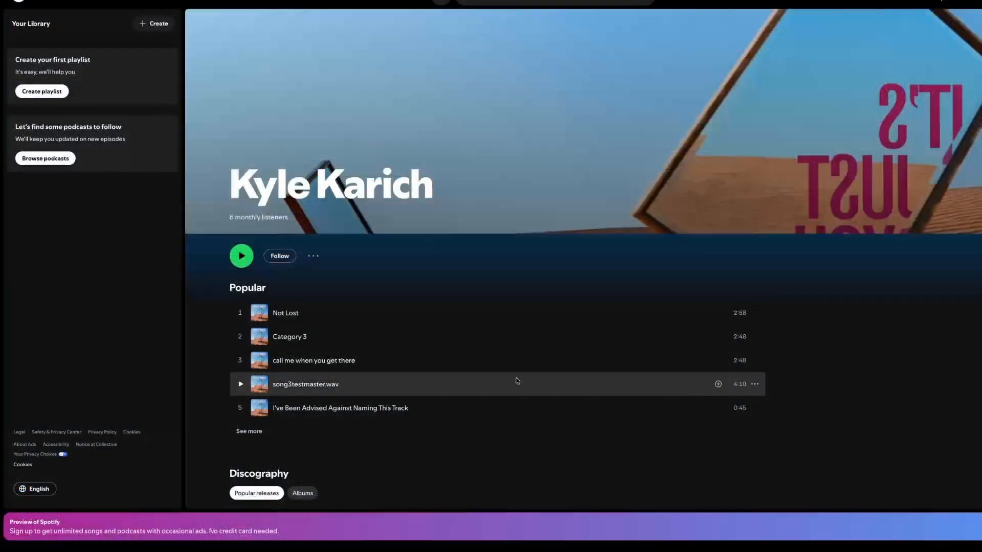
pyautogui.scroll(-5, 520, 431)
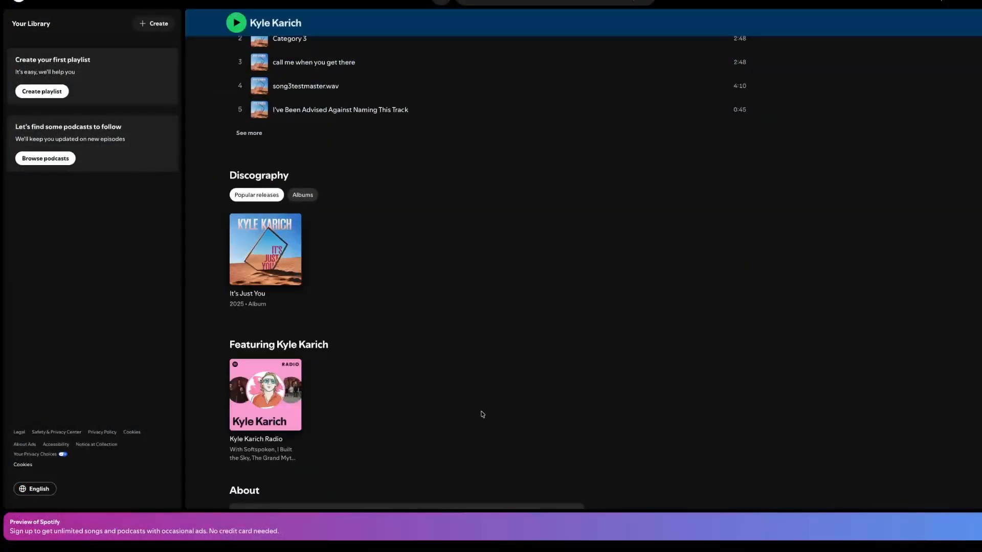
pyautogui.click(249, 295)
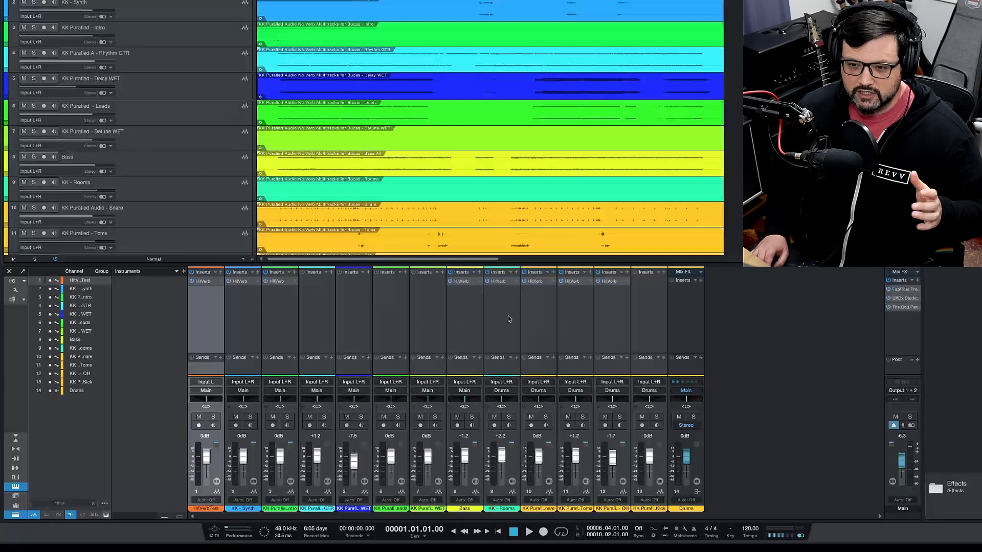
# Start playback of the mix and inspect the HitVerb settings on the KK - Synth channel, closing the plug-in when done
pyautogui.click(529, 533)
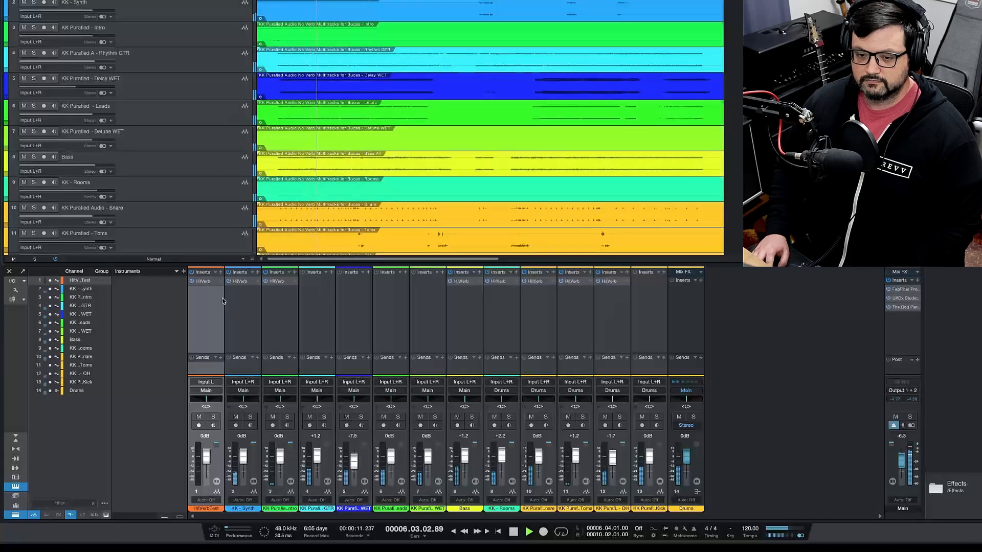
pyautogui.click(234, 281)
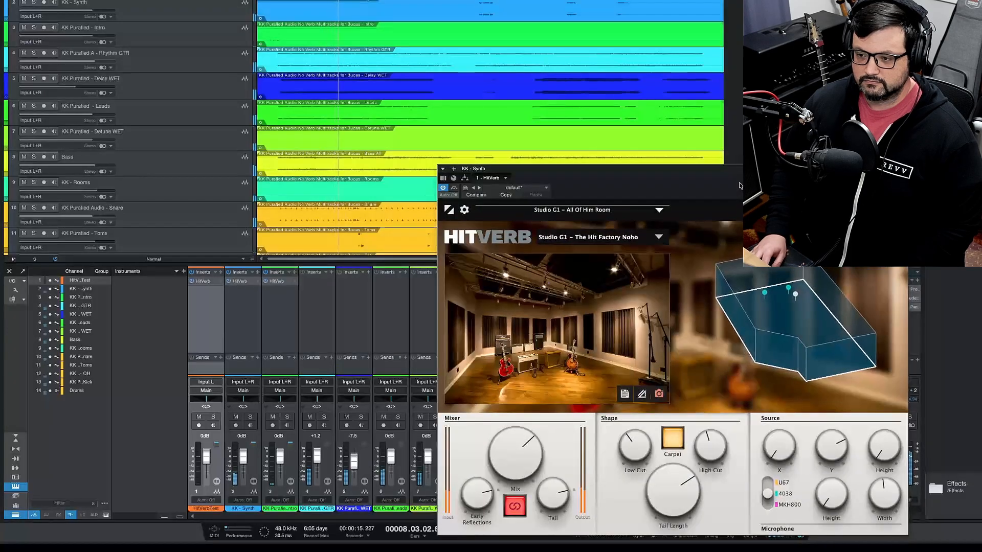
pyautogui.moveTo(745, 169); pyautogui.dragTo(669, 102)
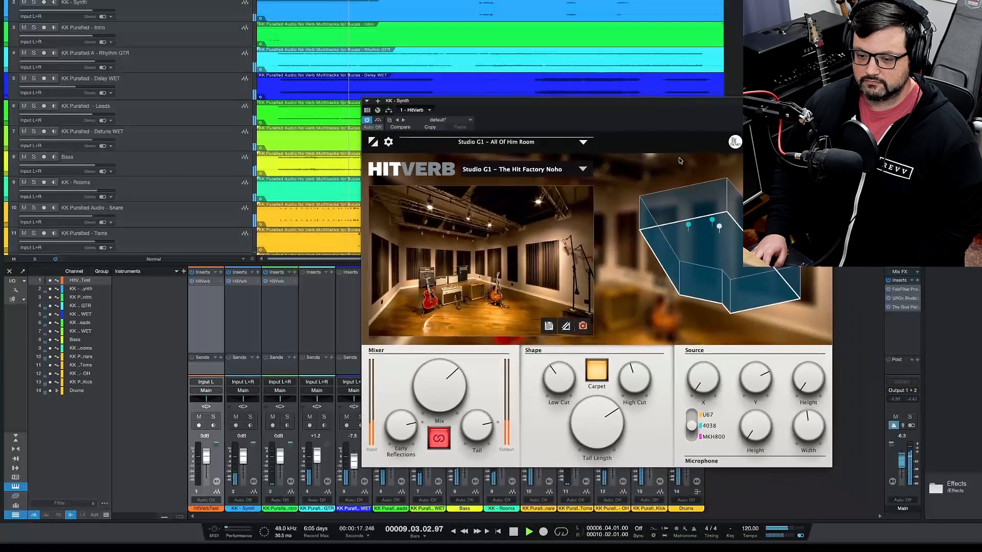
pyautogui.click(827, 100)
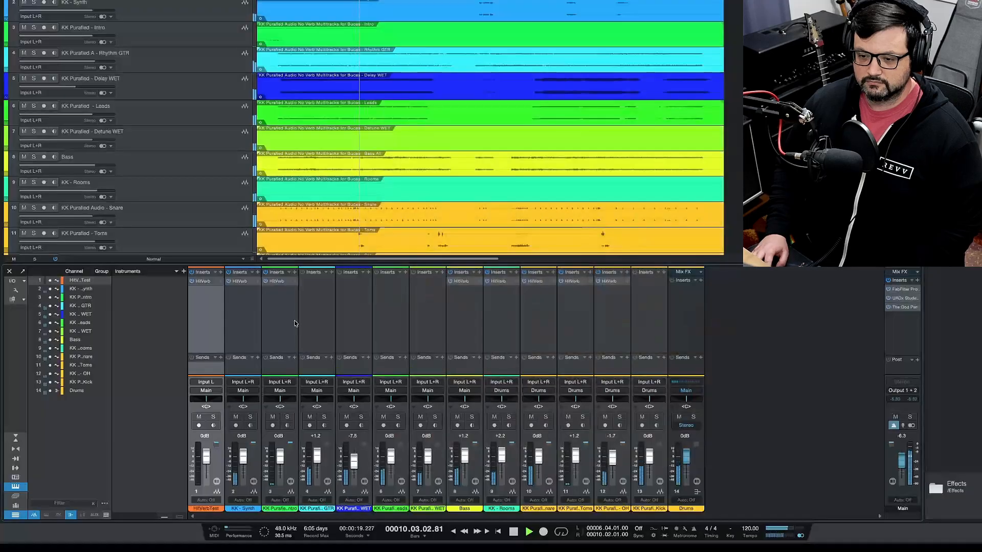
# Inspect the HitVerb on the Bass channel, viewing the floor plan and studio notes of its room
pyautogui.click(469, 282)
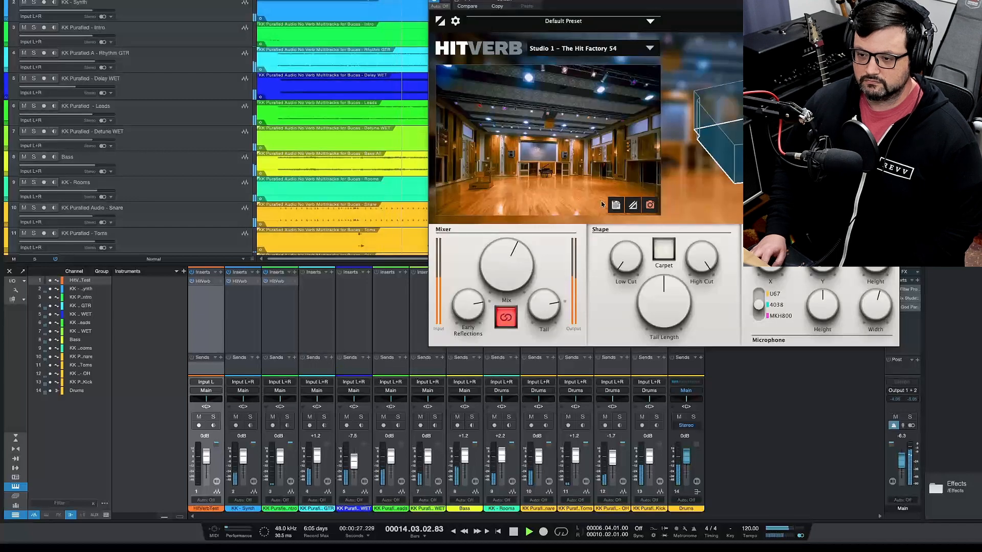
pyautogui.click(634, 206)
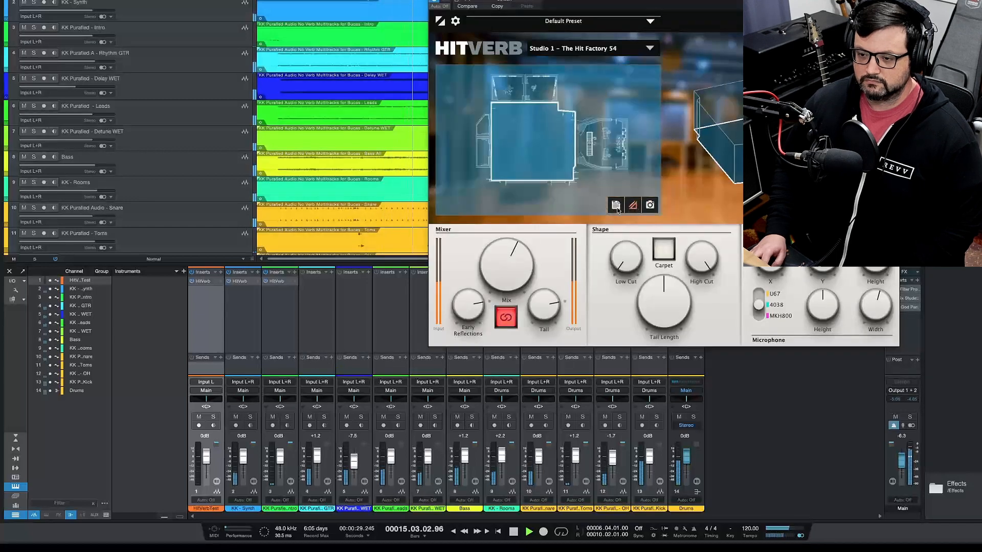
pyautogui.click(616, 205)
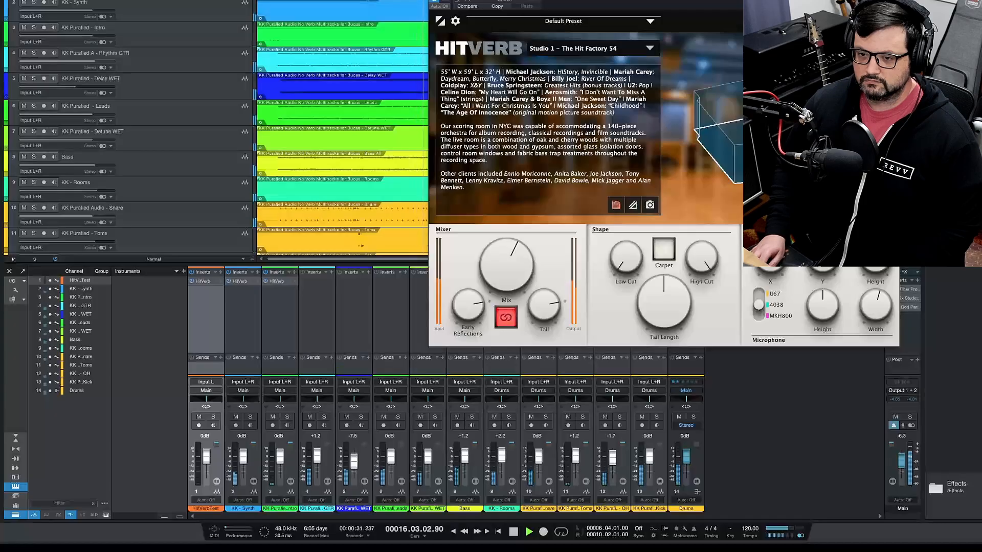
pyautogui.click(893, 1)
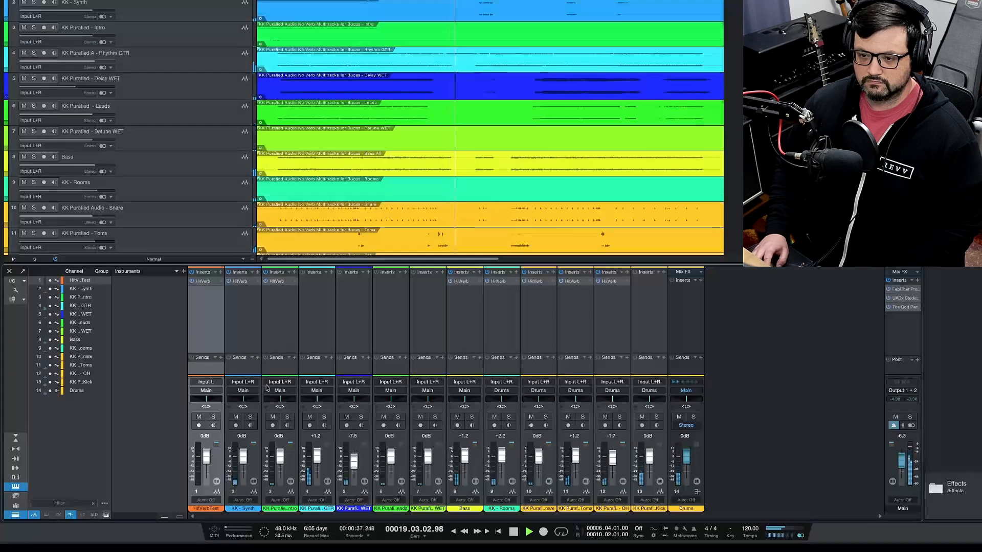
# Audition Studio 1, Studio 6 and Studio 3 of The Hit Factory 54 in the HitVerbTest channel's HitVerb and read Studio 3's notes
pyautogui.click(208, 282)
pyautogui.click(490, 82)
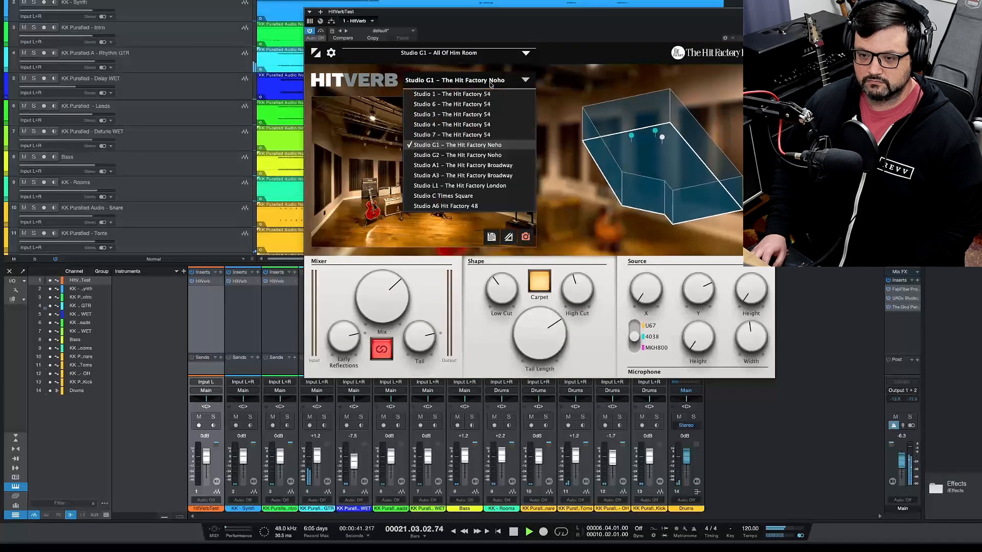
pyautogui.click(486, 95)
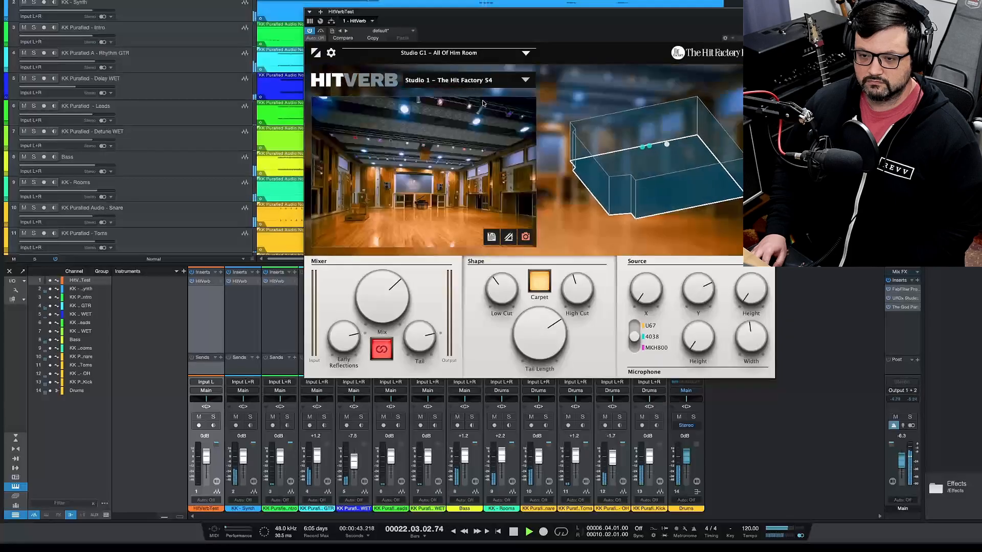
pyautogui.click(476, 80)
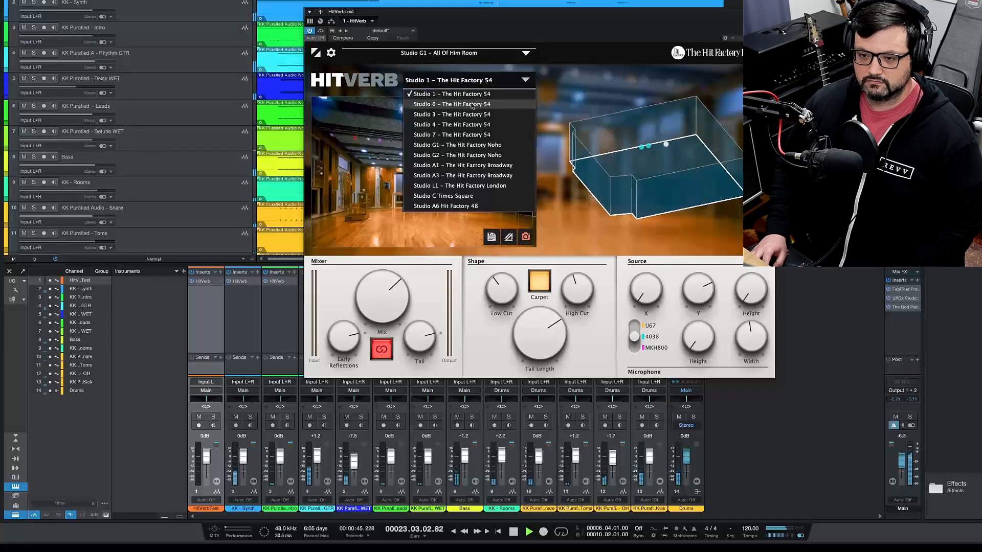
pyautogui.click(472, 105)
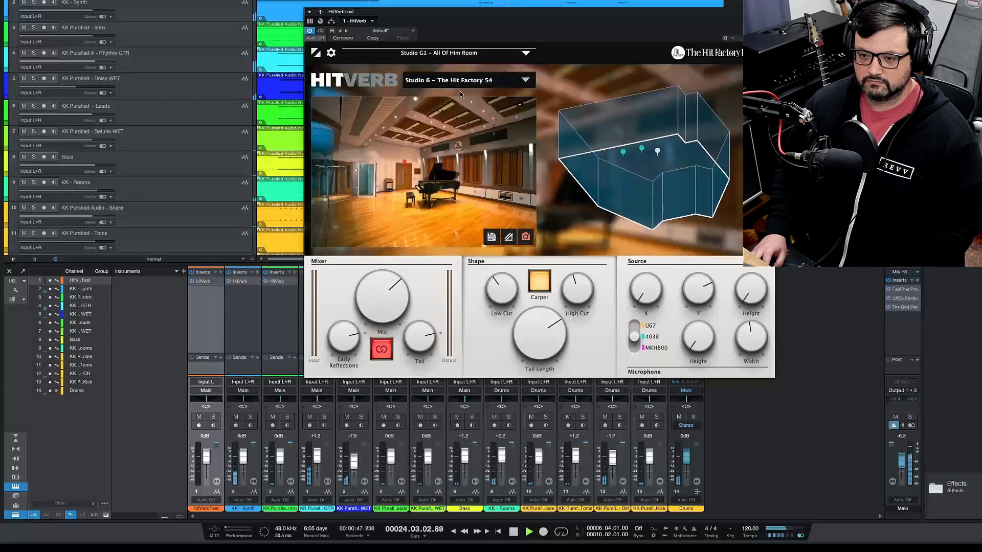
pyautogui.click(462, 81)
pyautogui.click(459, 113)
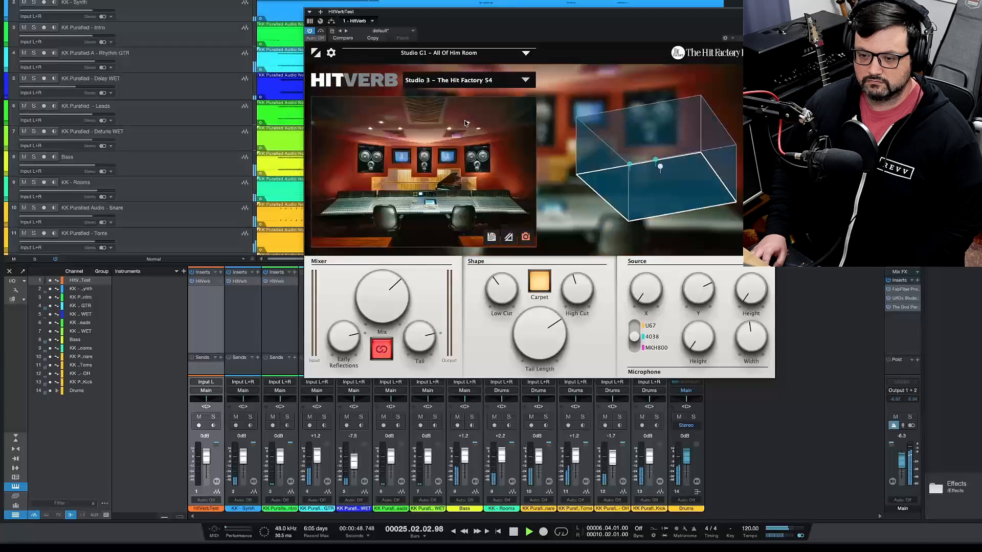
pyautogui.click(493, 238)
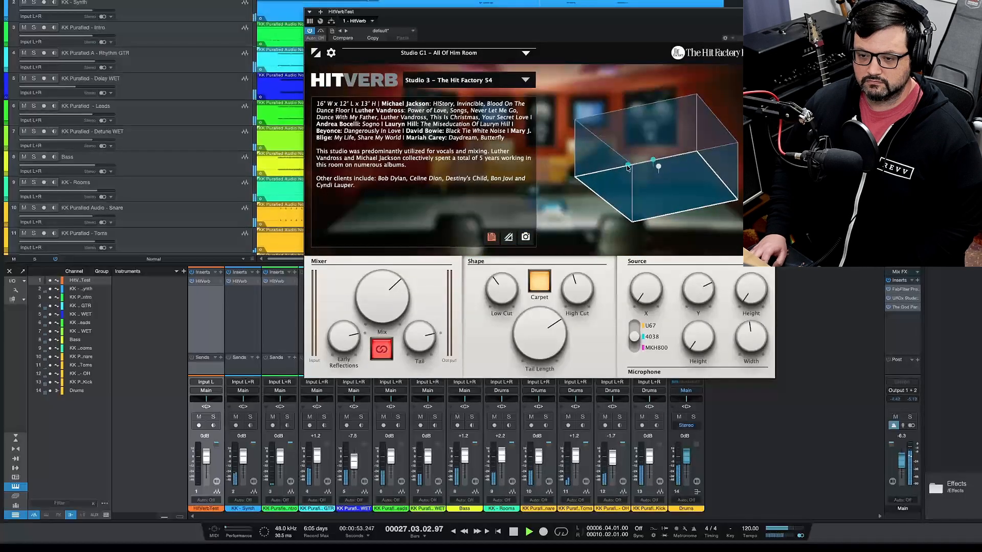
pyautogui.click(769, 11)
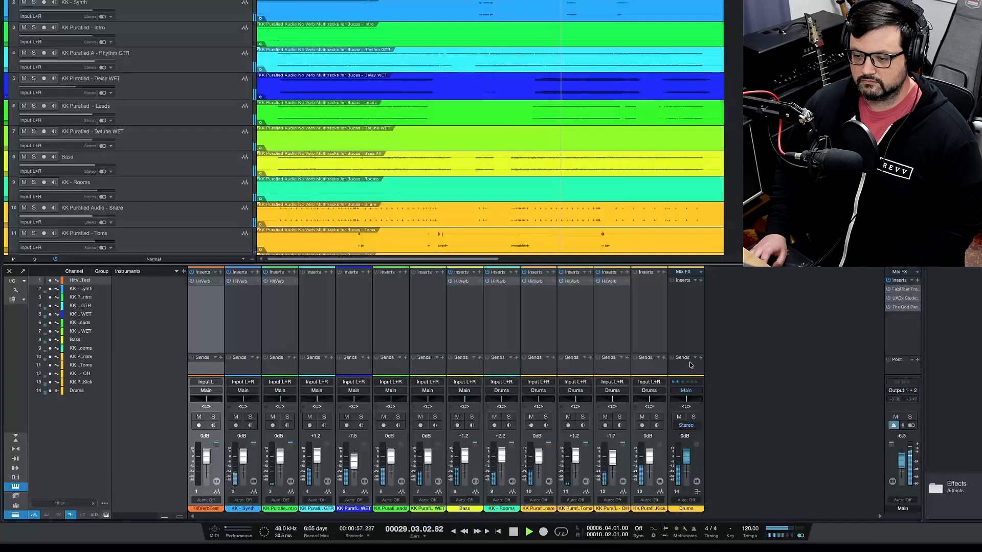
# Audition the Drums bus in solo, release the solo and return the playhead to the song's start
pyautogui.click(694, 418)
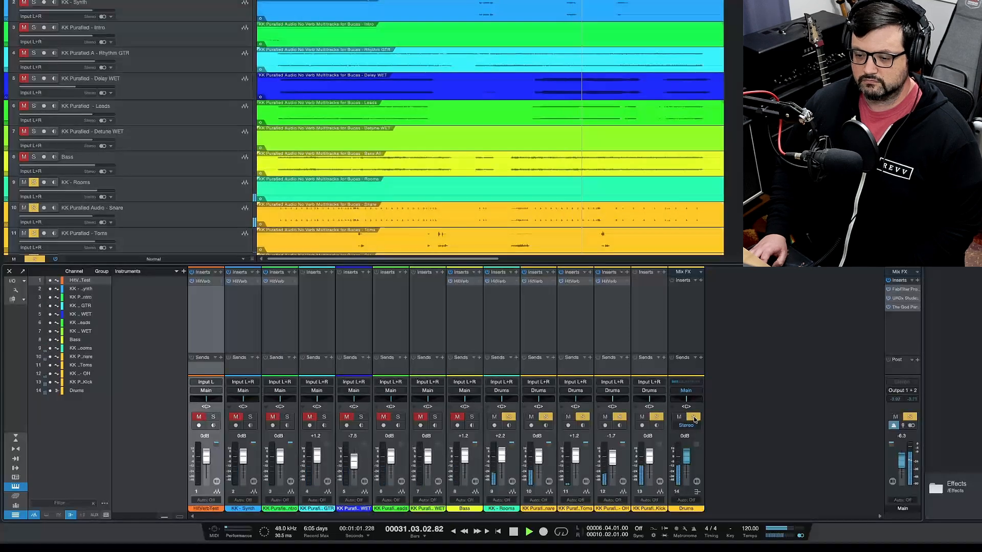
pyautogui.click(694, 418)
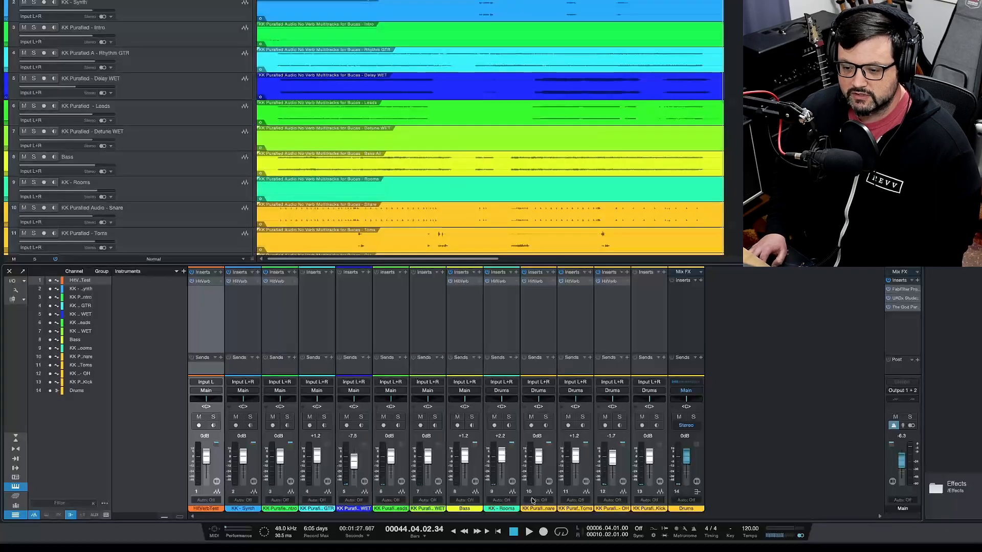
pyautogui.click(498, 533)
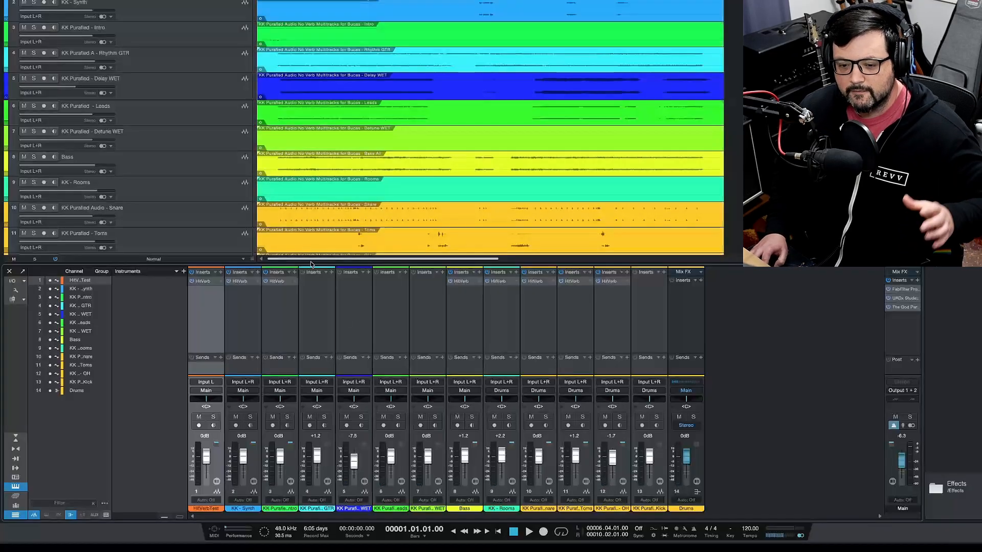
# Browse the HitVerb presets and rooms on the HitVerbTest channel, trying Studio 1 and Studio 6 of The Hit Factory 54
pyautogui.click(203, 281)
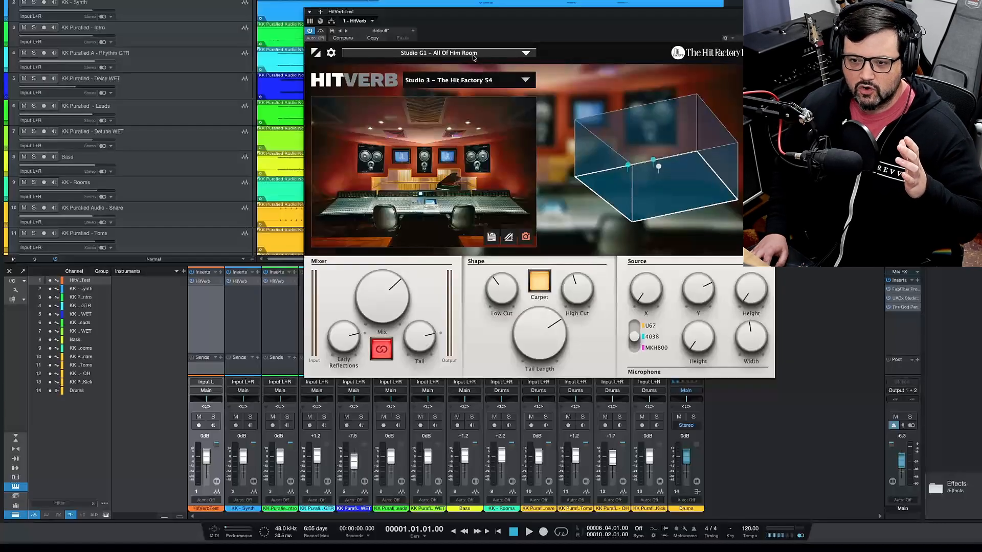
pyautogui.click(473, 57)
pyautogui.click(539, 63)
pyautogui.click(517, 85)
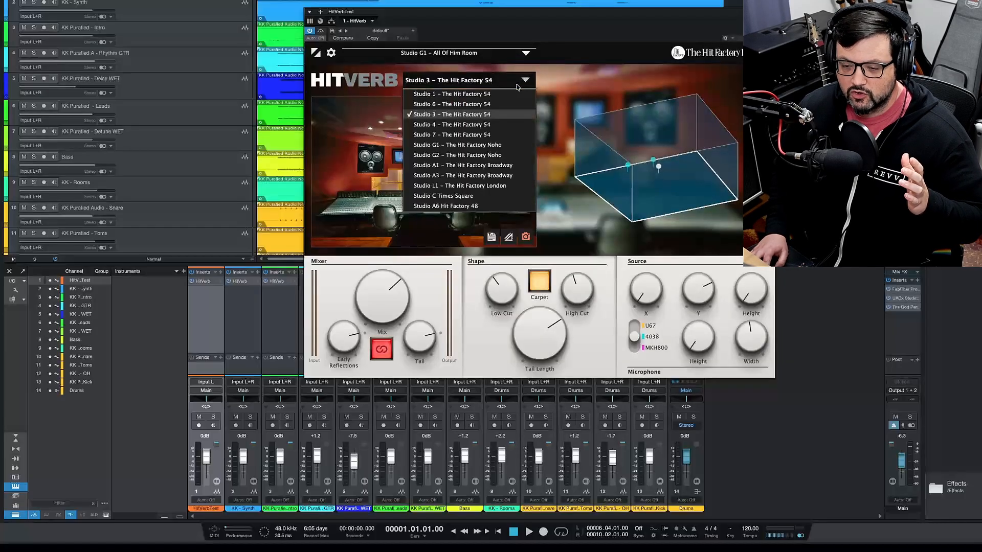
pyautogui.click(474, 97)
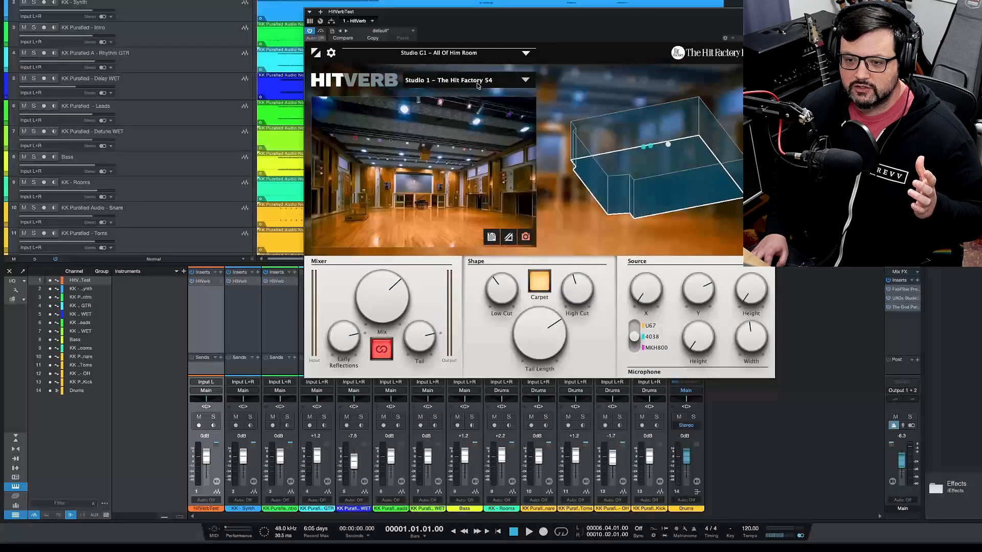
pyautogui.click(475, 81)
pyautogui.click(475, 104)
pyautogui.click(475, 82)
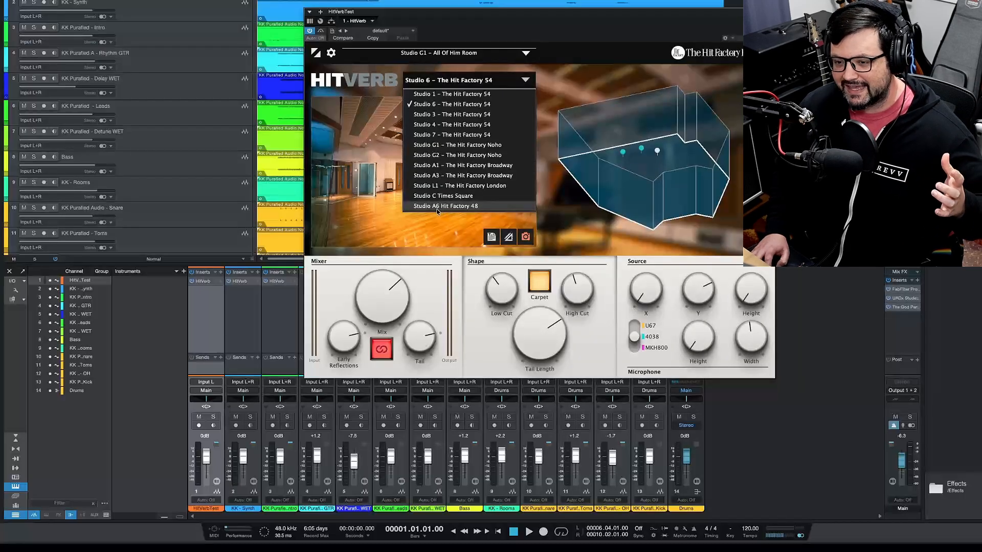
pyautogui.click(527, 74)
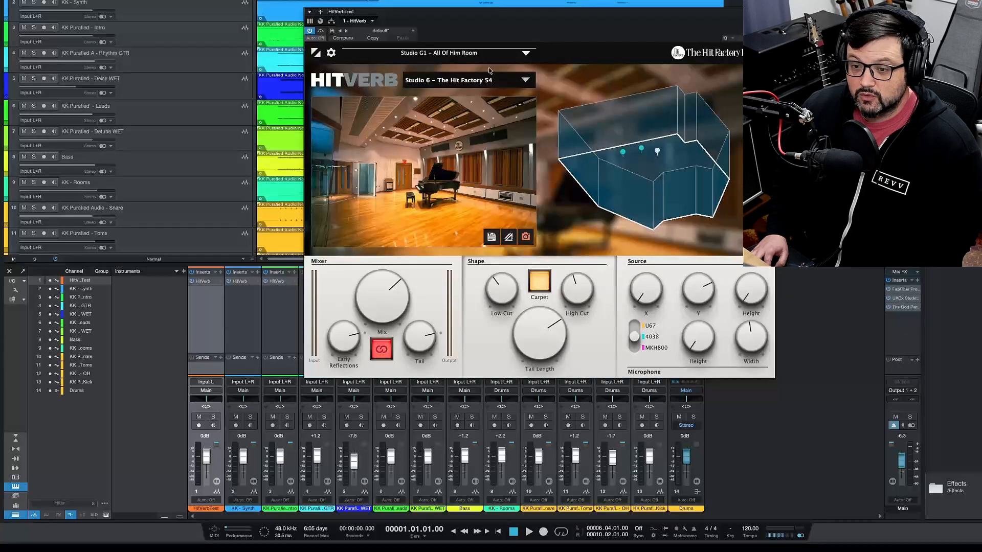
# Set the HitVerb room to Studio 1 – The Hit Factory 54 and view its studio notes, floor plan and photo
pyautogui.click(478, 82)
pyautogui.click(463, 94)
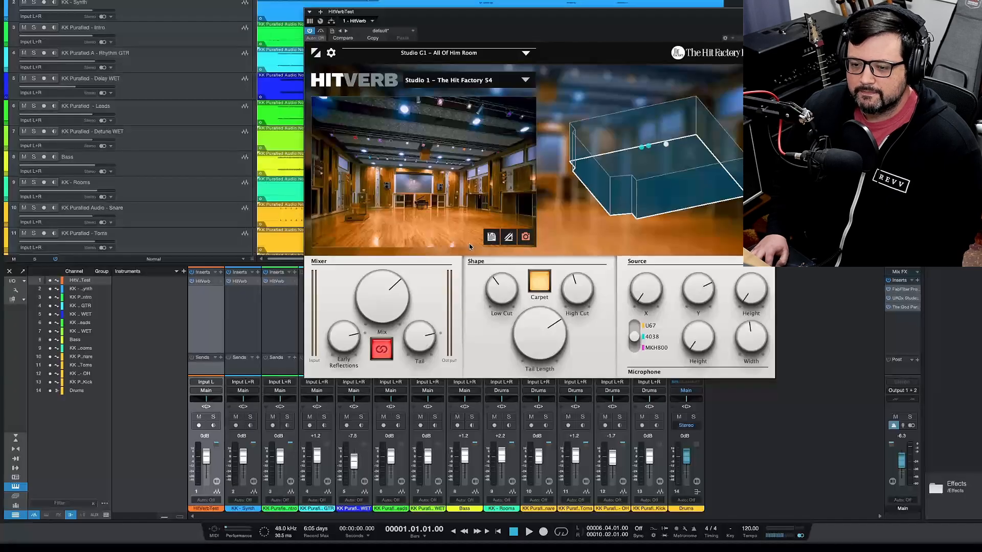
pyautogui.click(491, 238)
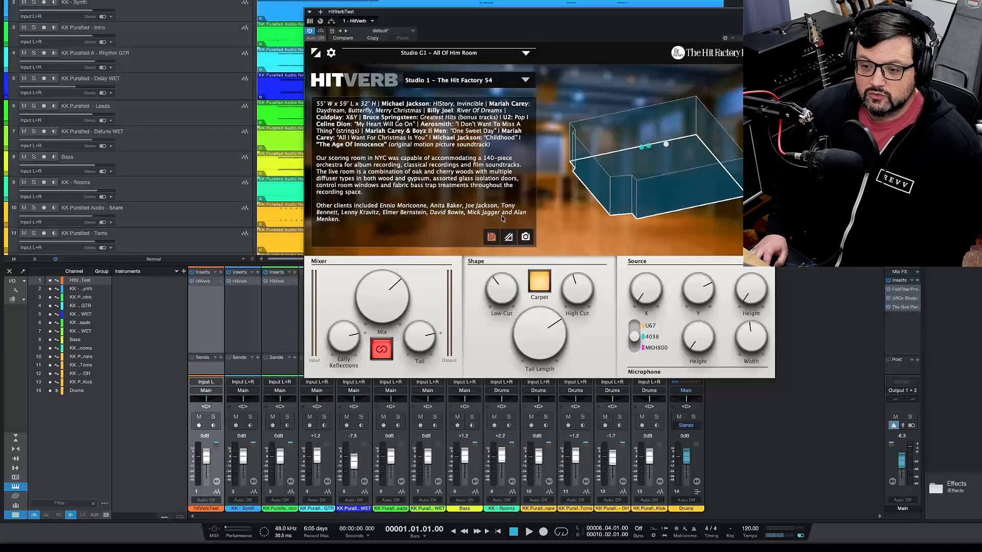
pyautogui.click(510, 237)
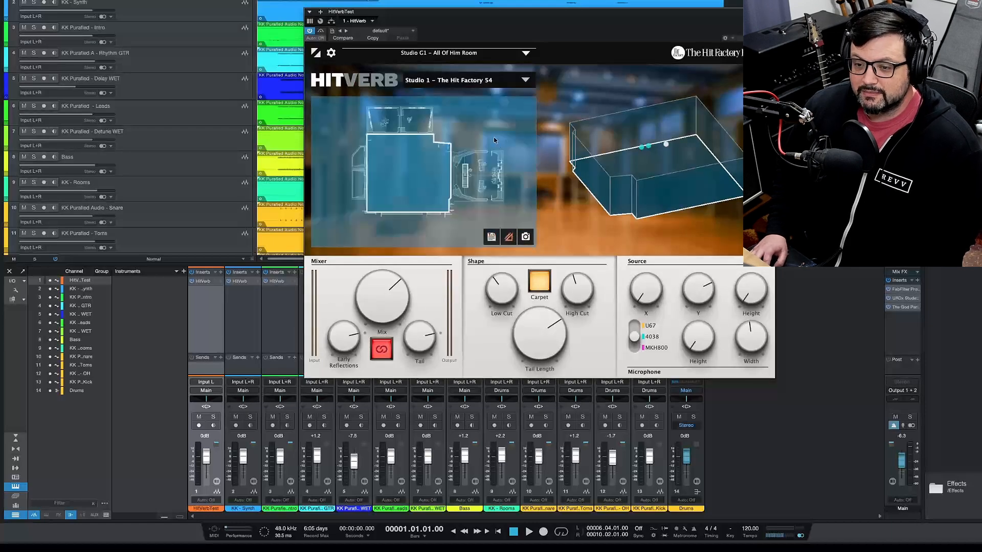
pyautogui.click(526, 237)
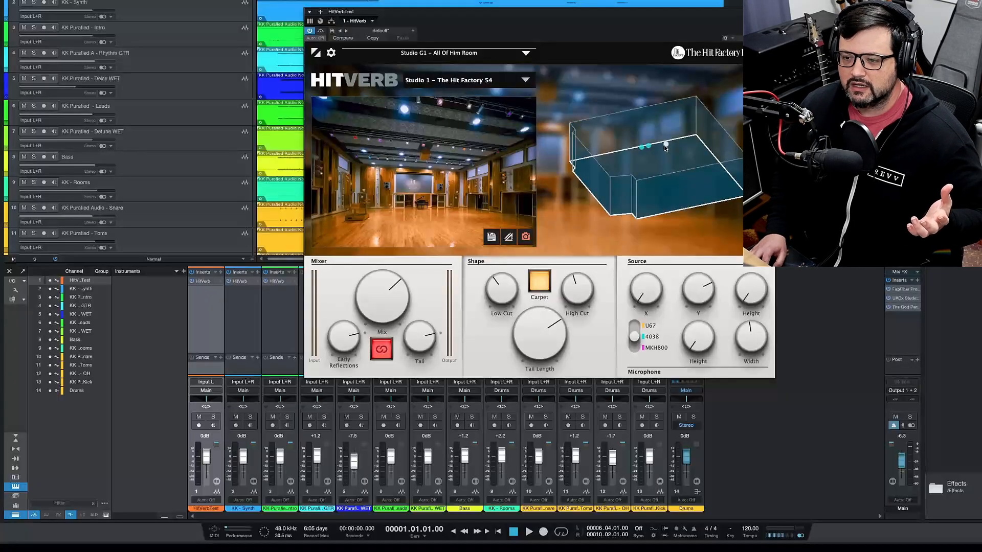
# Reposition the sound source closer to the middle of the Studio 1 room and adjust the microphones' height and width
pyautogui.moveTo(665, 147); pyautogui.dragTo(657, 170)
pyautogui.moveTo(704, 336)
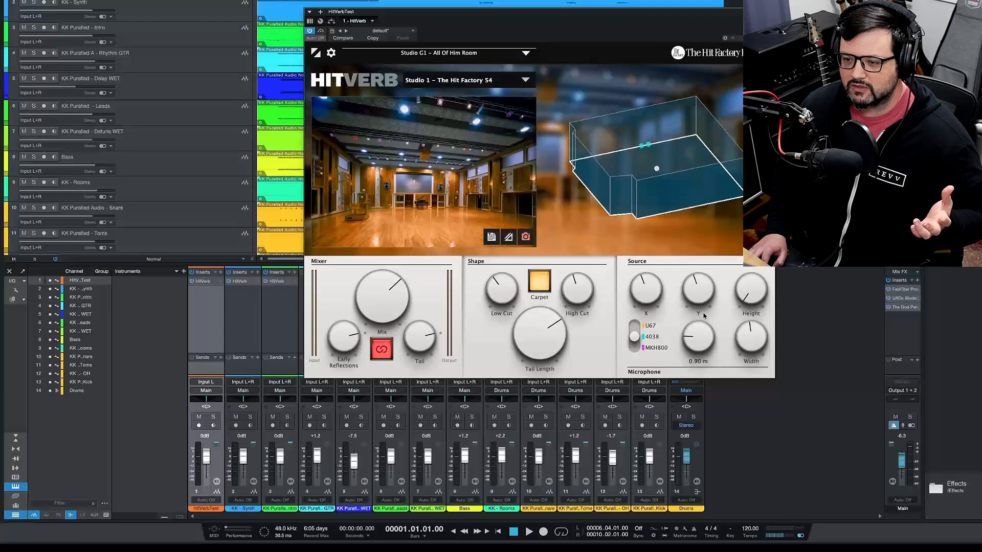
pyautogui.moveTo(704, 316); pyautogui.dragTo(703, 289)
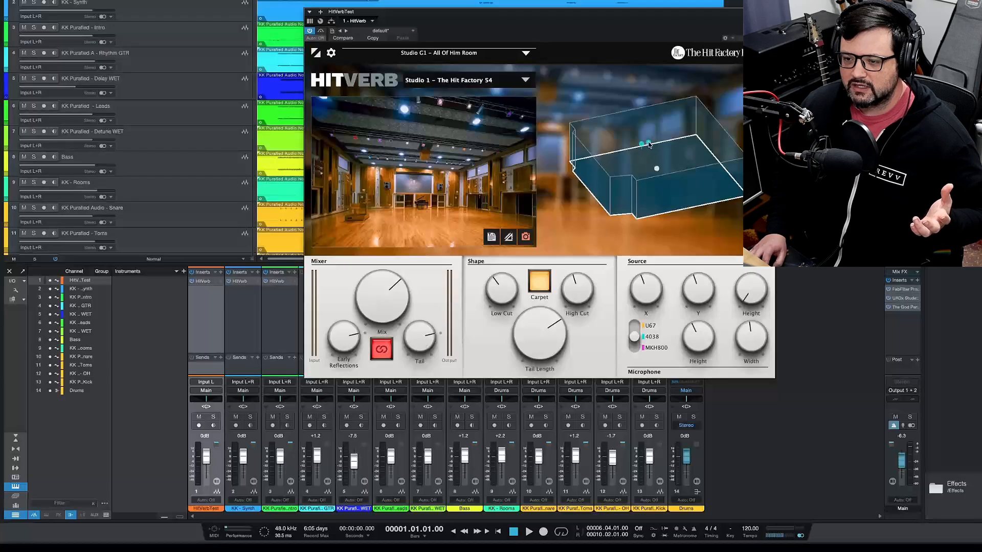
pyautogui.moveTo(657, 170); pyautogui.dragTo(660, 165)
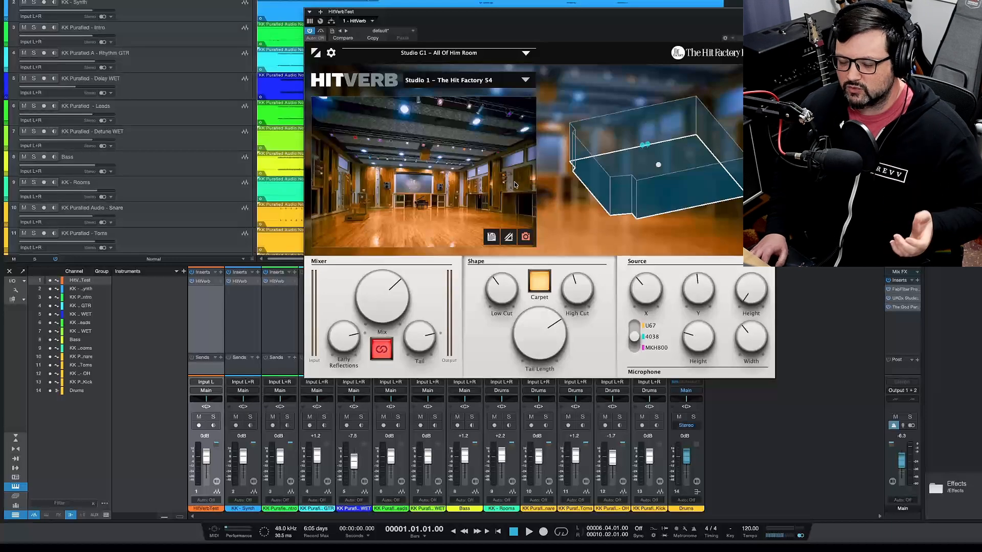
# Bring up the floor plan of Studio 1 again, followed by its written studio notes
pyautogui.click(508, 239)
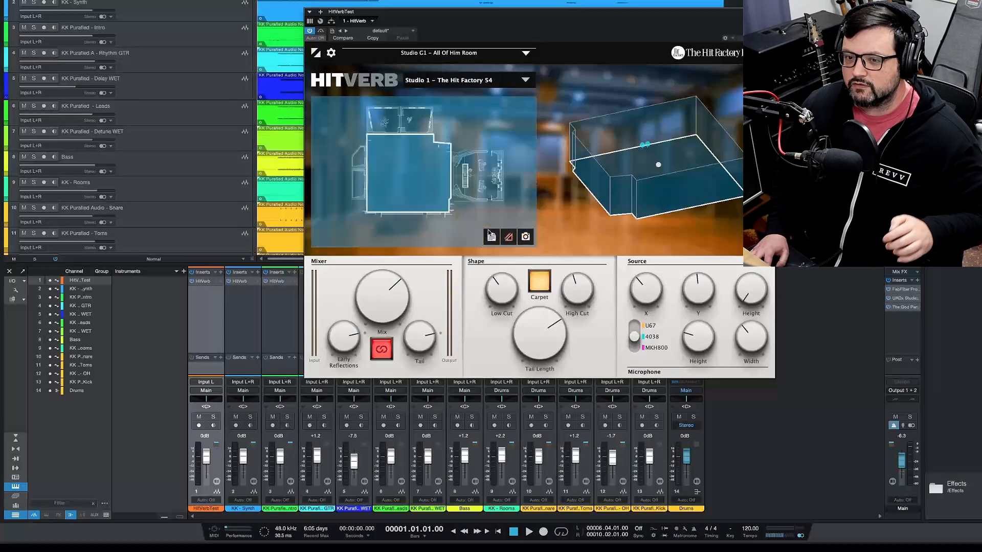
pyautogui.click(491, 237)
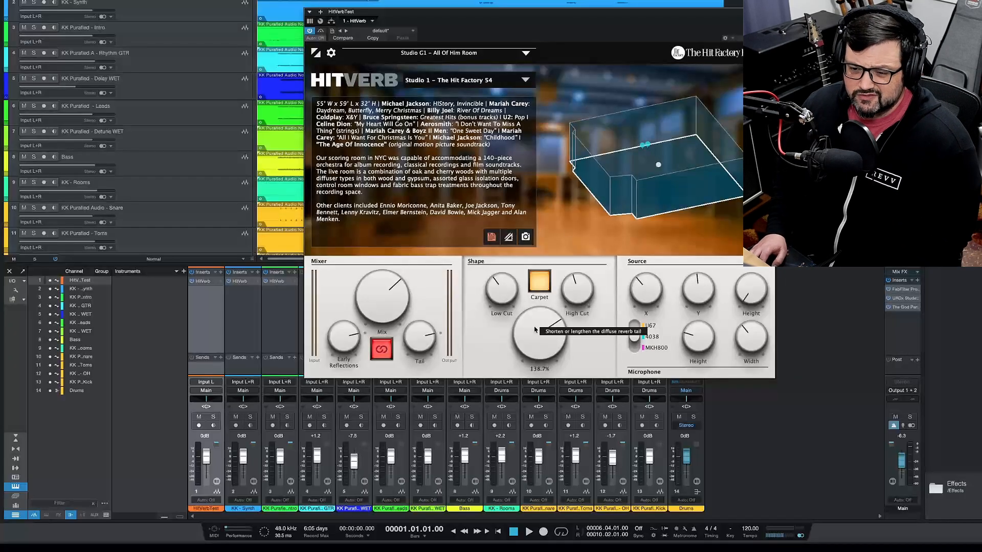
# Raise the Low Cut frequency slightly and lengthen the diffuse reverb tail of the HitVerbTest channel's reverb
pyautogui.moveTo(508, 305)
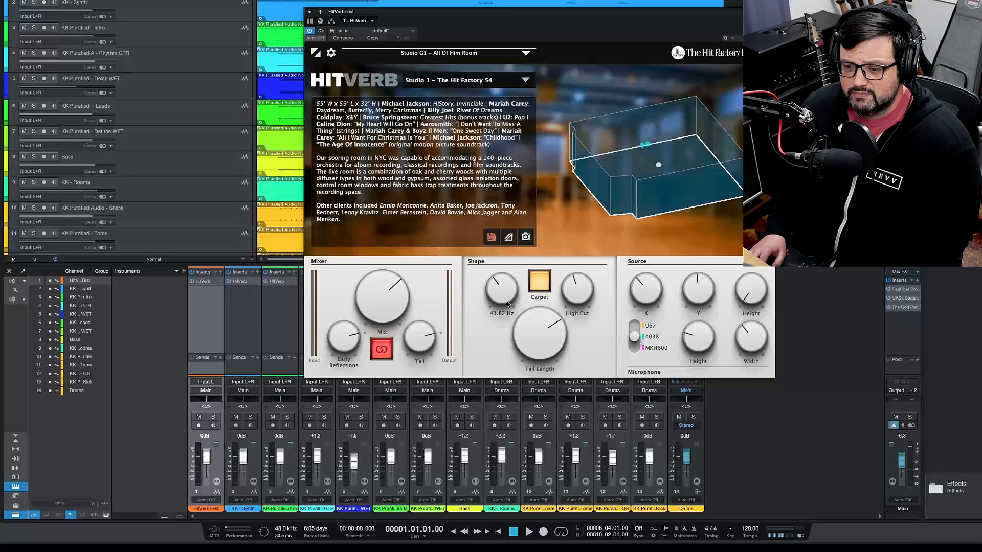
pyautogui.moveTo(499, 311); pyautogui.dragTo(504, 295)
pyautogui.moveTo(531, 358); pyautogui.dragTo(529, 350)
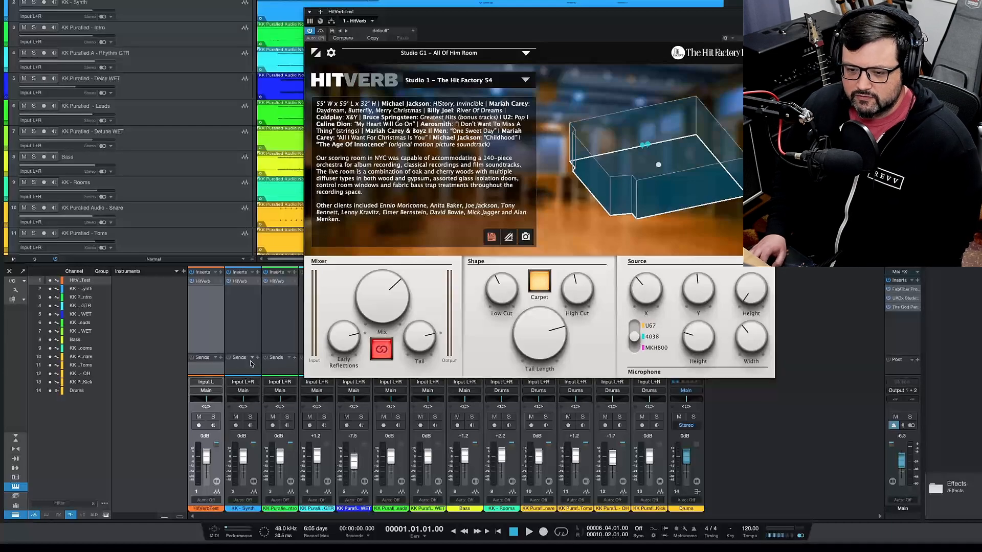
# Lower the early reflections, toggle their link with the tail off and on, and reduce the overall Mix before closing HitVerb
pyautogui.moveTo(420, 338)
pyautogui.mouseDown()
pyautogui.moveTo(415, 363)
pyautogui.moveTo(414, 344)
pyautogui.mouseUp()
pyautogui.click(382, 350)
pyautogui.click(381, 350)
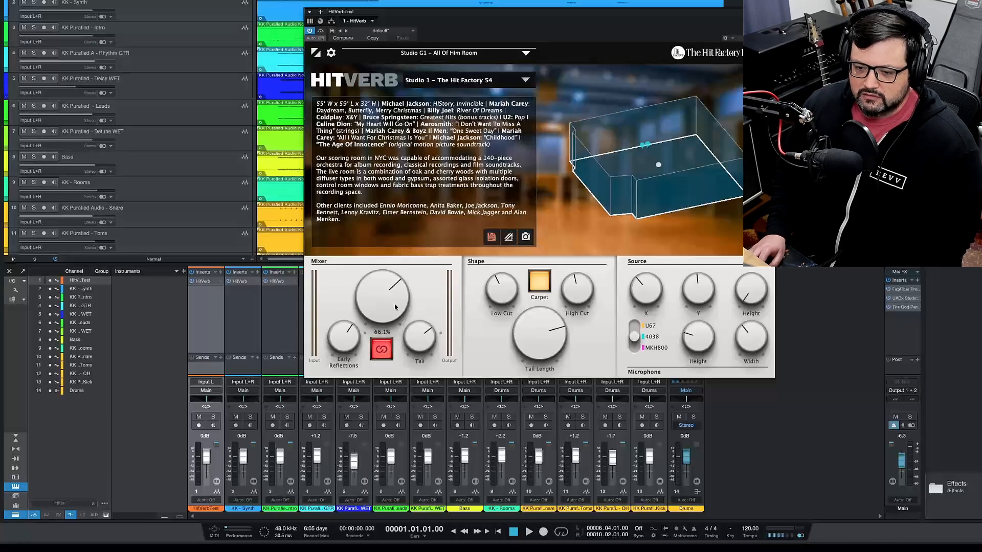
pyautogui.moveTo(381, 314); pyautogui.dragTo(387, 305)
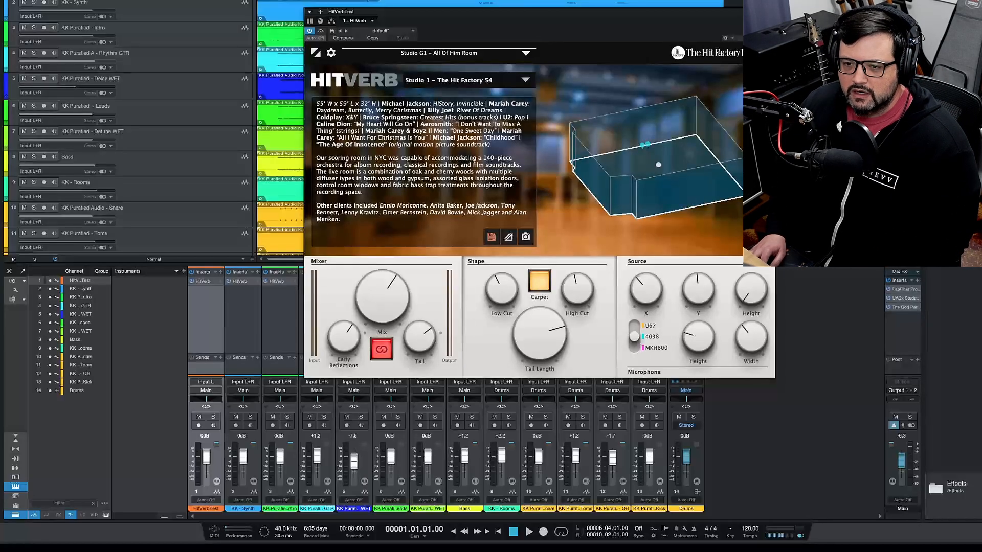
pyautogui.click(769, 11)
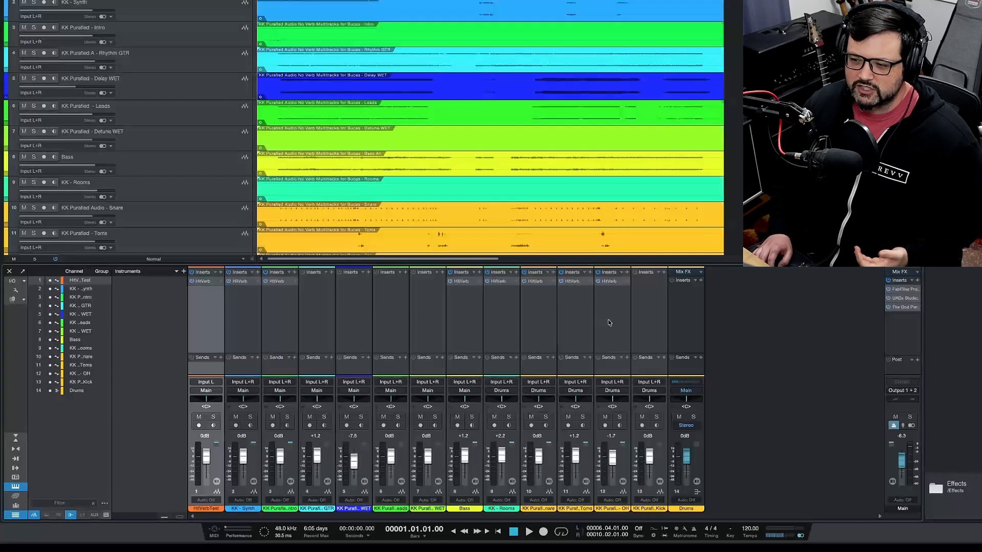
# Inspect the Main bus inserts in turn: FabFilter Pro-L 2, UADx Studer A800 Tape Recorder and The God Particle
pyautogui.doubleClick(904, 289)
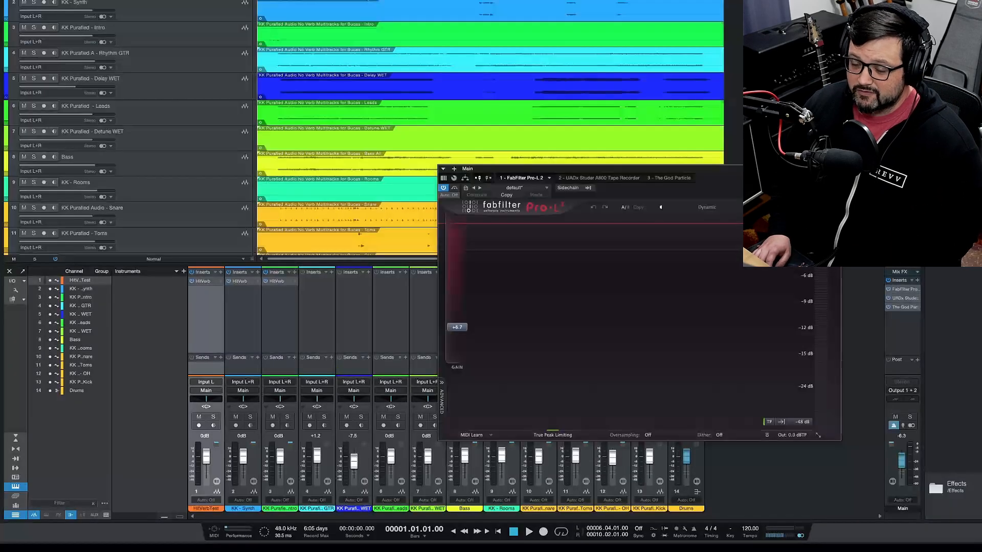
pyautogui.click(835, 168)
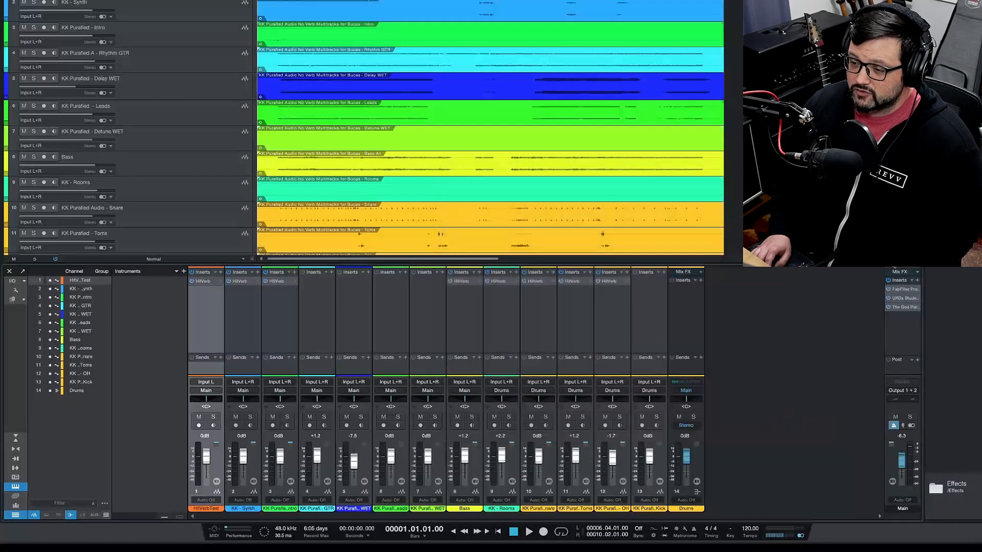
pyautogui.doubleClick(905, 298)
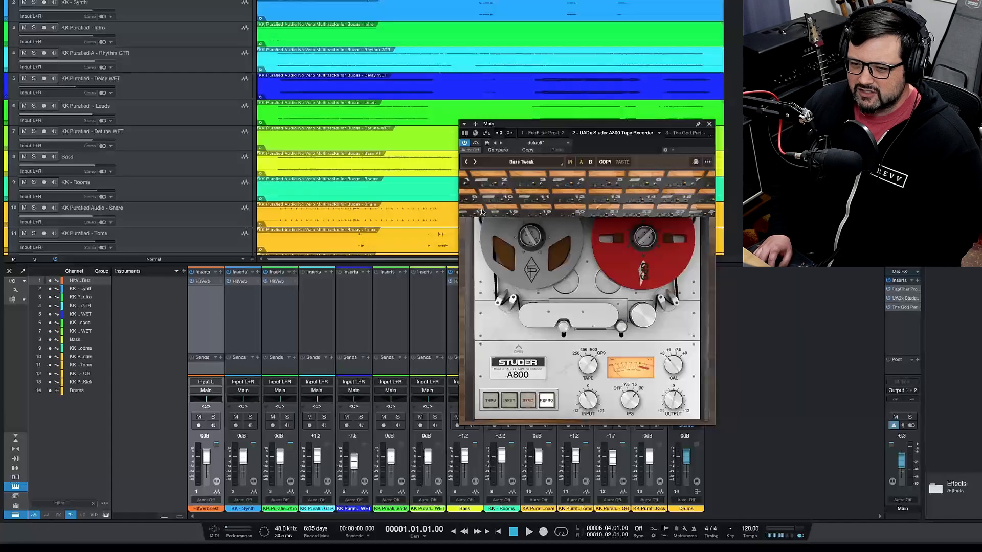
pyautogui.click(710, 124)
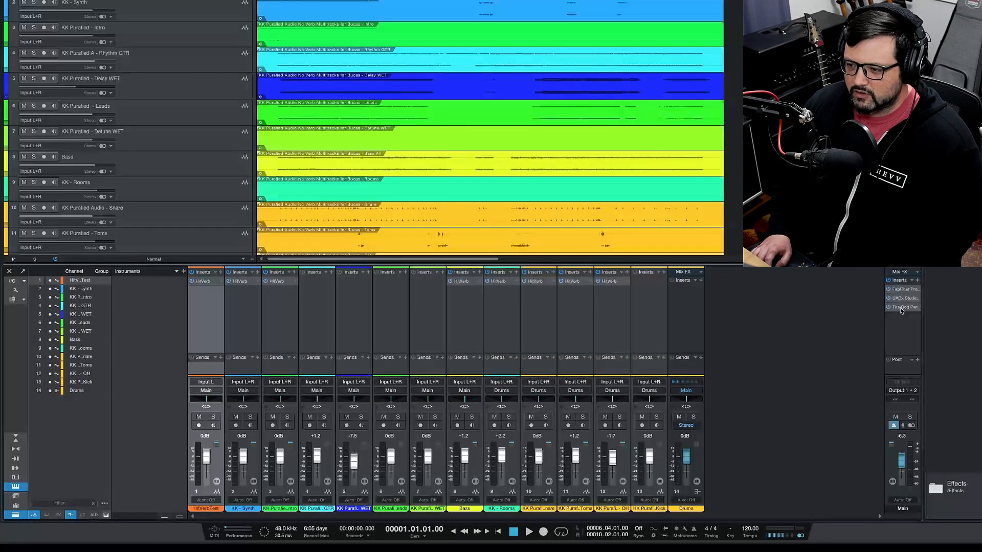
pyautogui.click(901, 308)
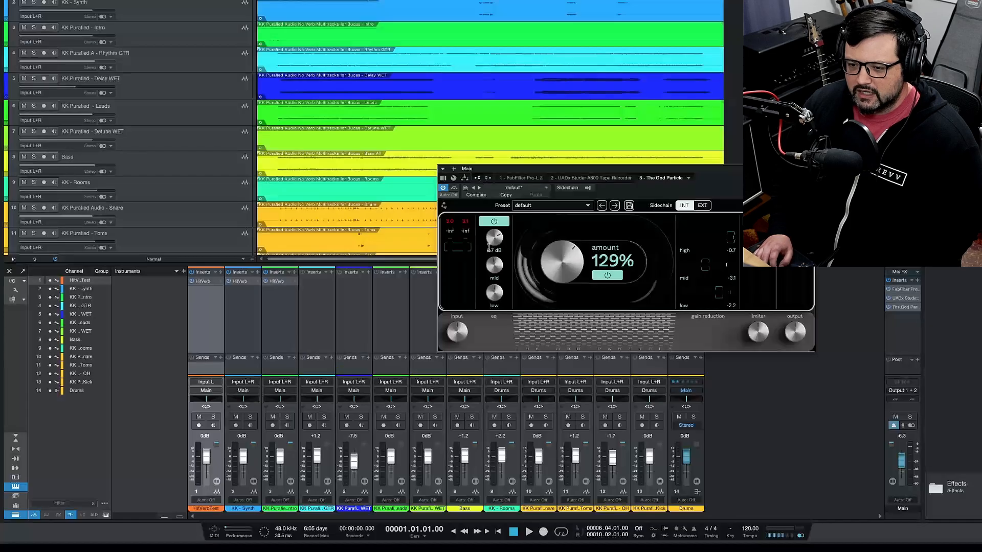
pyautogui.click(810, 169)
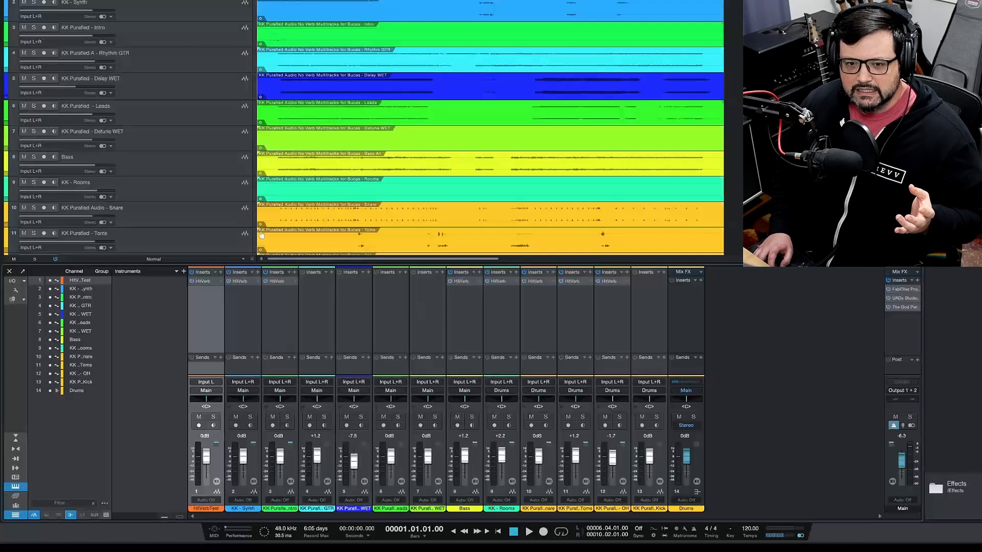
# Go through the Delay WET, Leads and Bass tracks in the arrangement, ending on the HitVerbTest channel
pyautogui.click(152, 64)
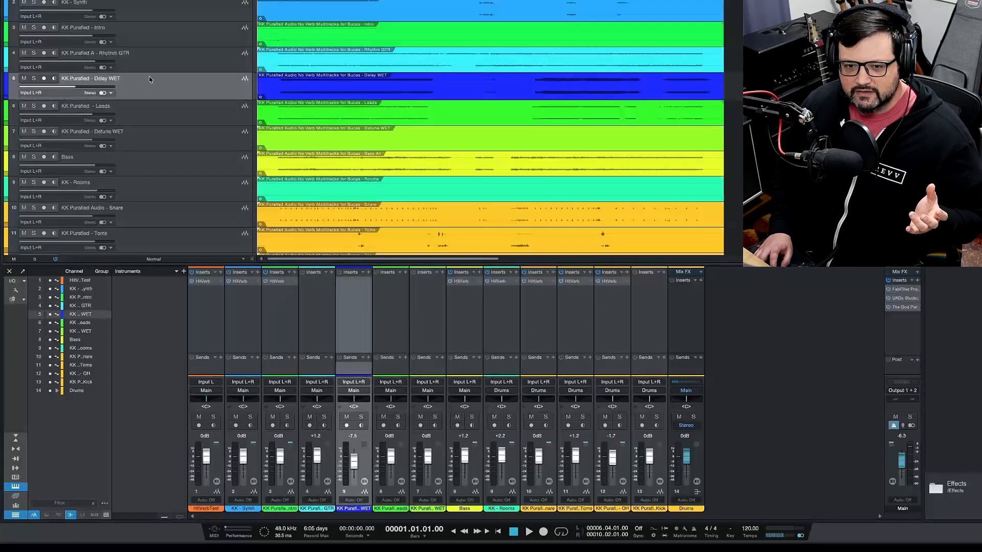
pyautogui.click(154, 117)
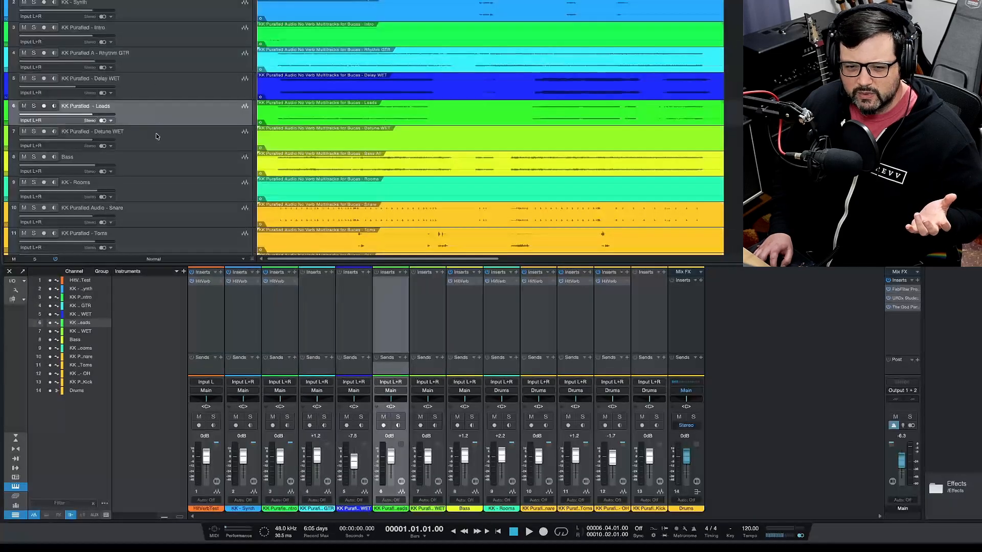
pyautogui.click(151, 168)
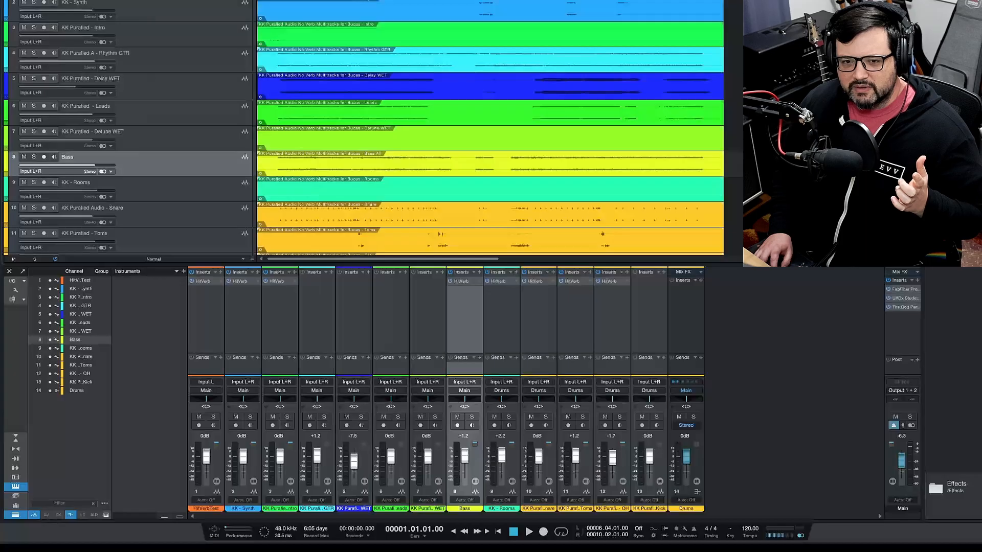
pyautogui.click(206, 322)
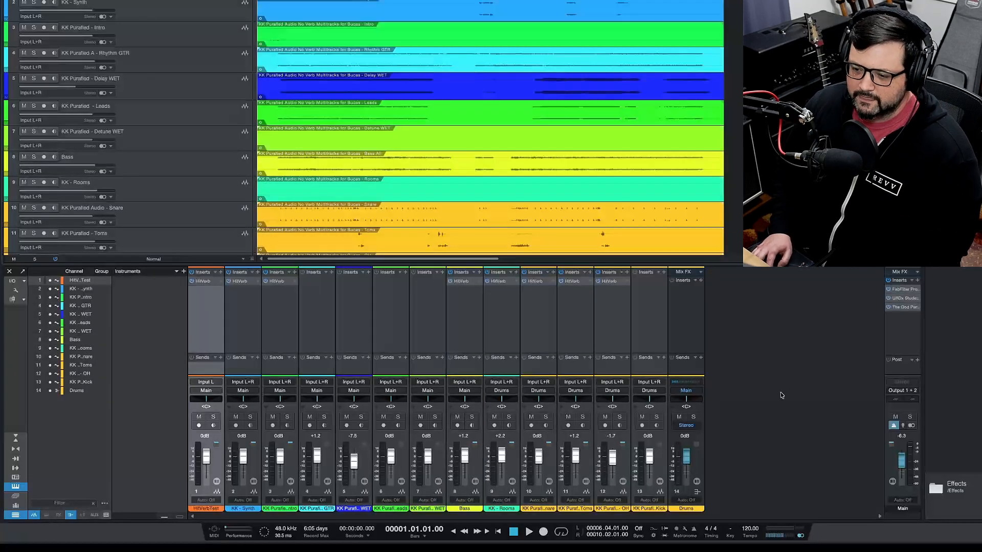
# Play the song with the Drums bus soloed and bypass HitVerb on the Bass, Rooms, Snare, Toms and OH channels
pyautogui.click(694, 417)
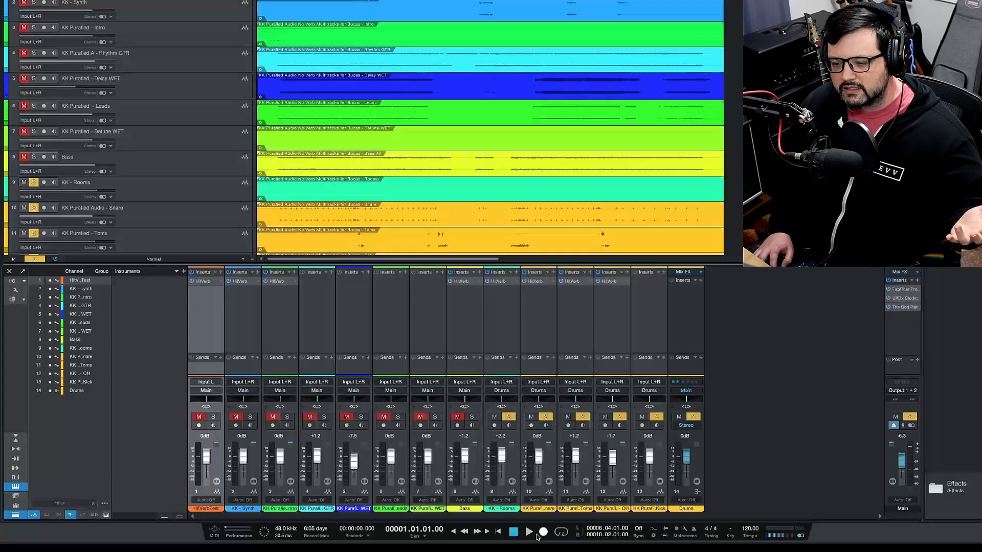
pyautogui.click(530, 533)
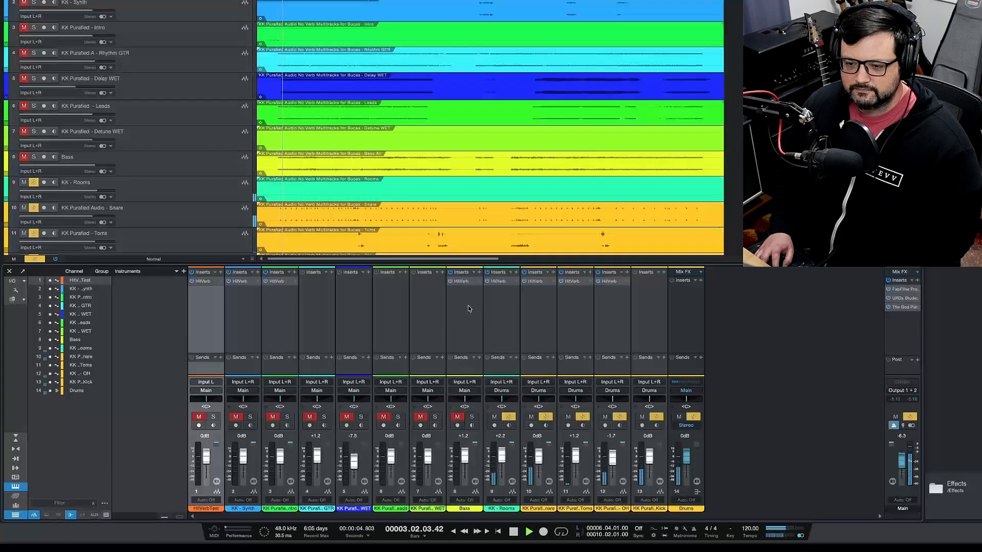
pyautogui.click(450, 281)
pyautogui.click(486, 281)
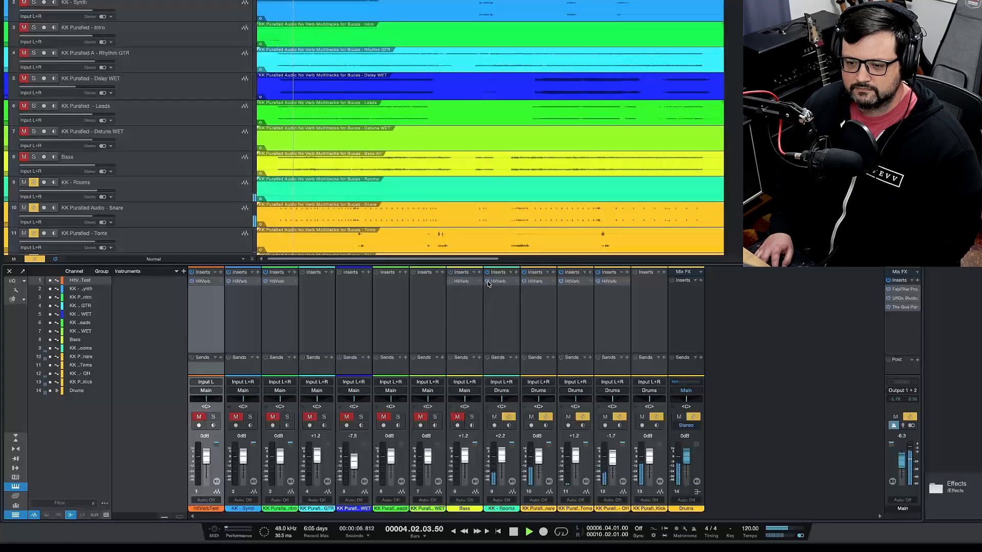
pyautogui.click(523, 281)
pyautogui.click(562, 282)
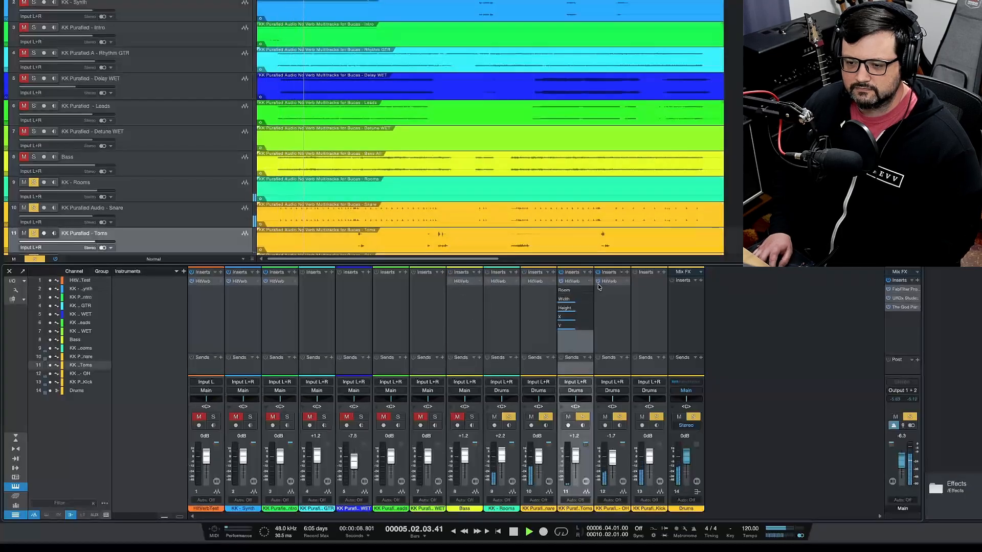
pyautogui.click(562, 281)
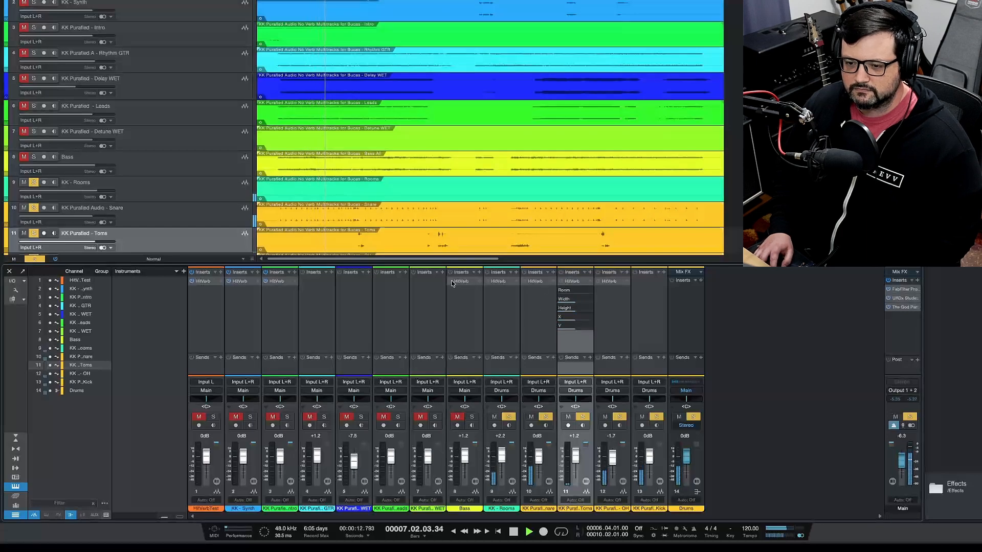
# Re-enable HitVerb on the Bass, Rooms, Snare, Toms and OH channels during playback
pyautogui.click(488, 282)
pyautogui.click(524, 282)
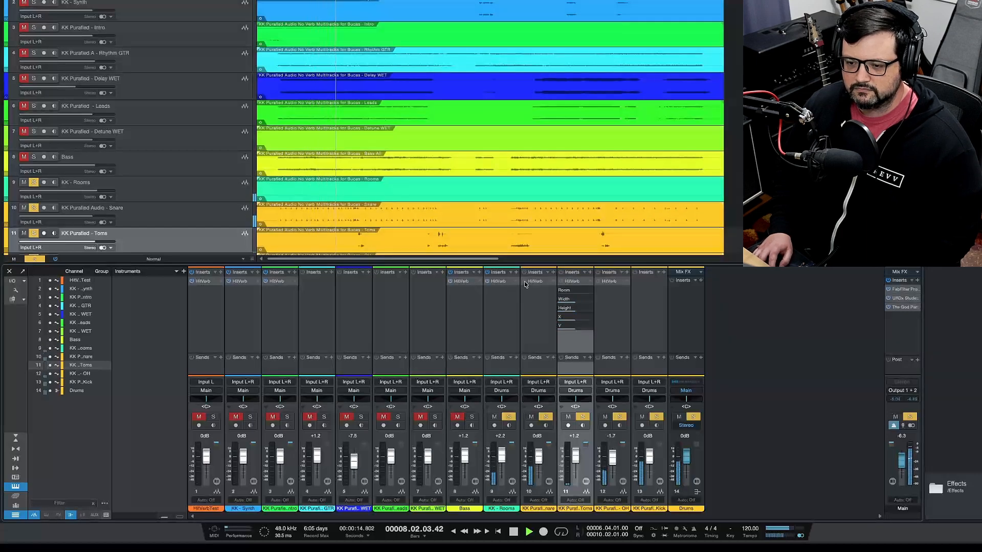
pyautogui.click(561, 282)
pyautogui.click(599, 282)
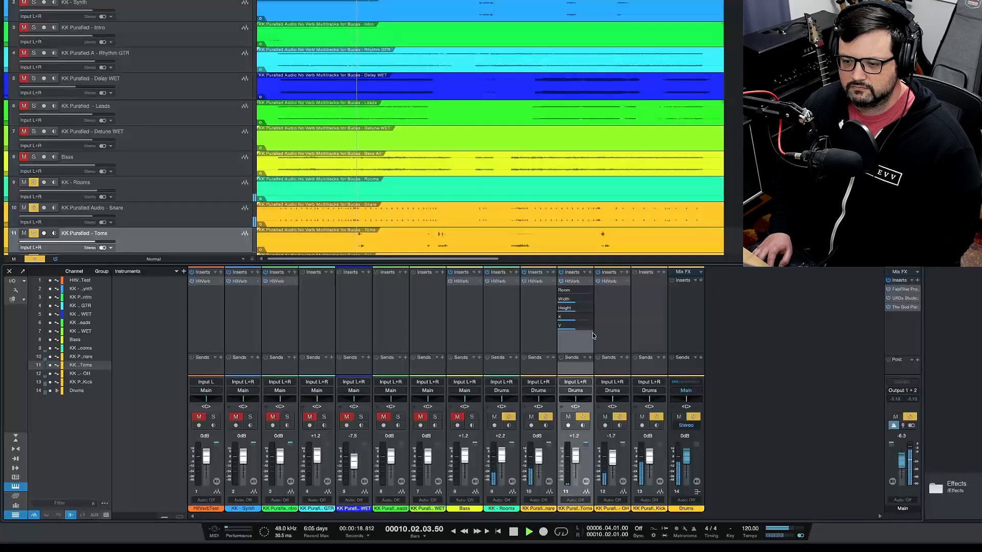
# Inspect the HitVerb settings on the Toms channel, stop playback, and view the plug-in once more before closing it
pyautogui.click(577, 282)
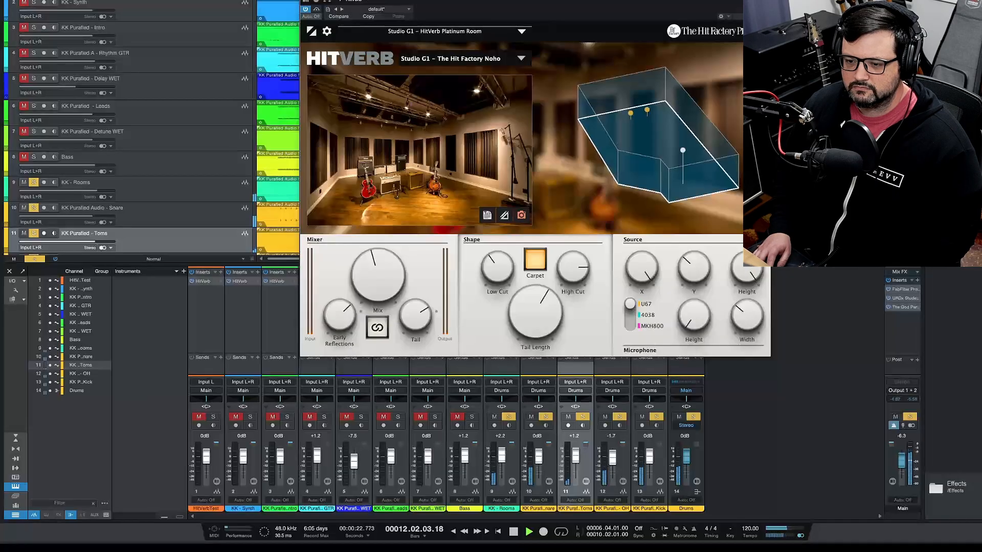
pyautogui.click(764, 2)
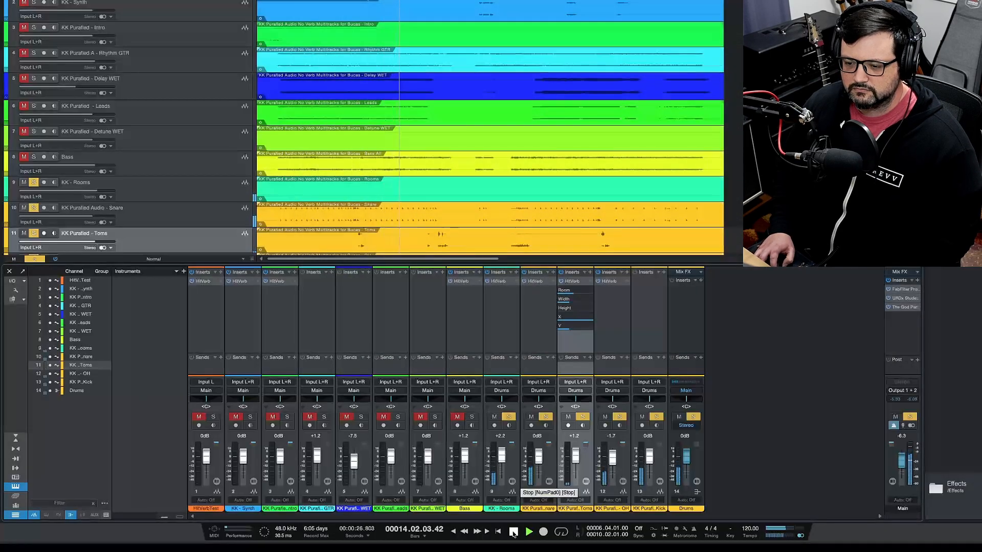
pyautogui.click(514, 533)
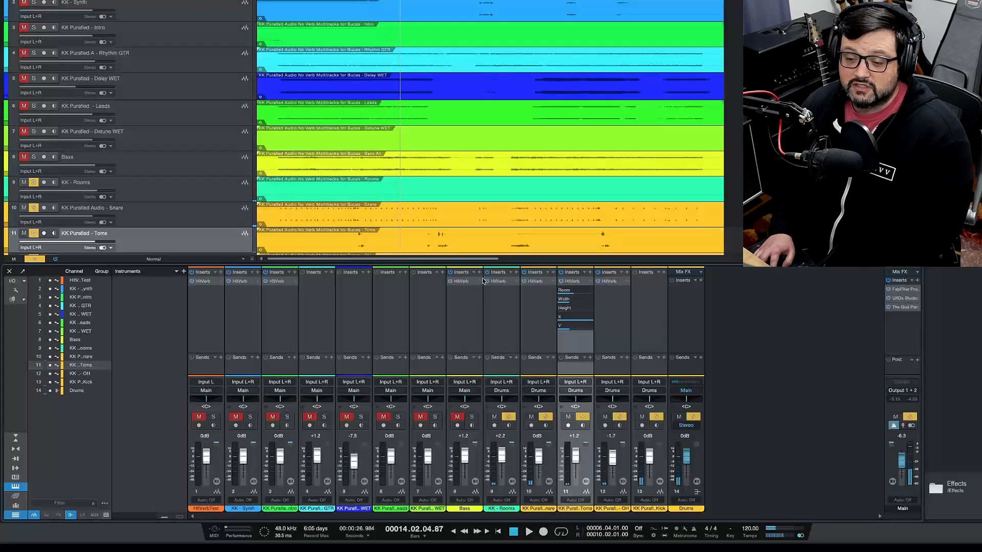
pyautogui.click(539, 320)
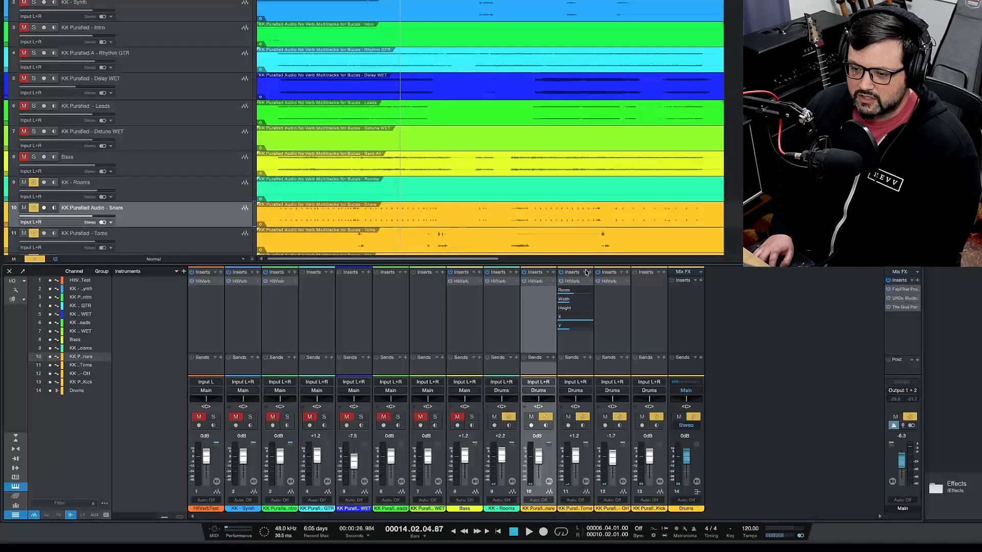
pyautogui.click(571, 282)
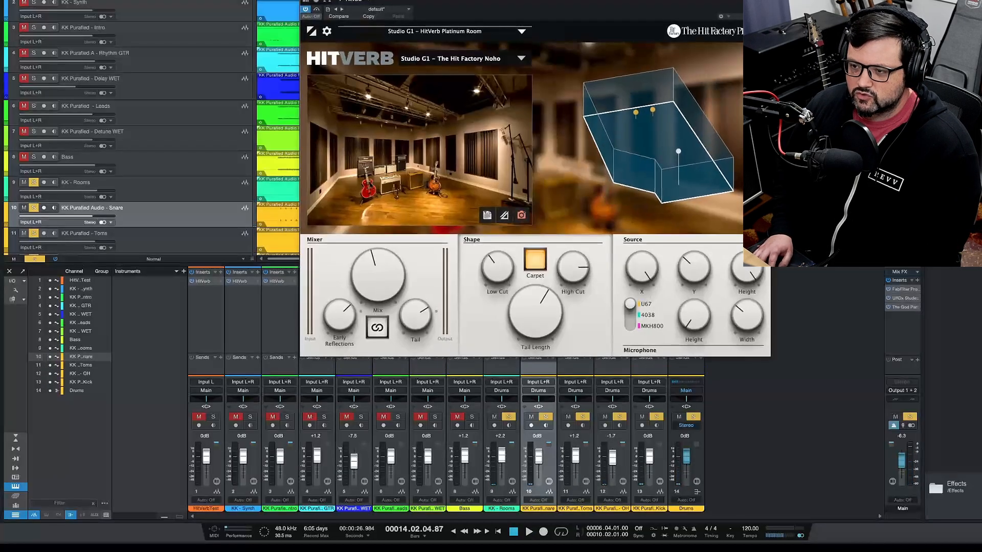
pyautogui.press('super+w')
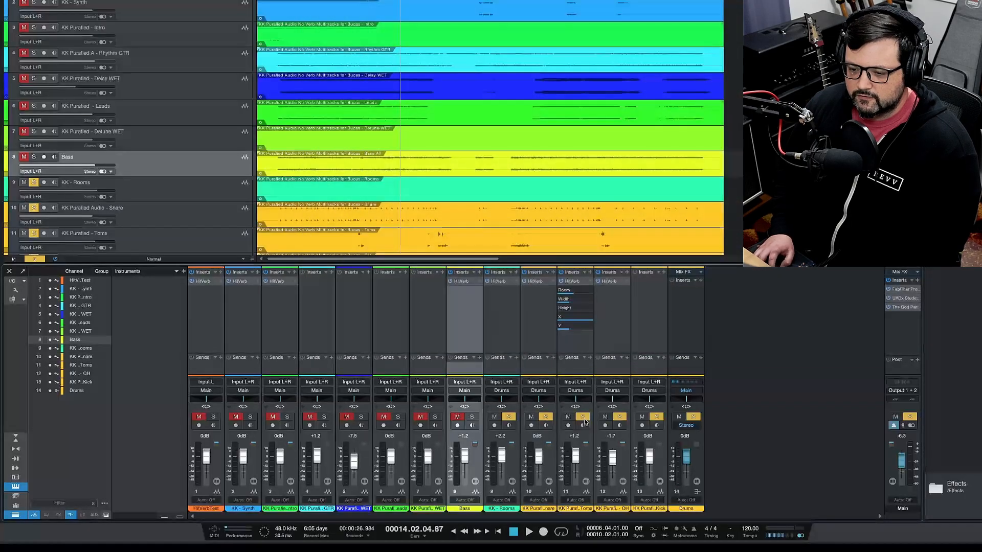
# Look over the Rooms, Kick and OH channels and collapse the HitVerb parameter list on the Toms channel
pyautogui.click(508, 344)
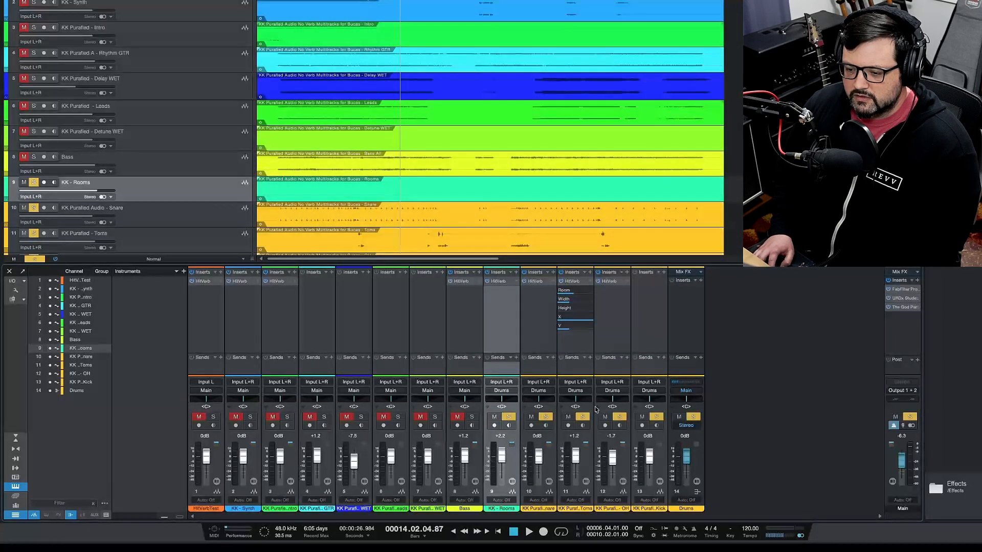
pyautogui.click(646, 315)
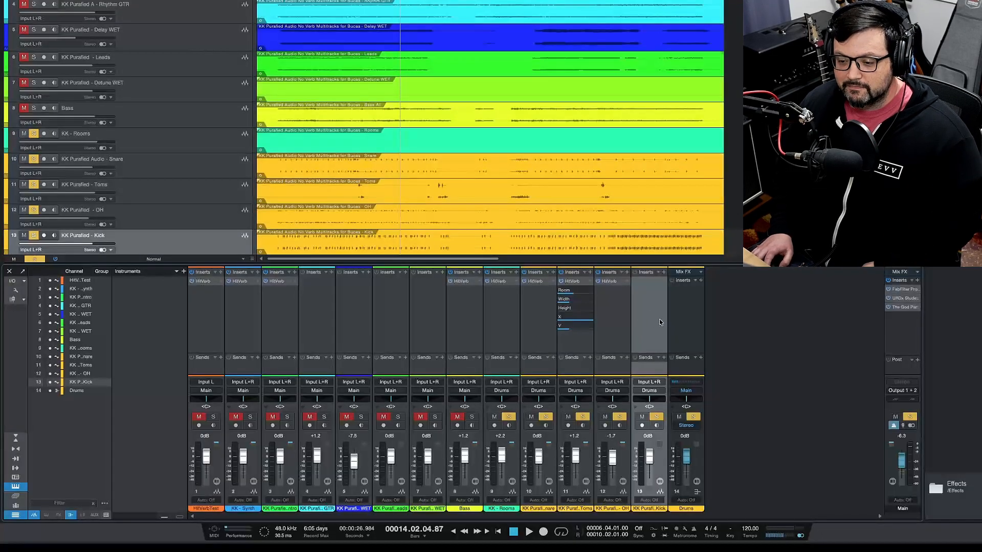
pyautogui.click(618, 314)
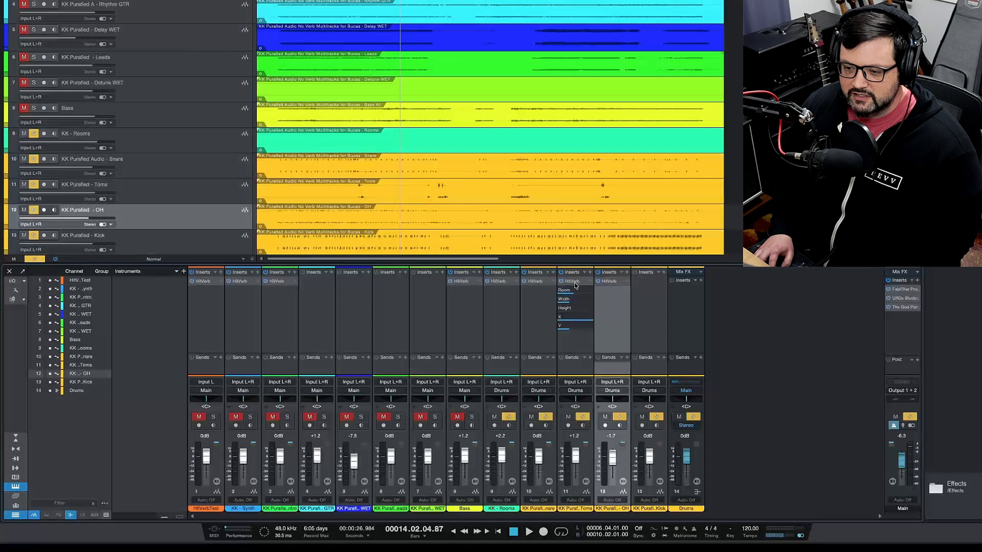
pyautogui.click(590, 282)
pyautogui.click(617, 303)
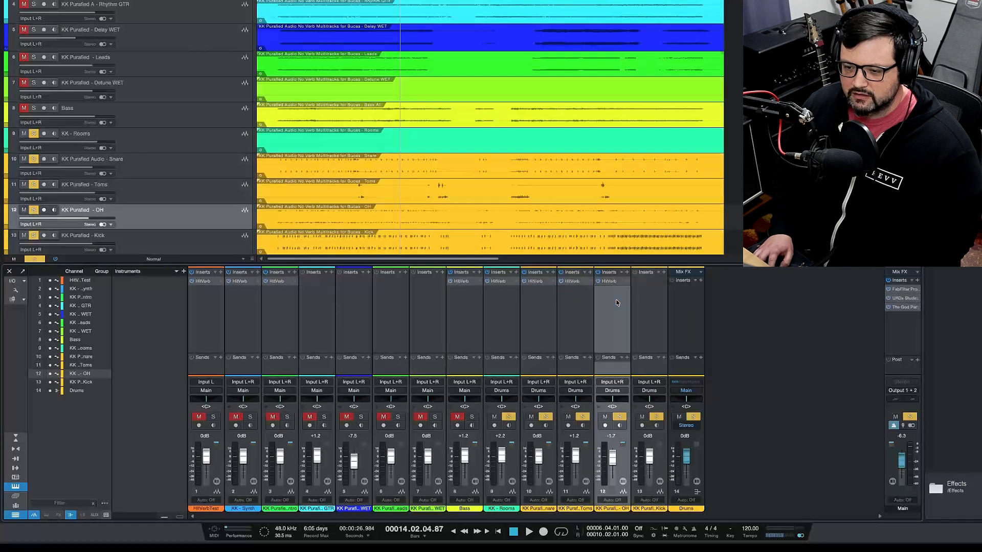
# Mute the Rooms, Snare and Toms channels so only the overheads and kick remain soloed
pyautogui.click(494, 416)
pyautogui.click(531, 417)
pyautogui.click(567, 417)
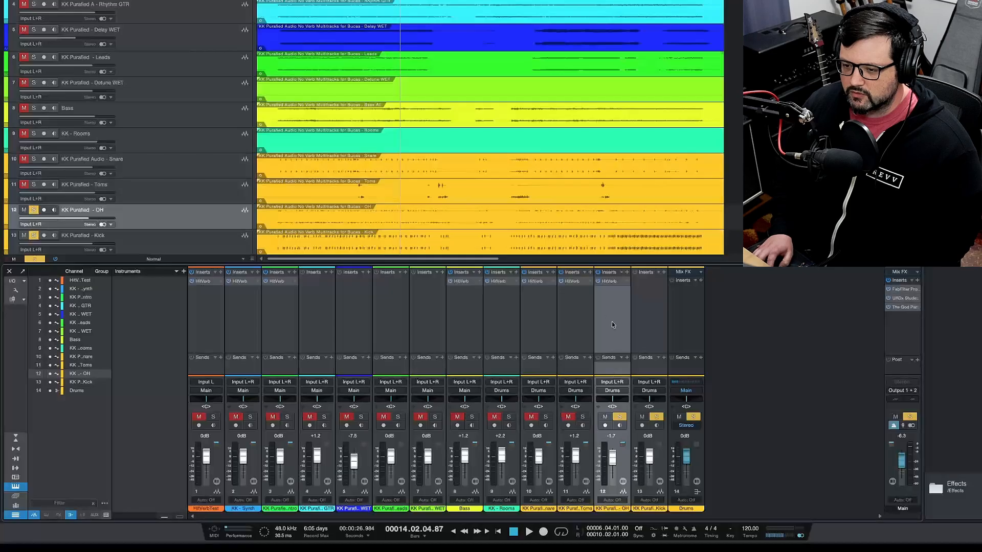
# Bring up HitVerb on the OH channel and read the studio notes for its Studio A6 Hit Factory 48 room
pyautogui.click(608, 283)
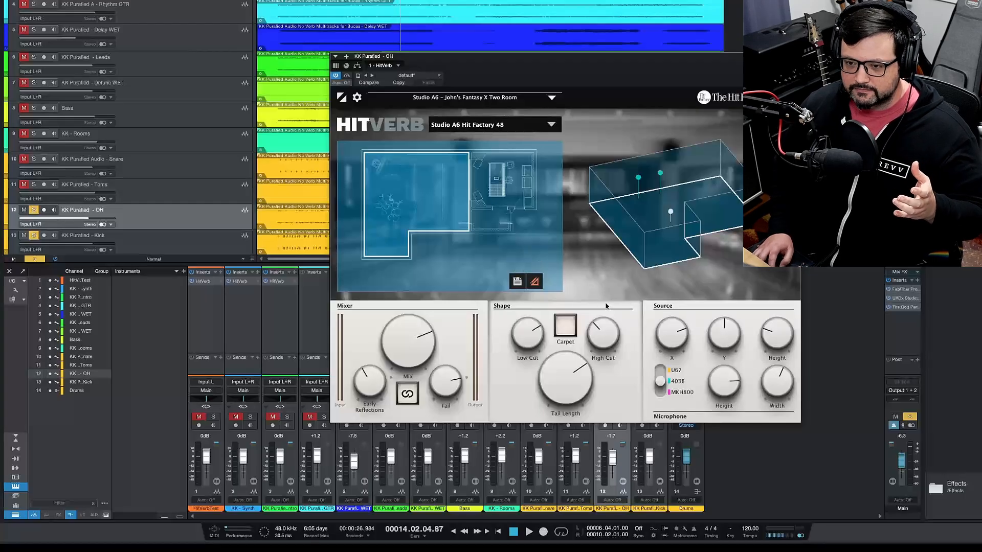
pyautogui.click(517, 282)
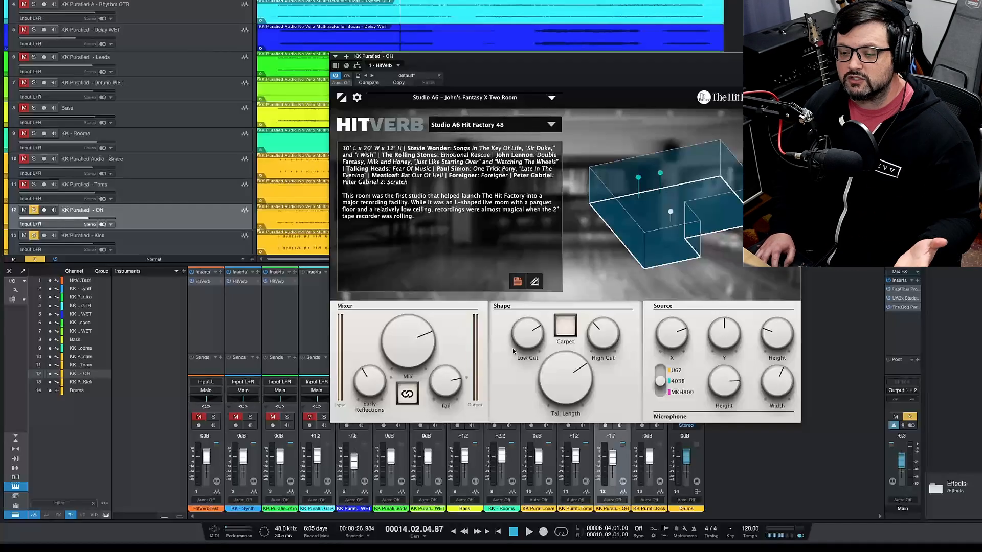
# Play the overheads soloed without the kick and compare them with HitVerb bypassed and enabled
pyautogui.moveTo(647, 59); pyautogui.dragTo(628, 0)
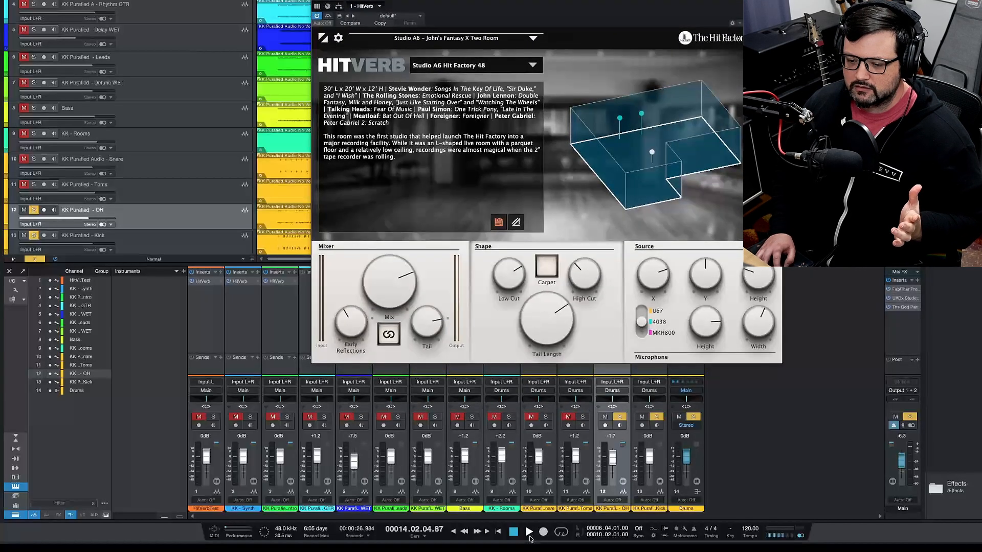
pyautogui.click(529, 532)
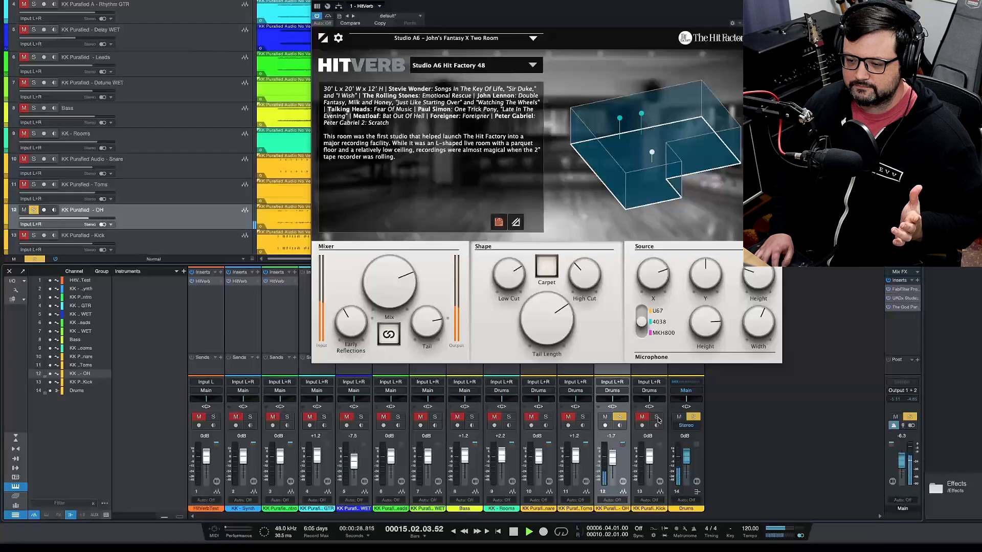
pyautogui.moveTo(404, 300)
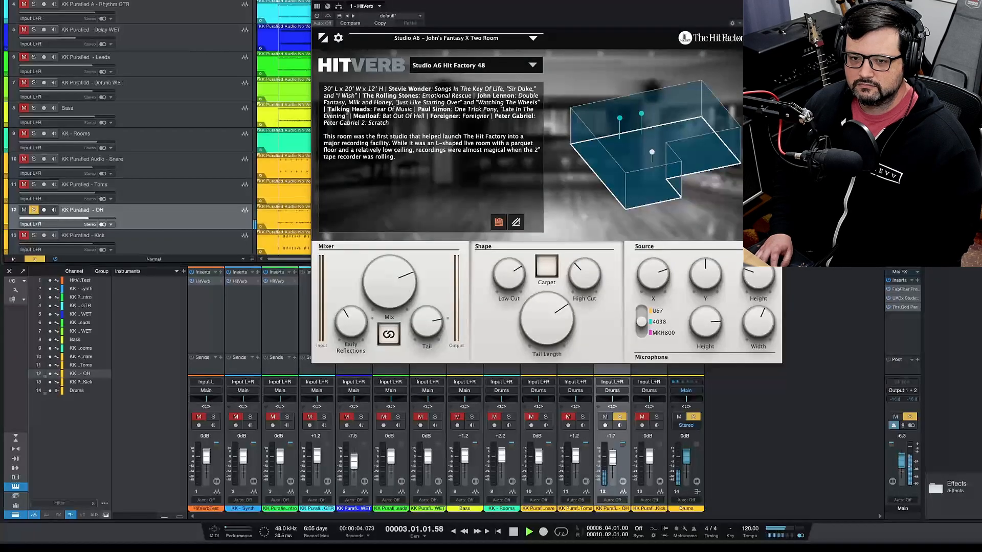
pyautogui.click(316, 16)
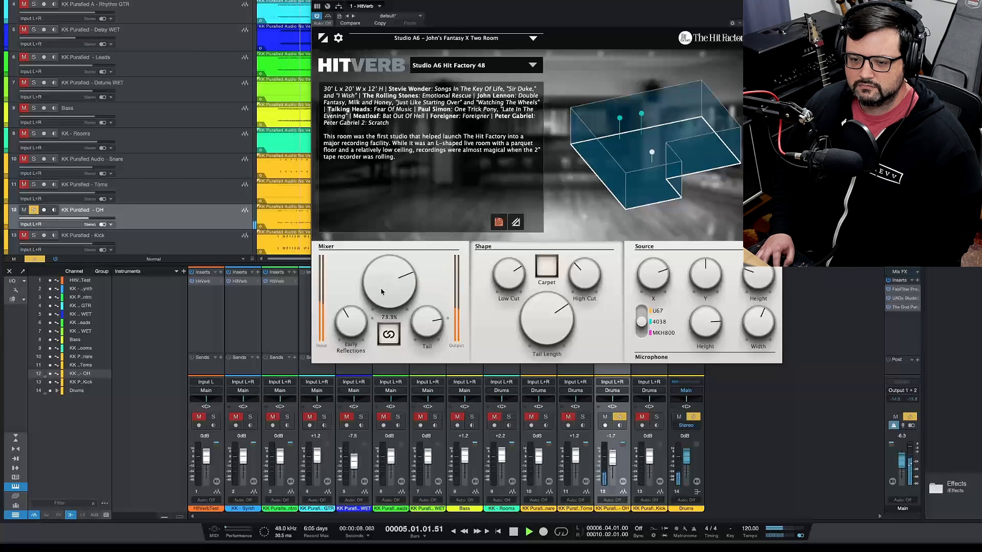
# Rebalance HitVerb on the overheads, trying Mix at 100% and the Carpet, setting Tail to about 1.45 dB and adjusting Early Reflections
pyautogui.moveTo(381, 291); pyautogui.dragTo(367, 343)
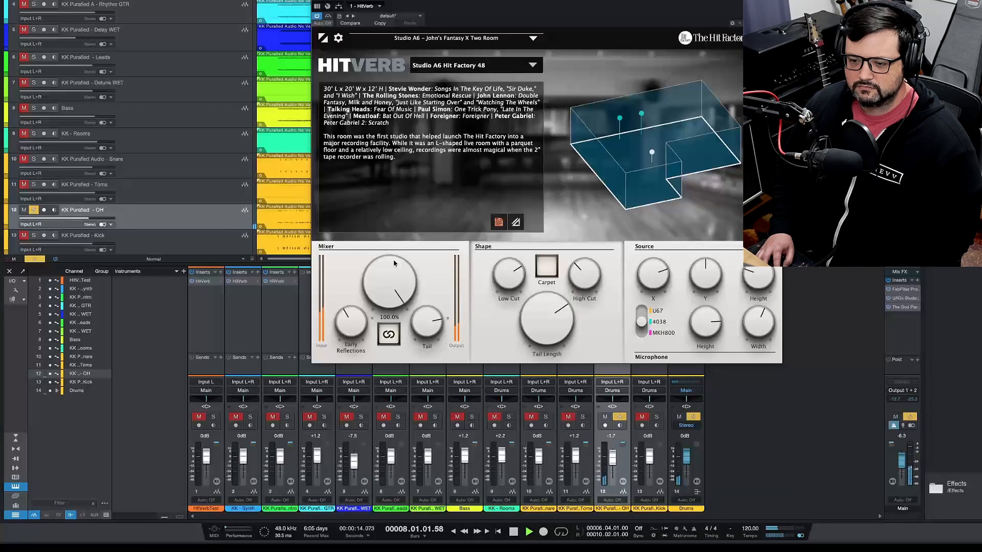
pyautogui.moveTo(394, 263); pyautogui.dragTo(389, 280)
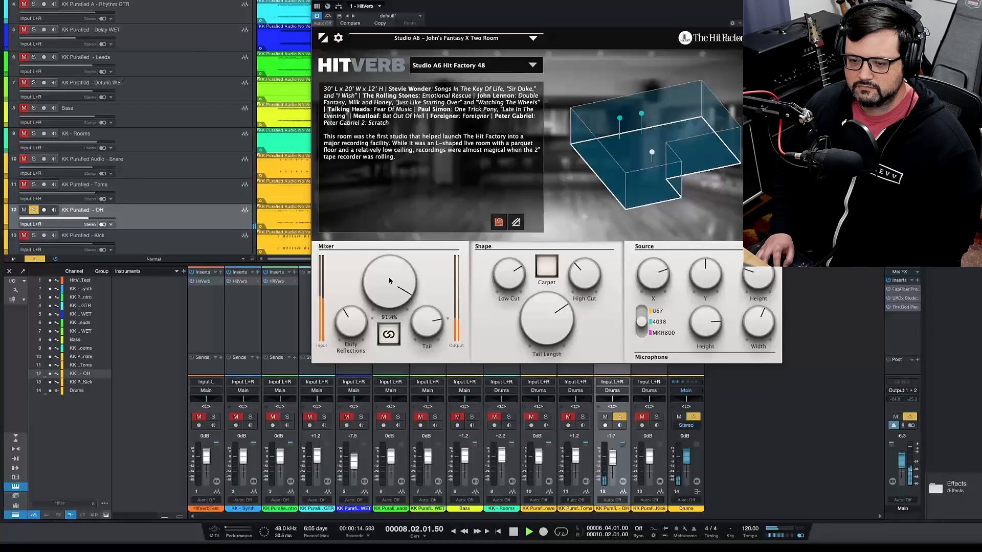
pyautogui.click(550, 269)
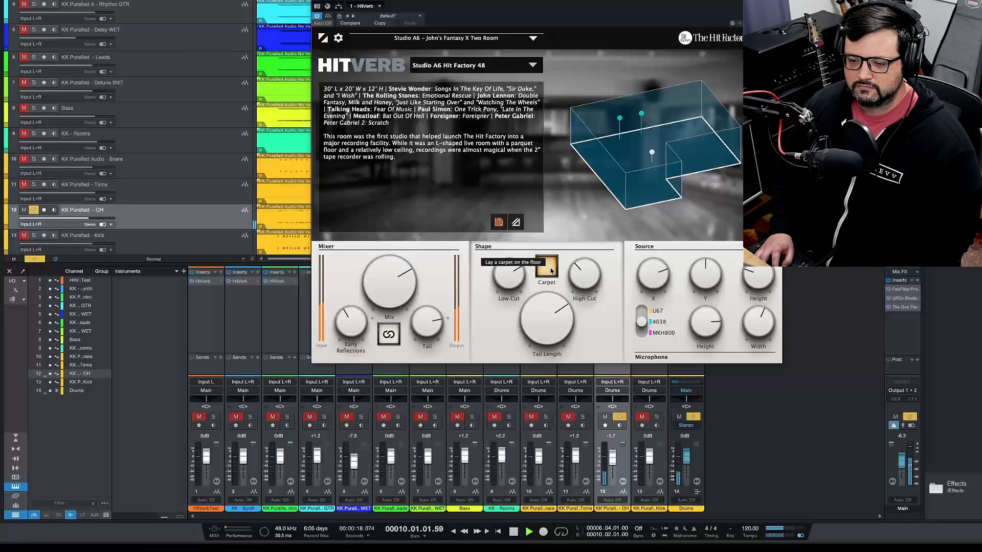
pyautogui.click(552, 270)
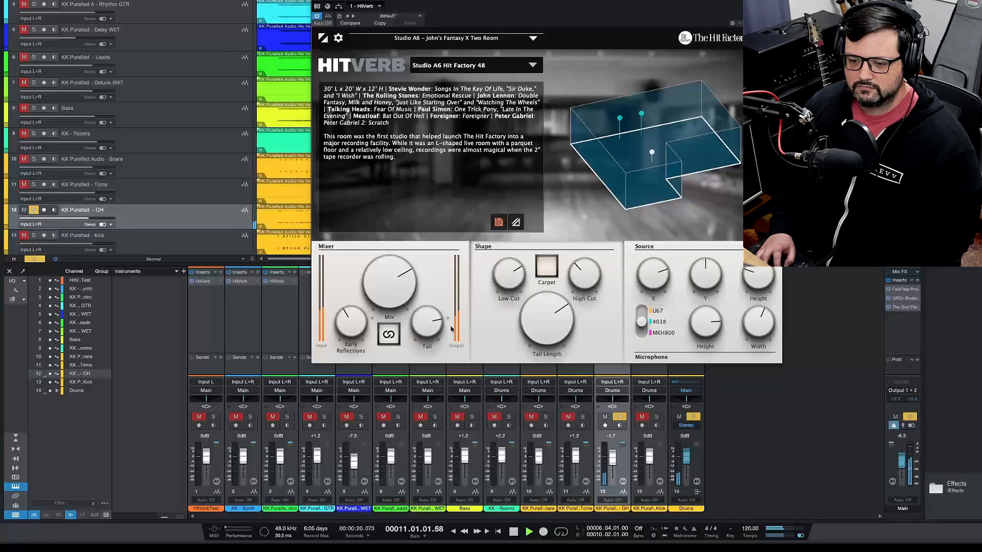
pyautogui.moveTo(431, 326); pyautogui.dragTo(426, 343)
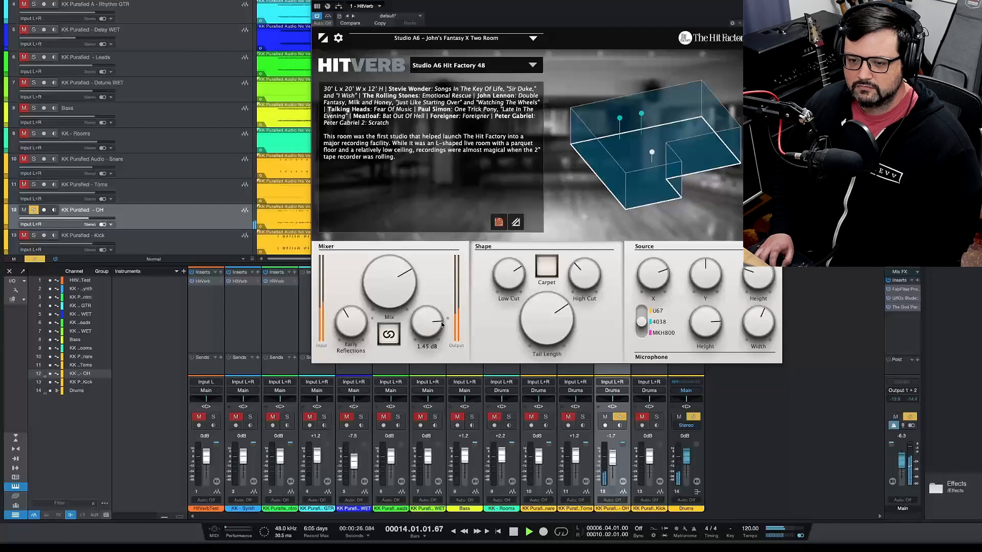
pyautogui.moveTo(350, 322); pyautogui.dragTo(382, 289)
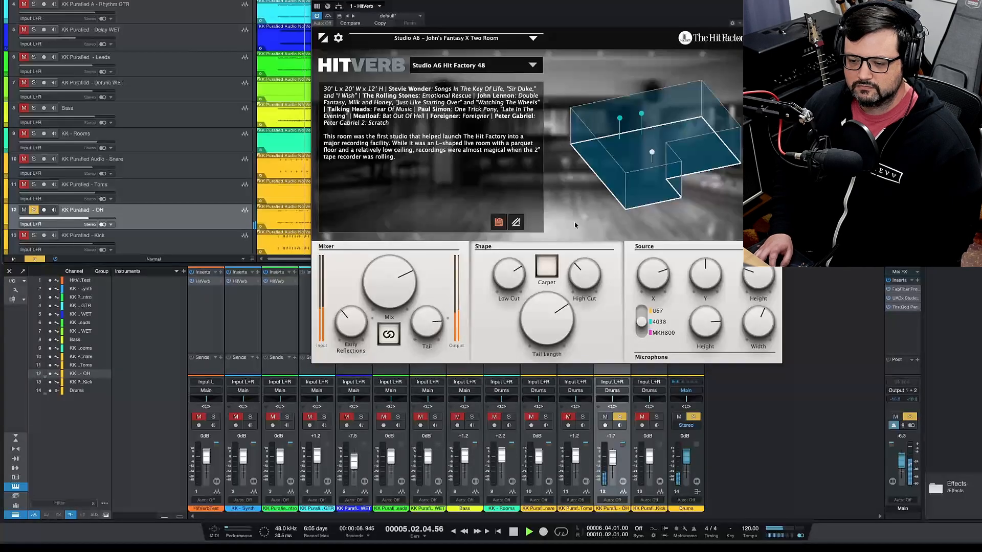
# Release the overheads' solo, solo the Drums bus, and compare the kit with the overheads' HitVerb bypassed and enabled
pyautogui.click(620, 417)
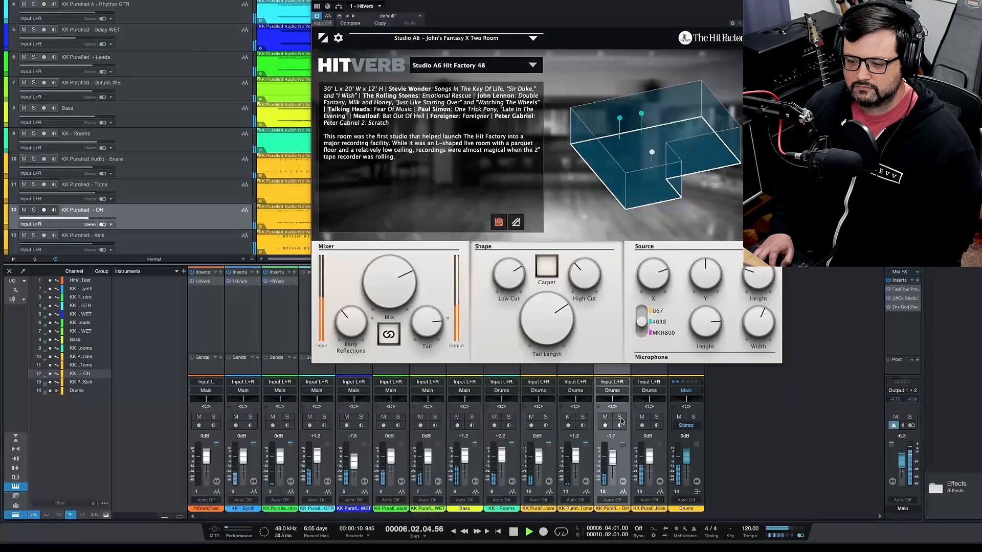
pyautogui.click(694, 418)
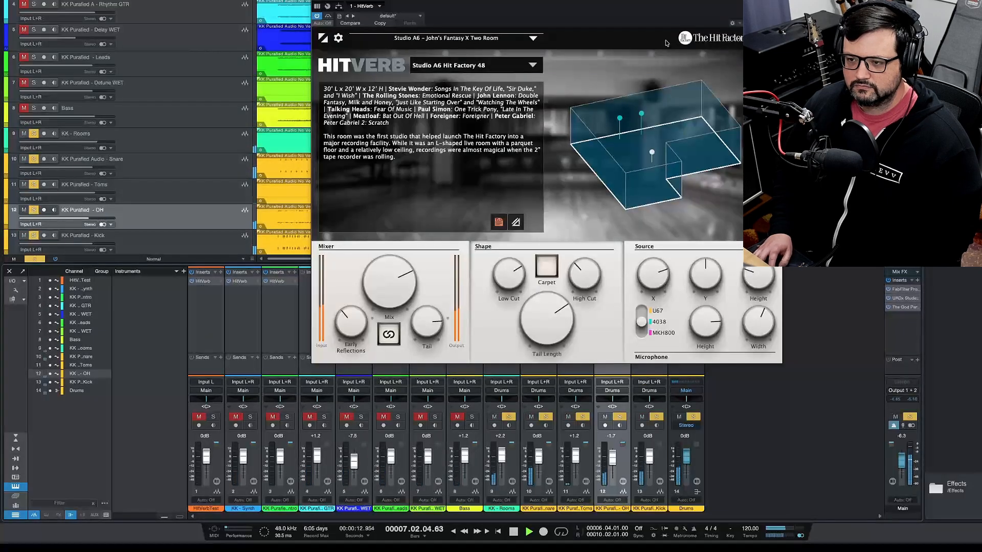
pyautogui.click(318, 18)
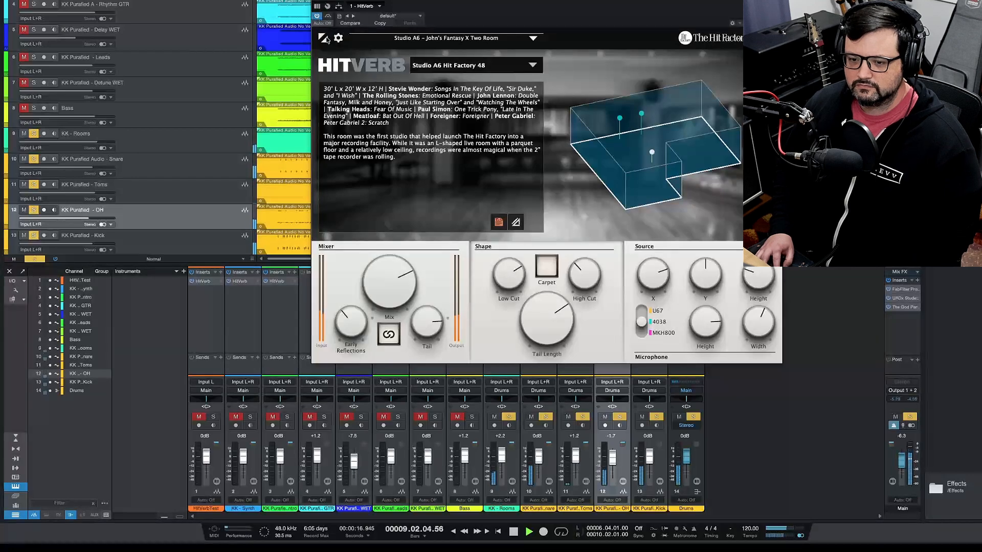
# Lower the overheads' HitVerb Mix to about 61%, stop playback, nudge the Mix slightly, and close the plug-in
pyautogui.moveTo(384, 287); pyautogui.dragTo(384, 266)
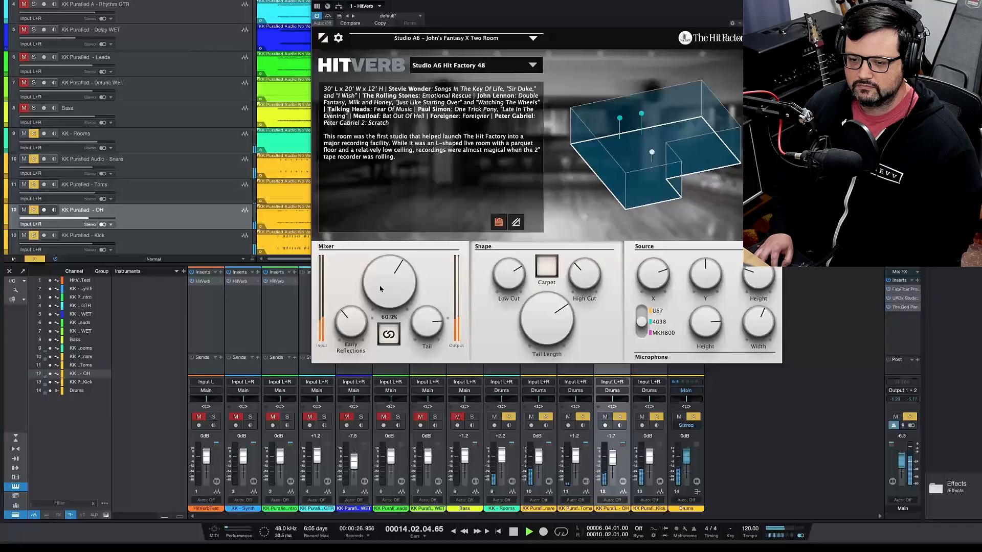
pyautogui.press('space')
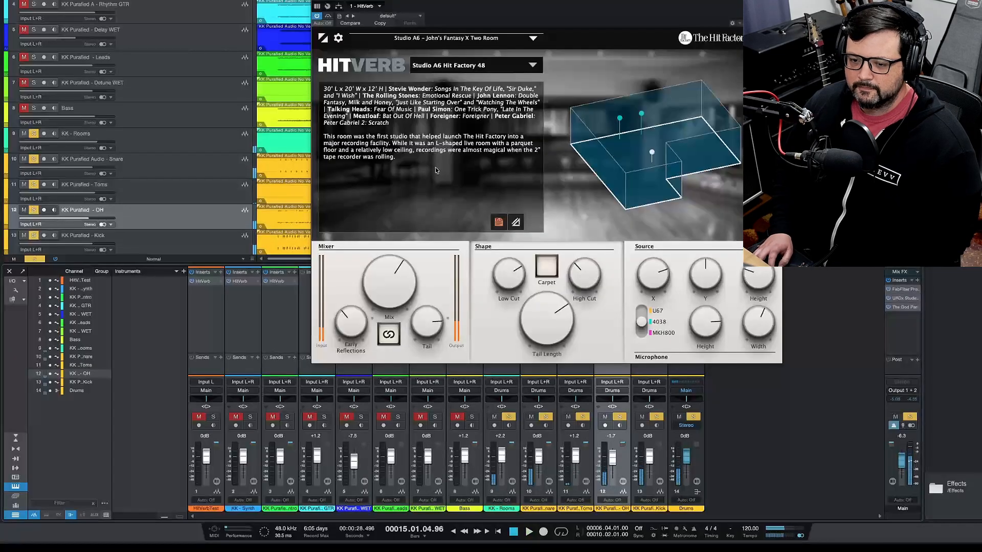
pyautogui.moveTo(398, 292)
pyautogui.moveTo(399, 286); pyautogui.dragTo(395, 290)
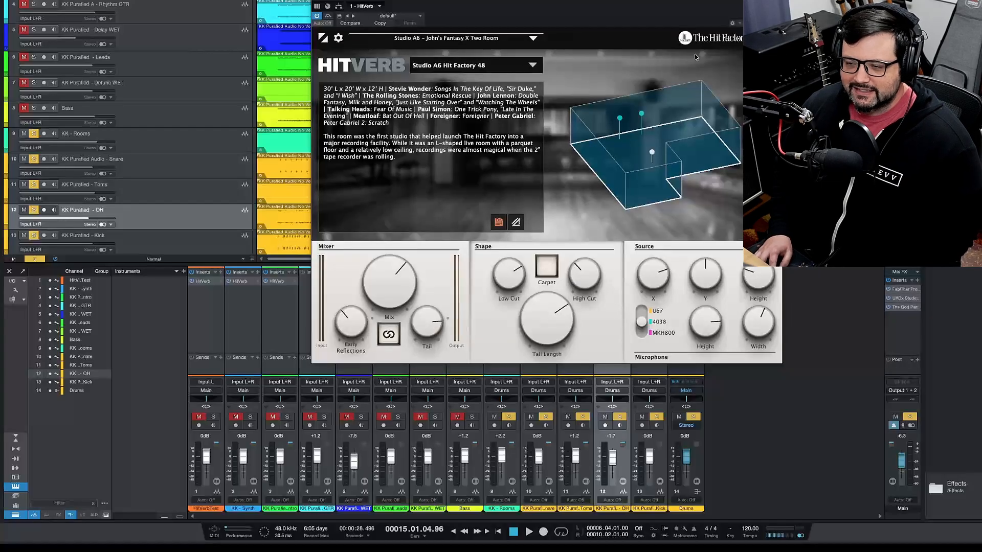
pyautogui.click(777, 6)
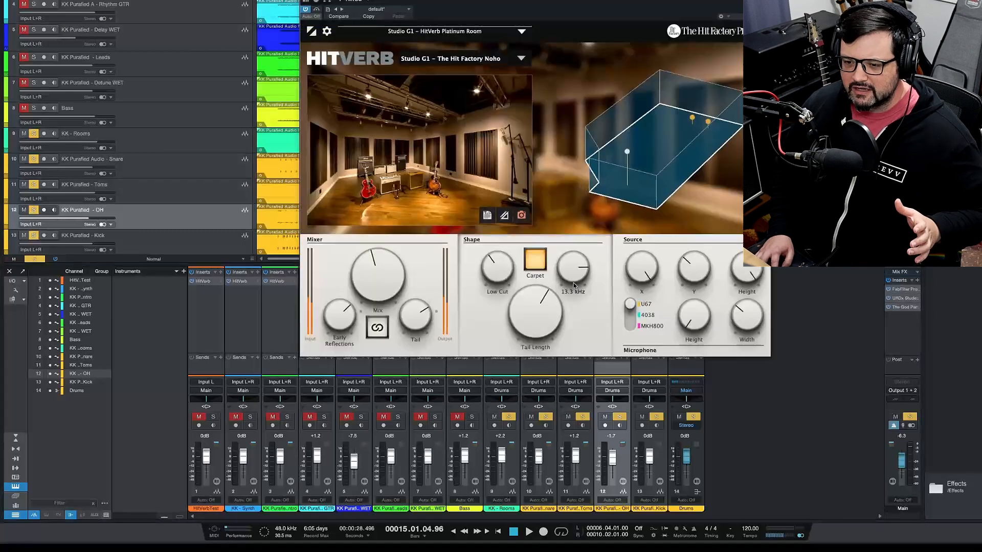
# Bring up HitVerb on the Toms channel and place its window clear of the tom regions in the arrangement
pyautogui.click(575, 282)
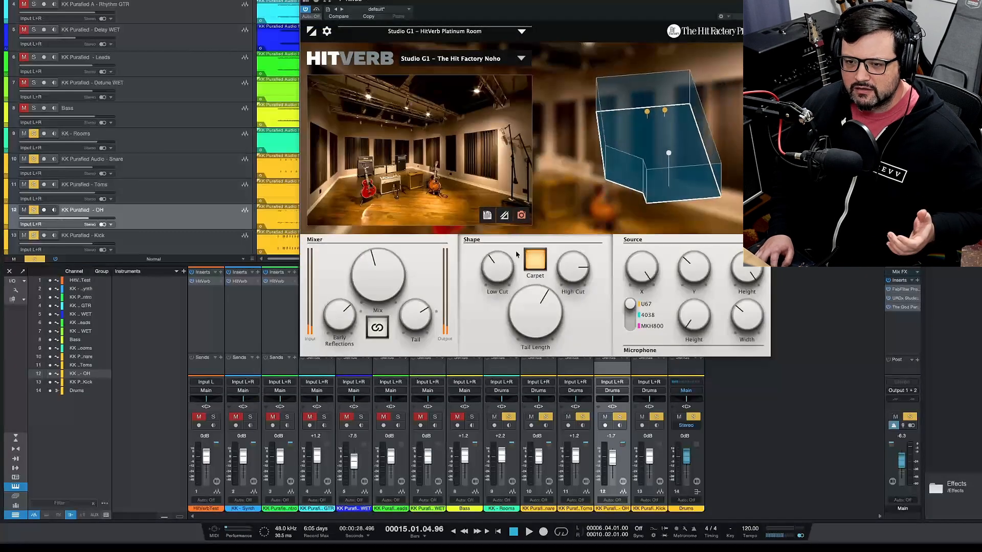
pyautogui.moveTo(475, 7); pyautogui.dragTo(616, 253)
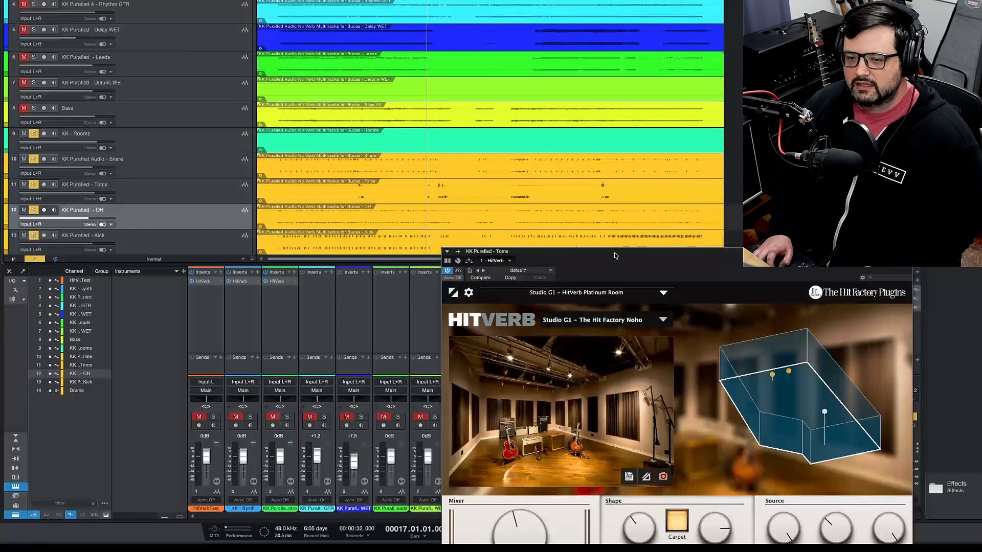
pyautogui.moveTo(615, 255); pyautogui.dragTo(675, 38)
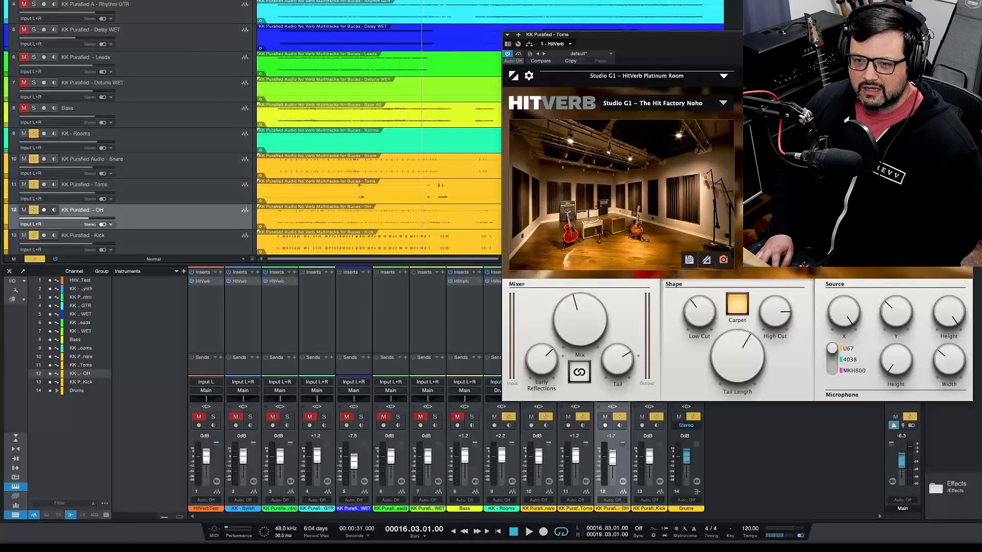
# Play the tom fill with the loop starting at 17.04.01.00 and solo only the Toms channel
pyautogui.press('space')
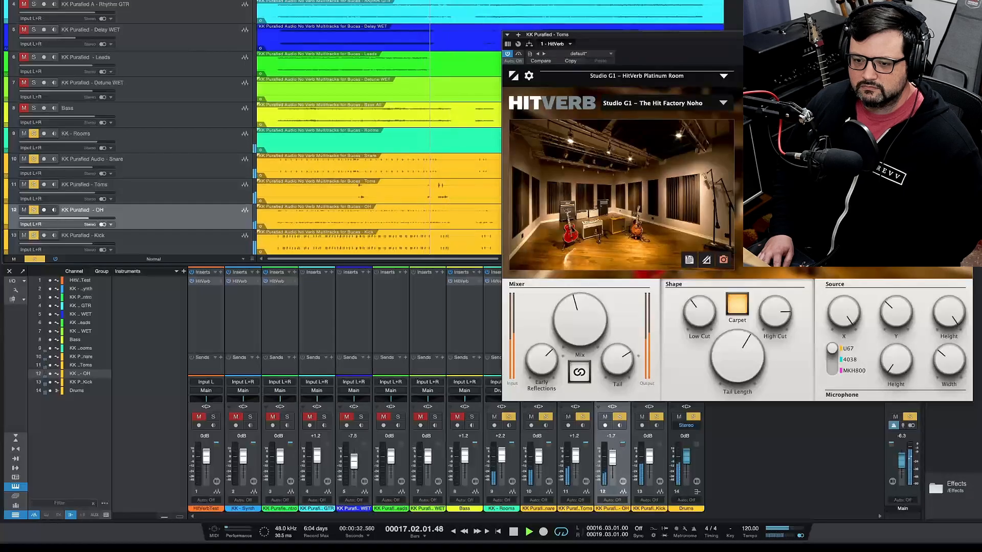
pyautogui.moveTo(422, 0); pyautogui.dragTo(430, 0)
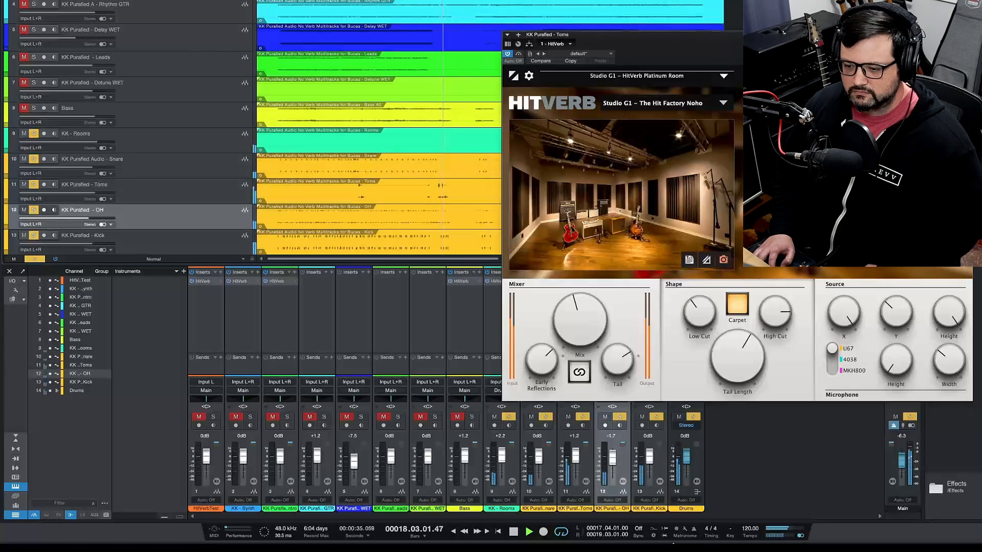
pyautogui.click(694, 417)
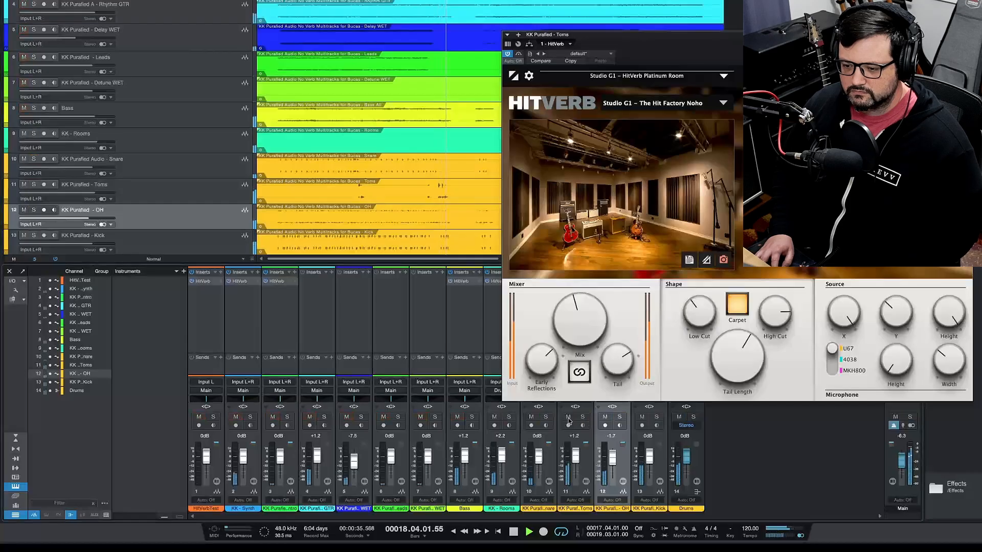
pyautogui.click(583, 418)
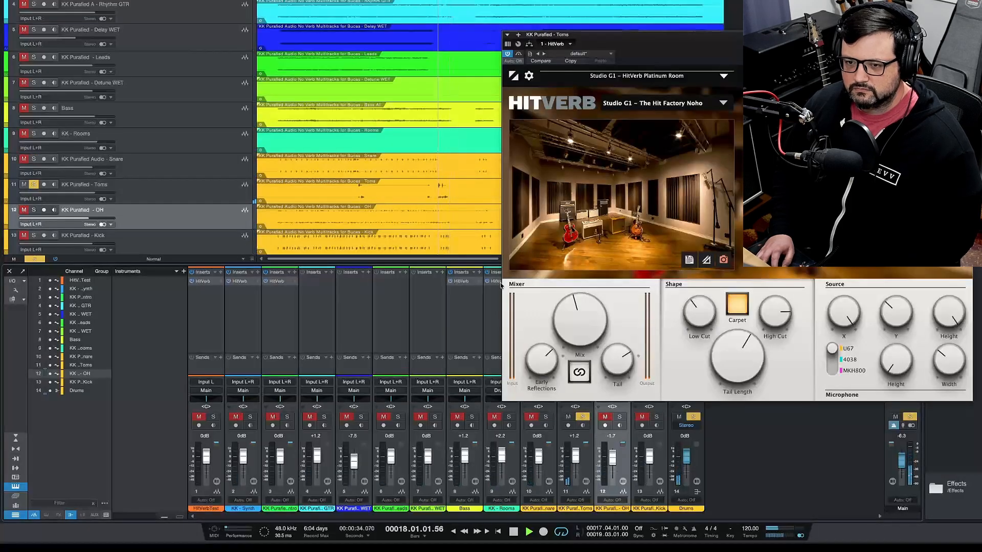
# Audition the toms' HitVerb Mix at levels from about 28% to 69% and above, compare with bypass, and stop playback
pyautogui.moveTo(556, 297)
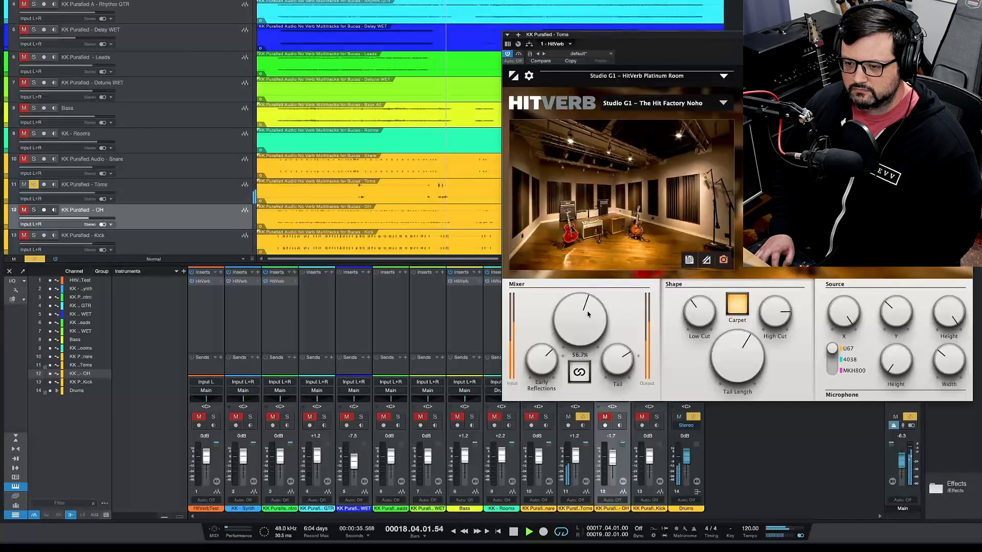
pyautogui.moveTo(588, 303); pyautogui.dragTo(593, 303)
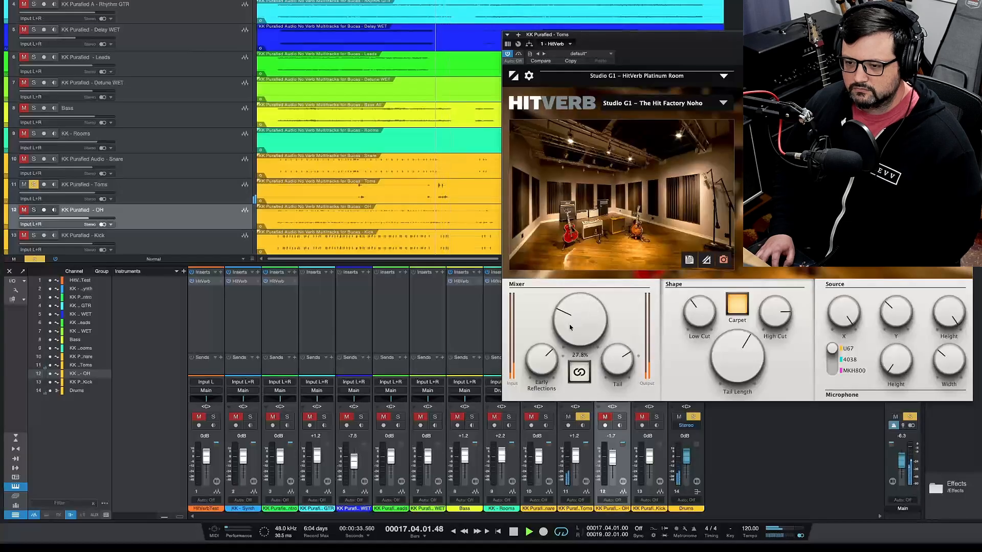
pyautogui.moveTo(570, 328); pyautogui.dragTo(591, 306)
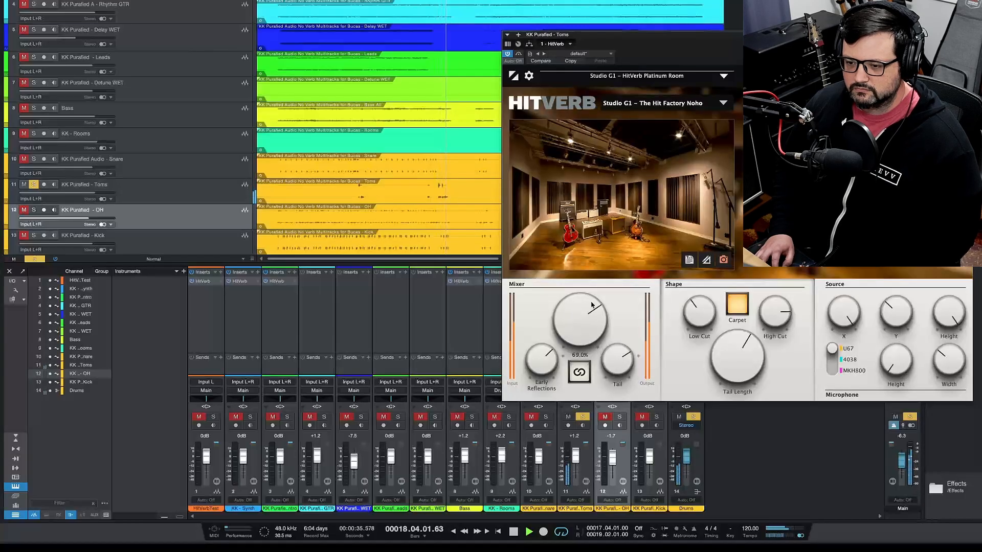
pyautogui.click(508, 54)
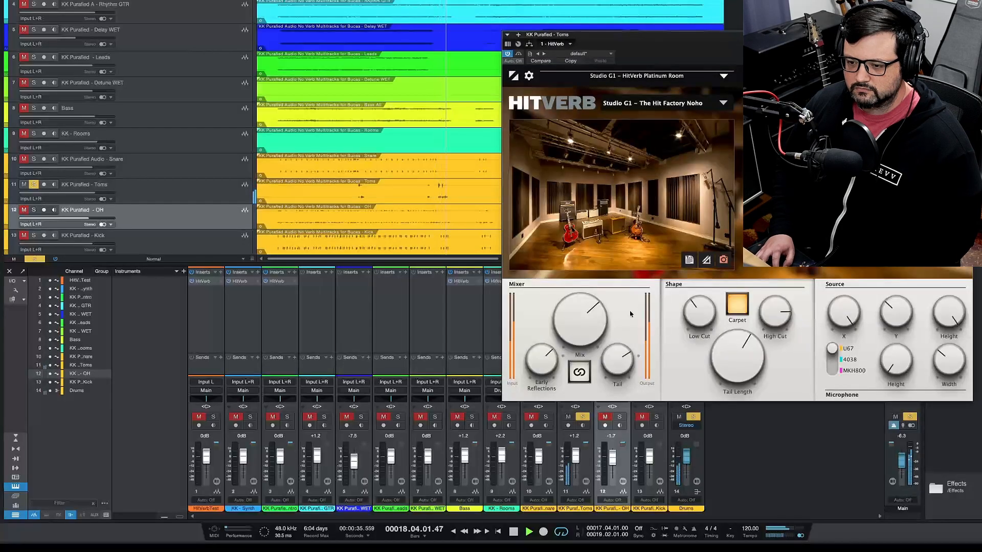
pyautogui.moveTo(596, 321); pyautogui.dragTo(599, 316)
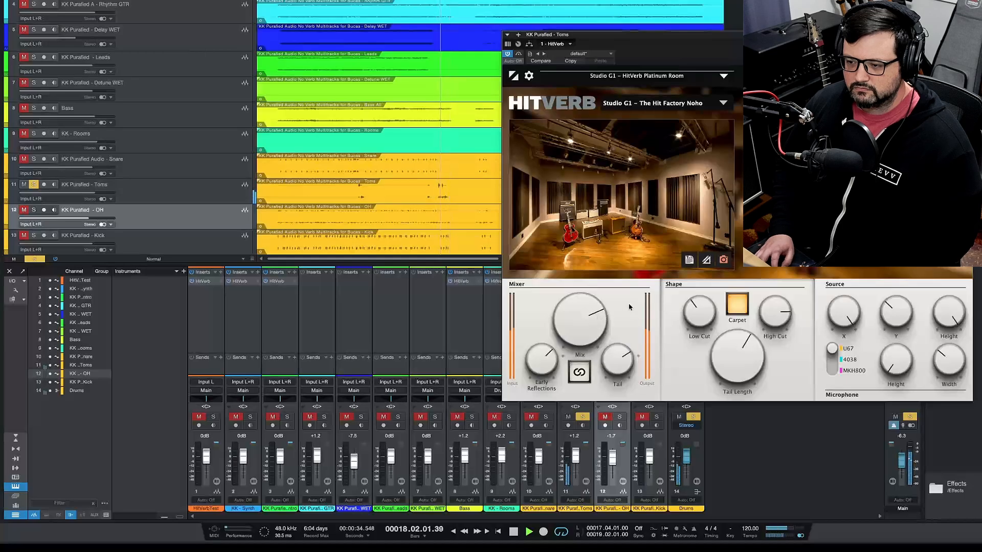
pyautogui.click(514, 532)
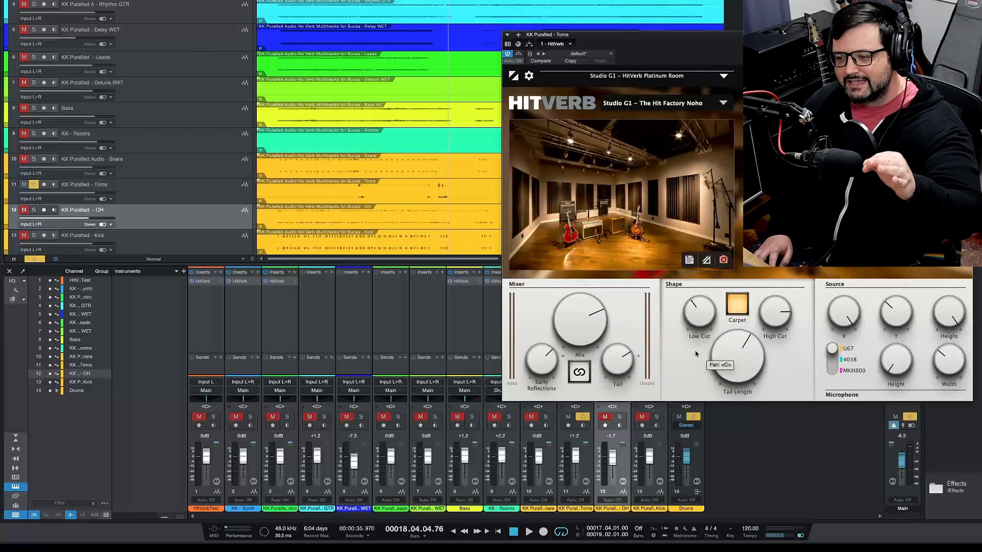
# Resume playback and rebalance the toms' HitVerb Mix, trying about 92% before lowering it
pyautogui.moveTo(724, 365)
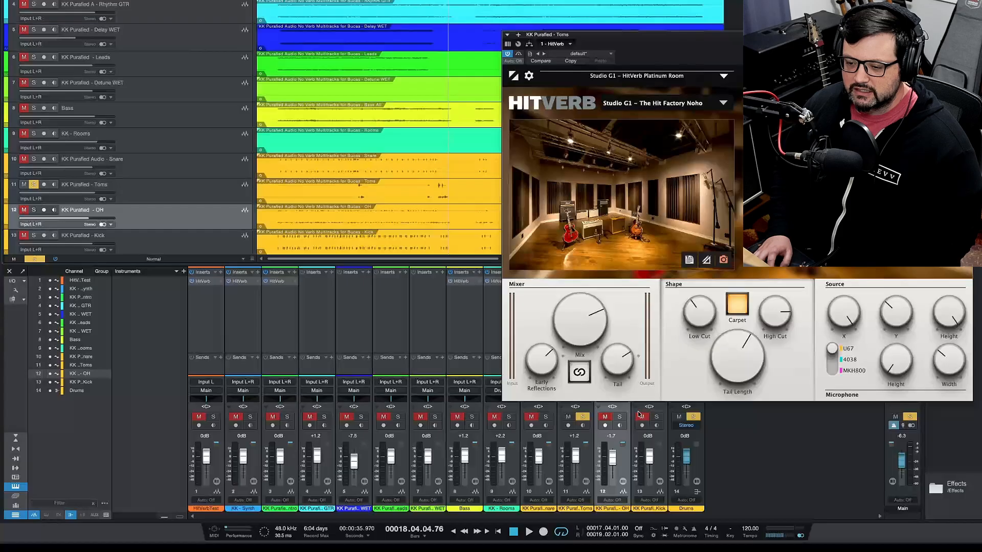
pyautogui.press('space')
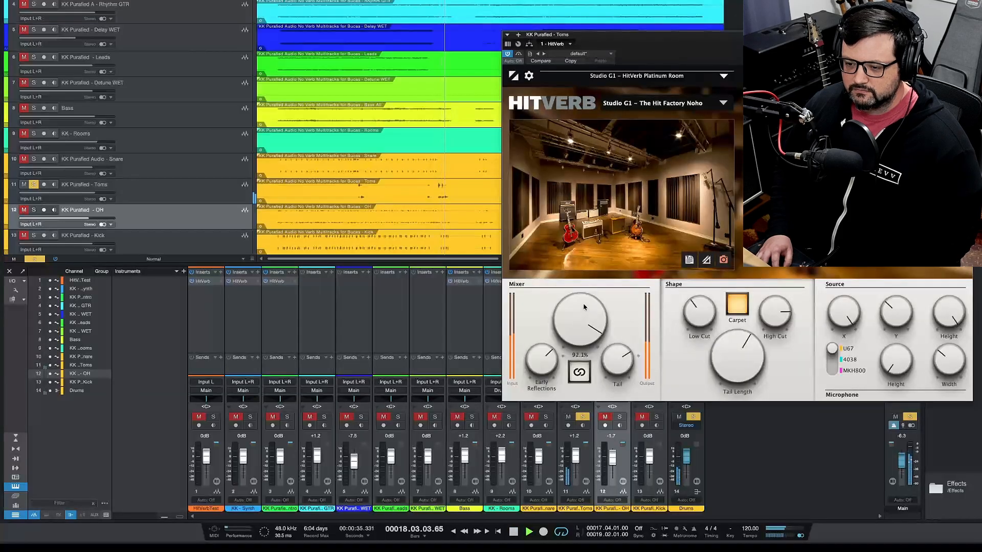
pyautogui.moveTo(579, 322); pyautogui.dragTo(578, 328)
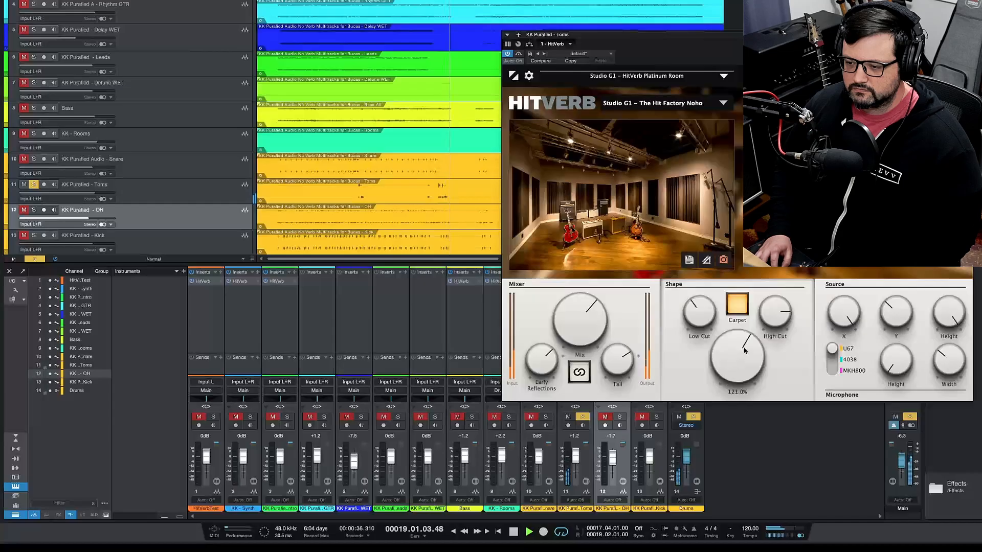
# Set the toms' HitVerb Tail Length to about 134% and switch the microphone model to 4038 and on to MKH800
pyautogui.moveTo(759, 358)
pyautogui.mouseDown()
pyautogui.moveTo(757, 336)
pyautogui.moveTo(745, 358)
pyautogui.mouseUp()
pyautogui.moveTo(743, 360); pyautogui.dragTo(744, 356)
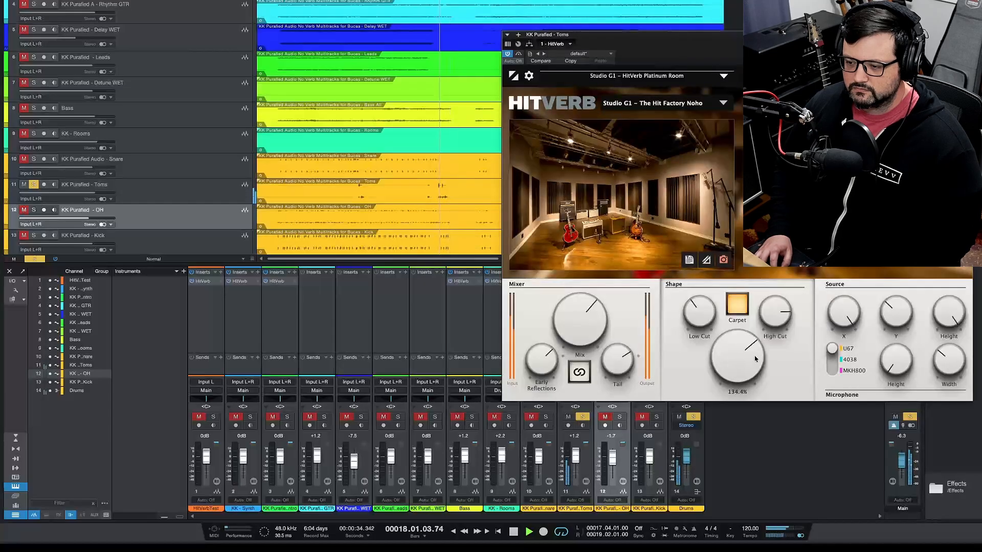
pyautogui.click(833, 361)
pyautogui.click(836, 372)
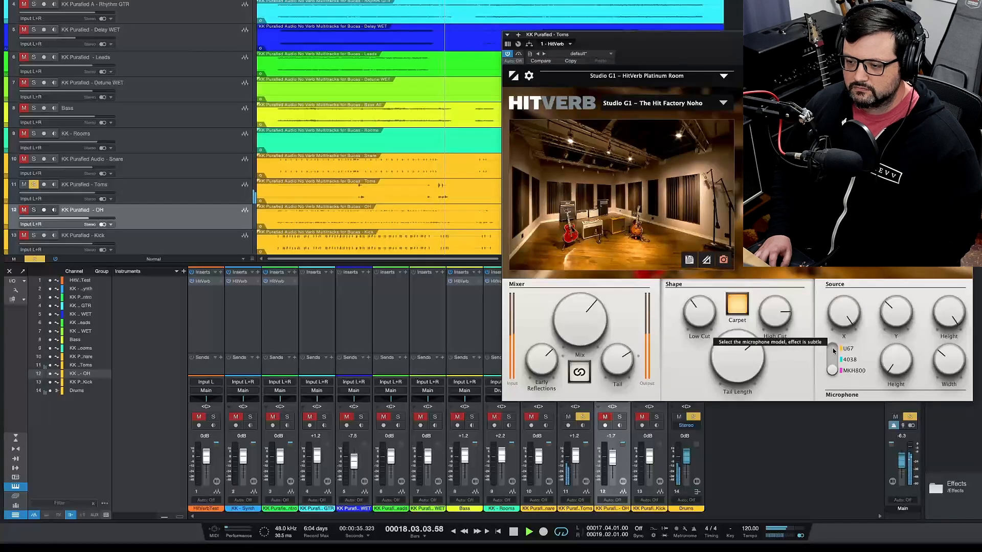
# Switch the toms' HitVerb microphone model to U67, stop playback and close the toms' plug-in window
pyautogui.click(832, 350)
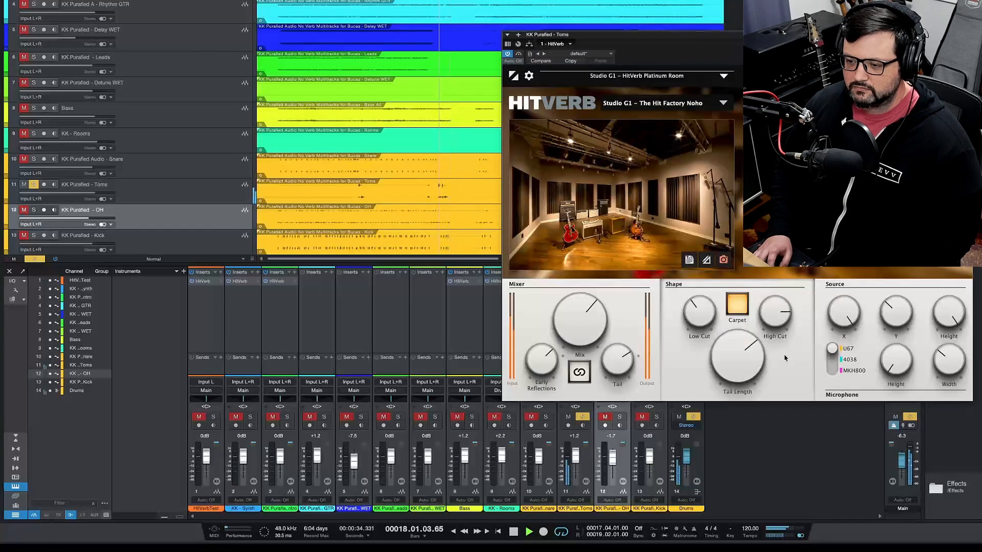
pyautogui.click(513, 533)
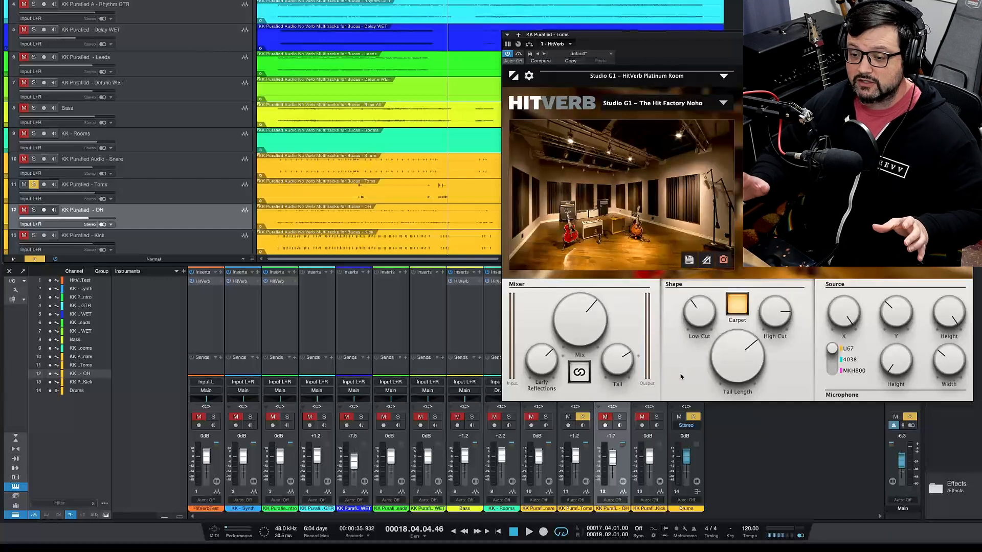
pyautogui.moveTo(719, 350)
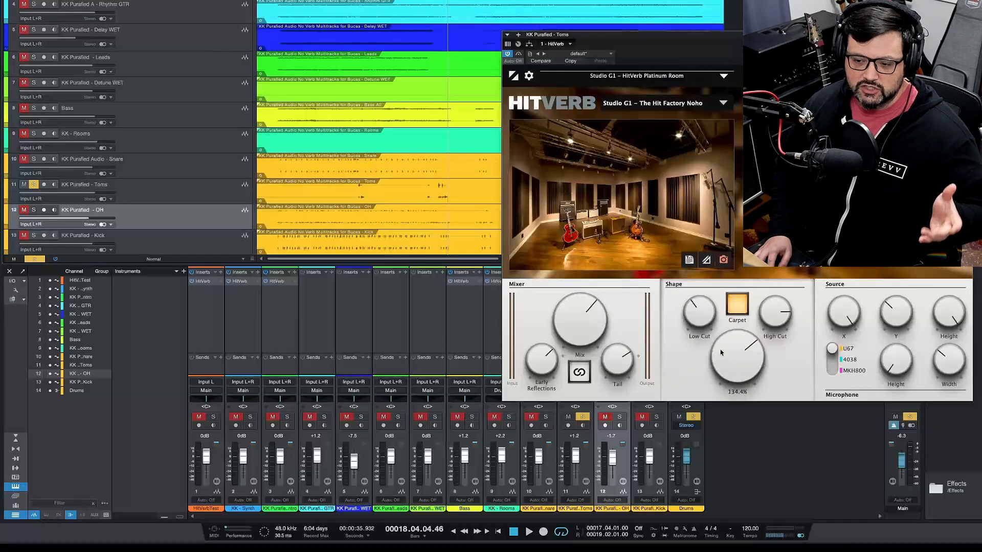
pyautogui.moveTo(594, 324)
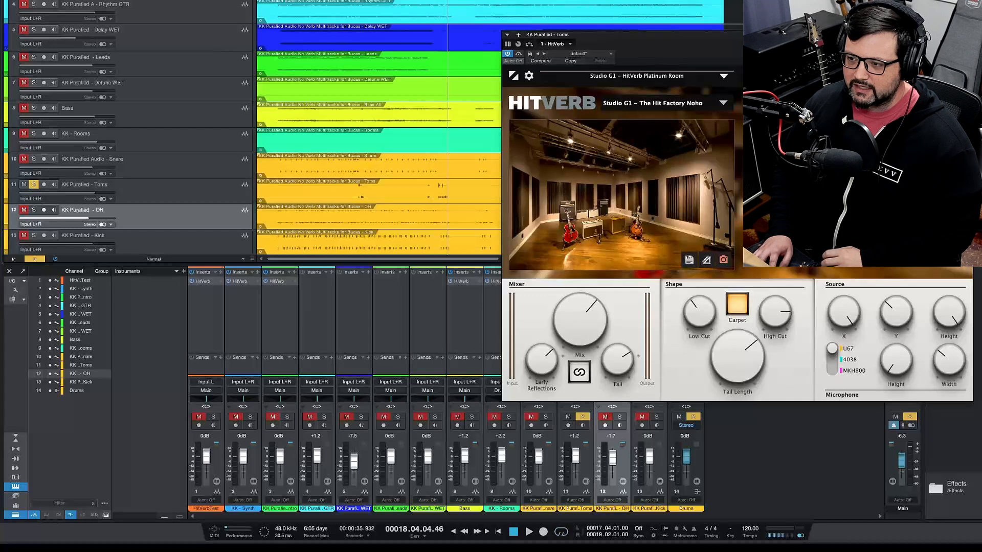
pyautogui.click(966, 35)
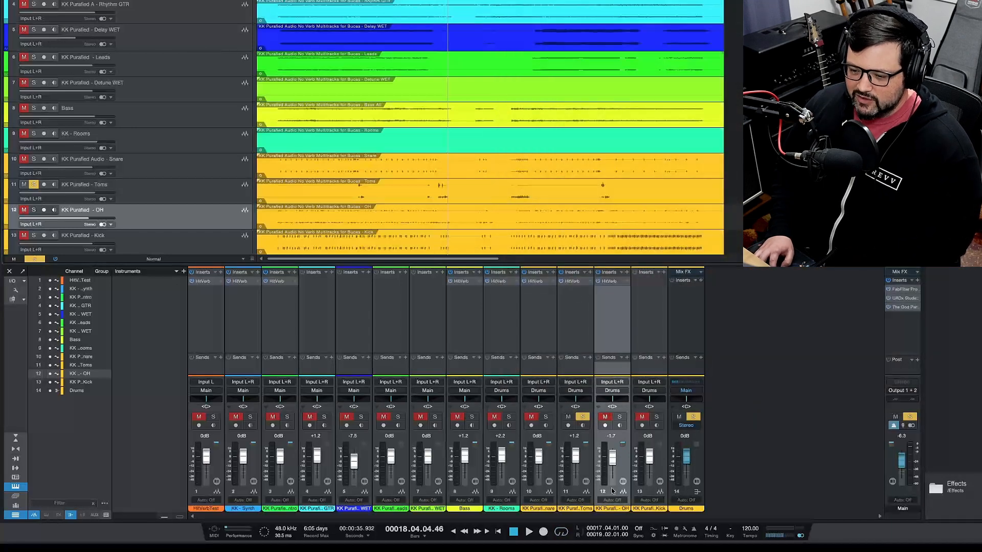
# Solo the Snare channel instead of the Toms and open its HitVerb with the whole control panel in view
pyautogui.click(583, 417)
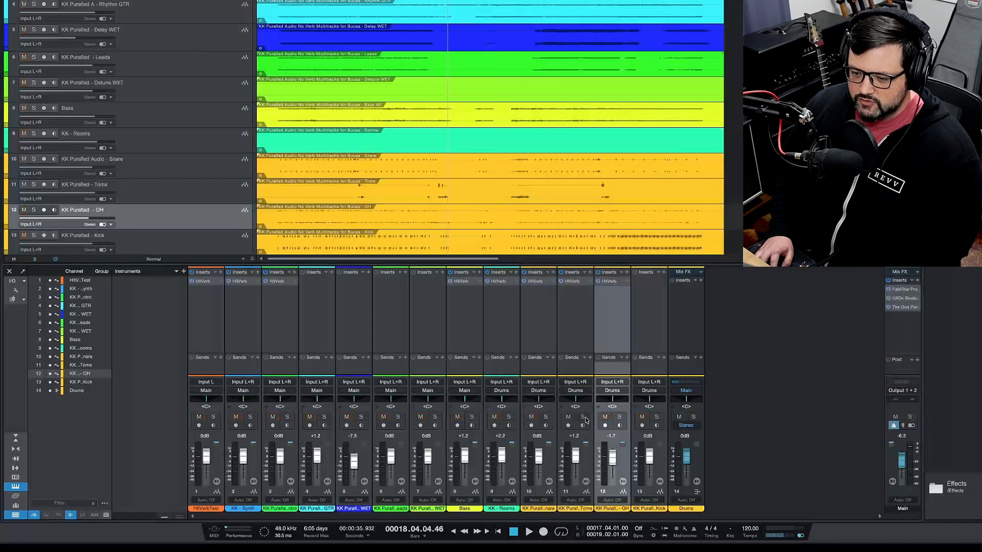
pyautogui.click(546, 417)
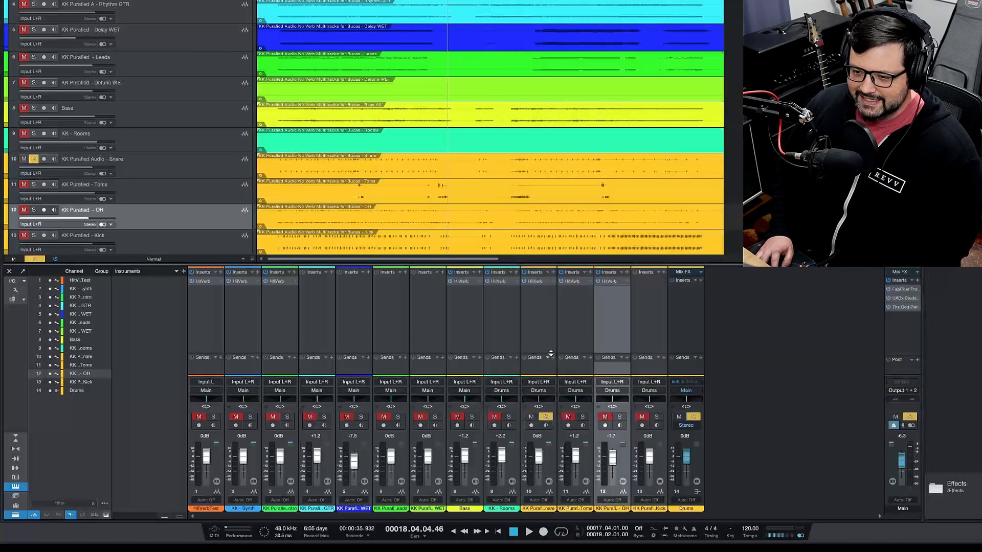
pyautogui.click(539, 284)
pyautogui.click(538, 284)
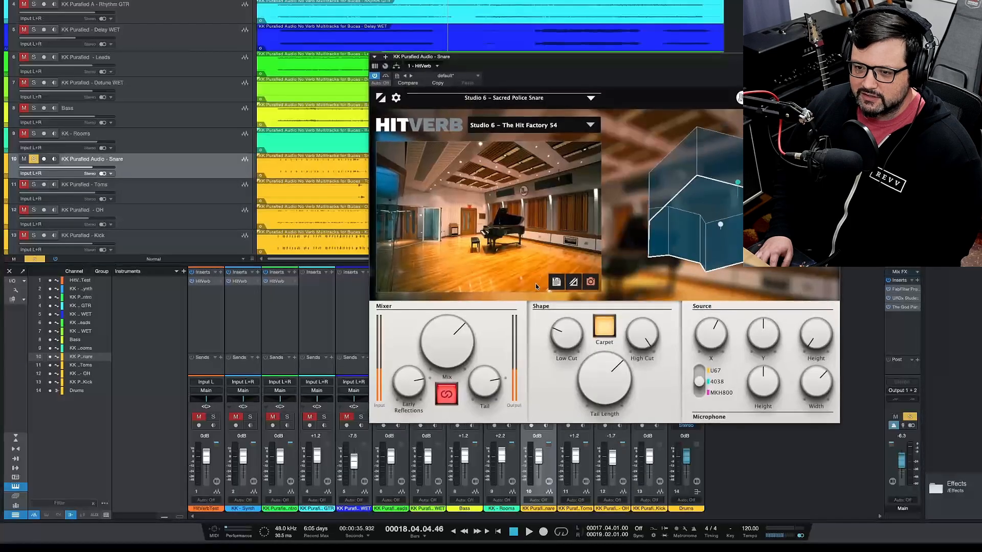
pyautogui.moveTo(609, 97); pyautogui.dragTo(586, 7)
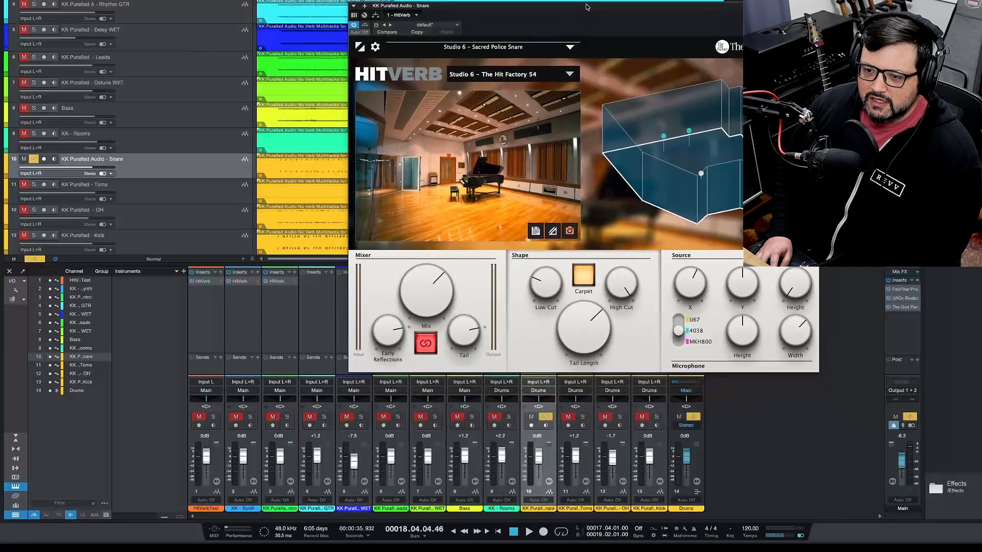
# Look through the factory presets of the snare's HitVerb for snare room options, keeping the current preset
pyautogui.click(568, 49)
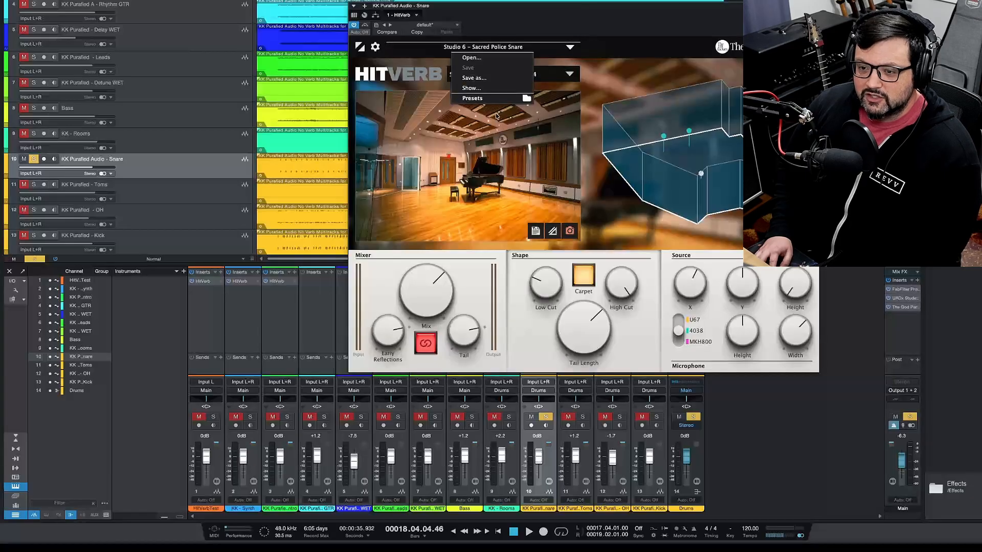
pyautogui.moveTo(495, 98)
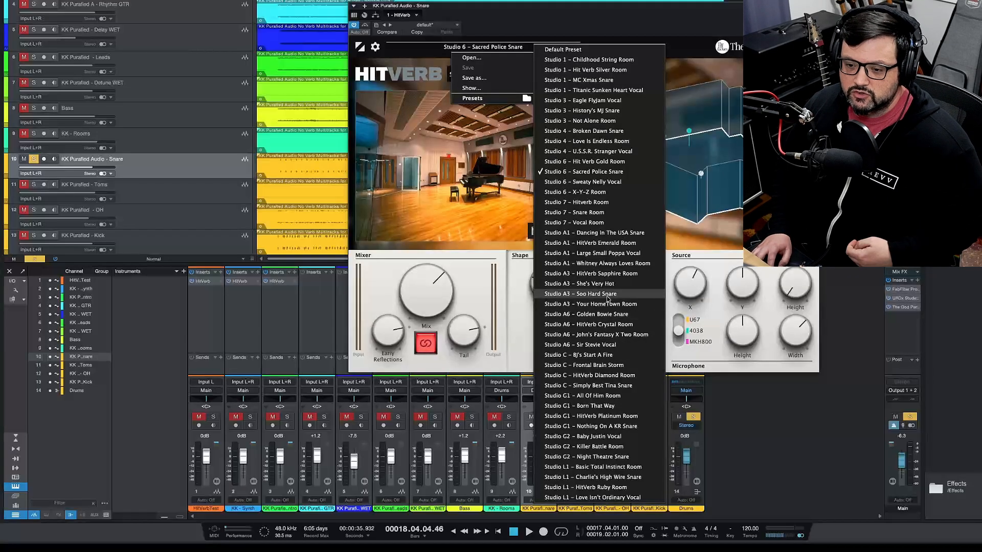
pyautogui.moveTo(571, 5); pyautogui.dragTo(571, 6)
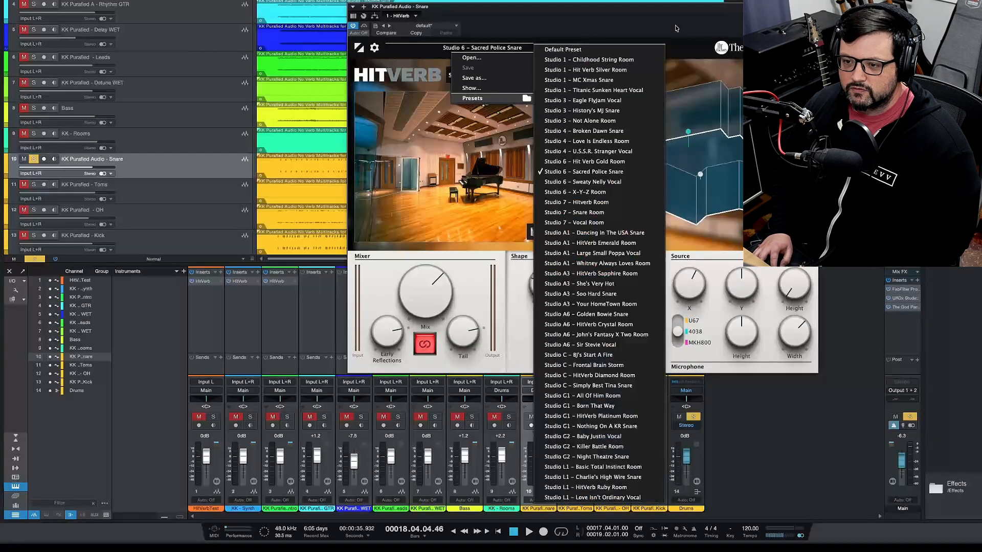
pyautogui.click(584, 44)
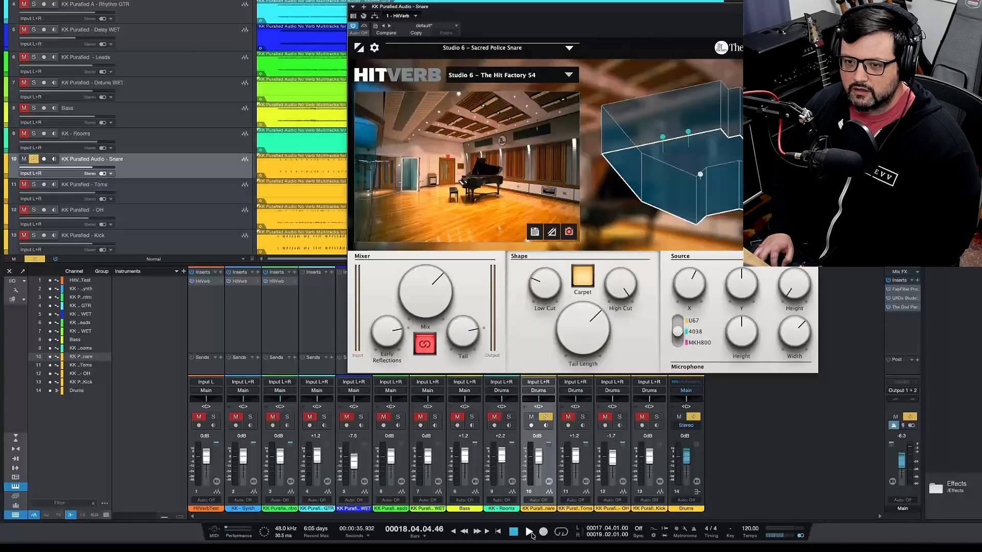
# Play the soloed snare in a loop from 4.01.01.00 to 8.02.01.00 and compare it with HitVerb bypassed and active
pyautogui.click(530, 533)
pyautogui.click(286, 1)
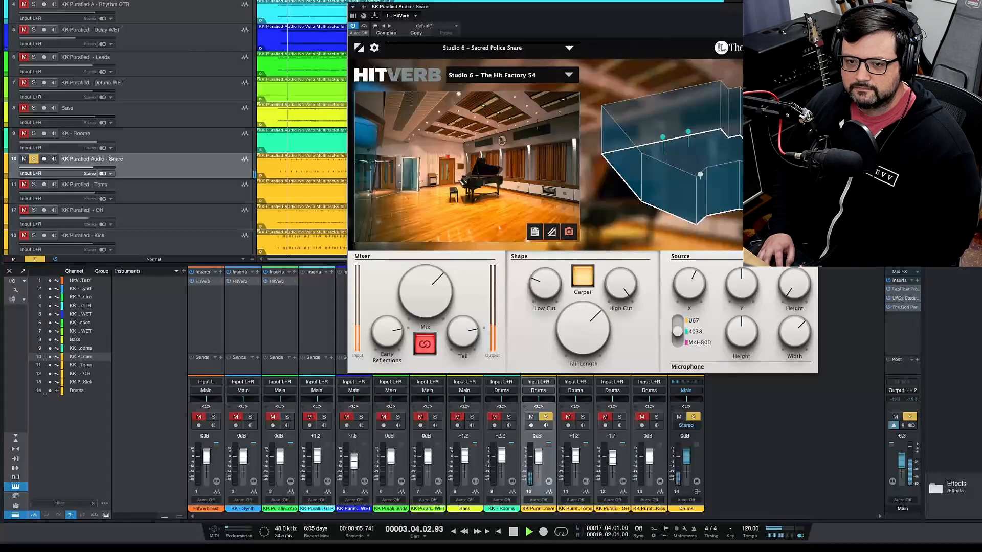
pyautogui.moveTo(289, 1); pyautogui.dragTo(335, 1)
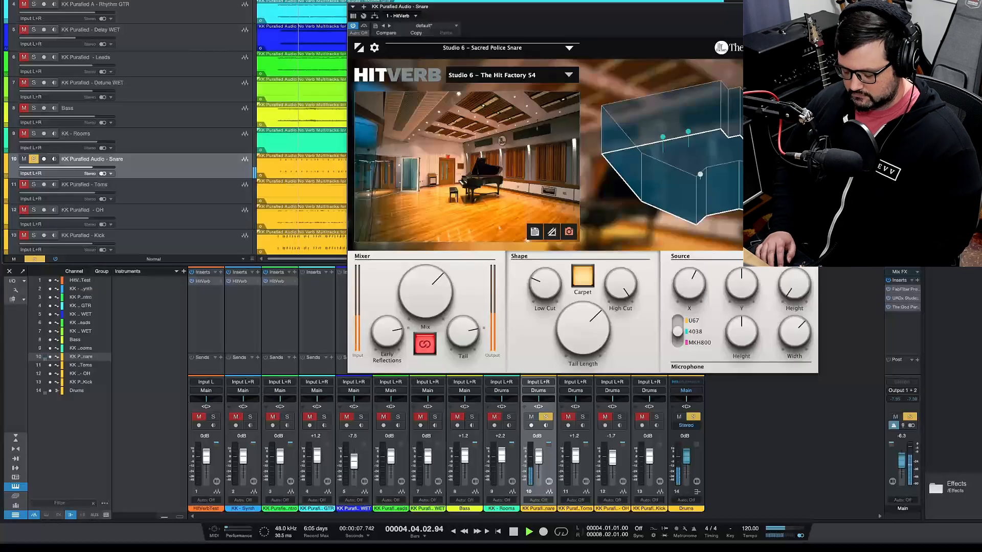
pyautogui.click(354, 26)
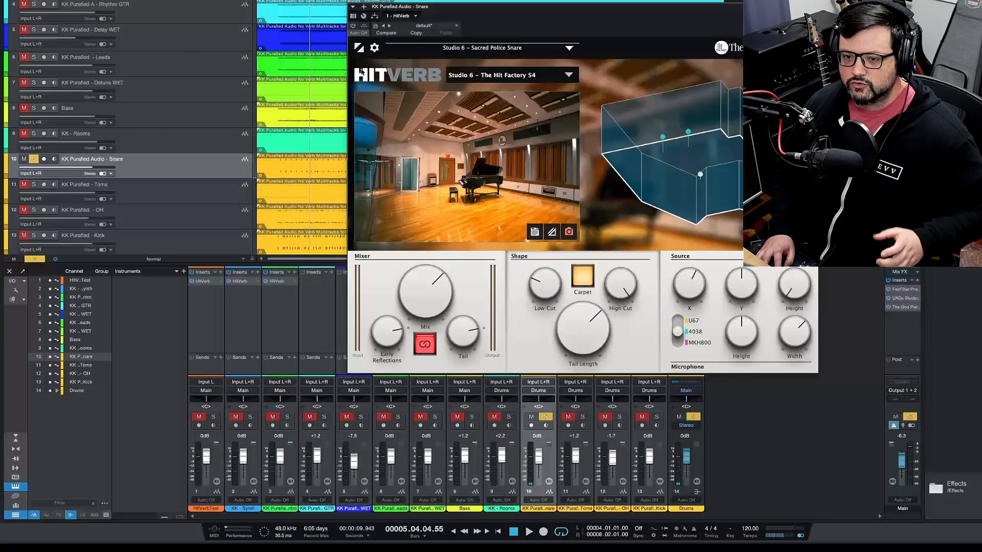
pyautogui.press('space')
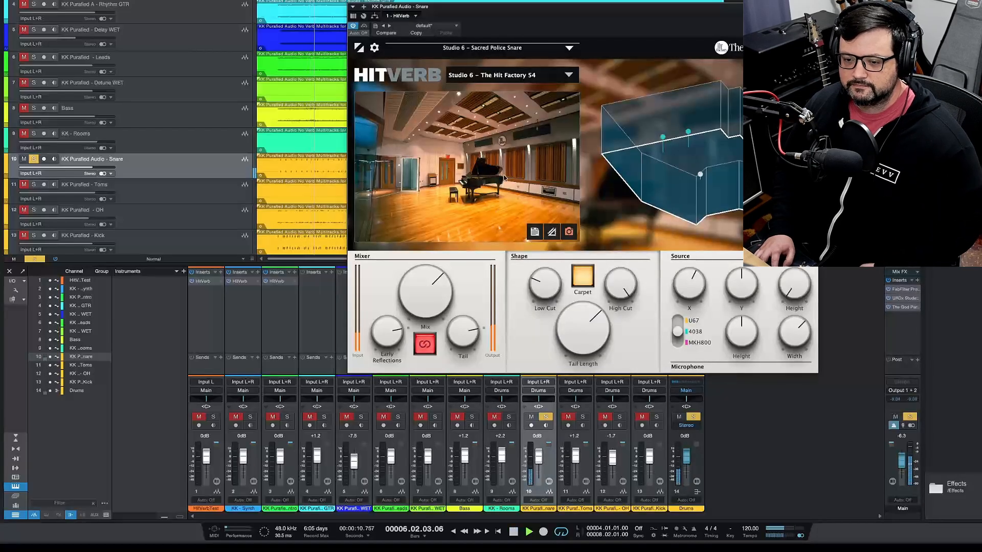
# Try the snare's HitVerb Mix at about 74%, lower it to about 62%, and adjust the Tail Length
pyautogui.moveTo(421, 285)
pyautogui.moveTo(430, 292); pyautogui.dragTo(424, 257)
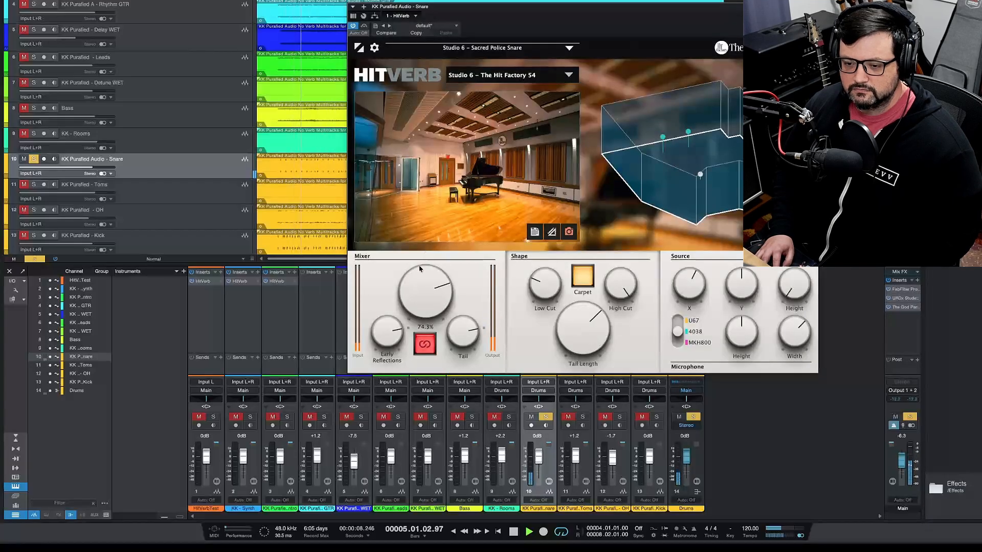
pyautogui.moveTo(420, 280); pyautogui.dragTo(423, 281)
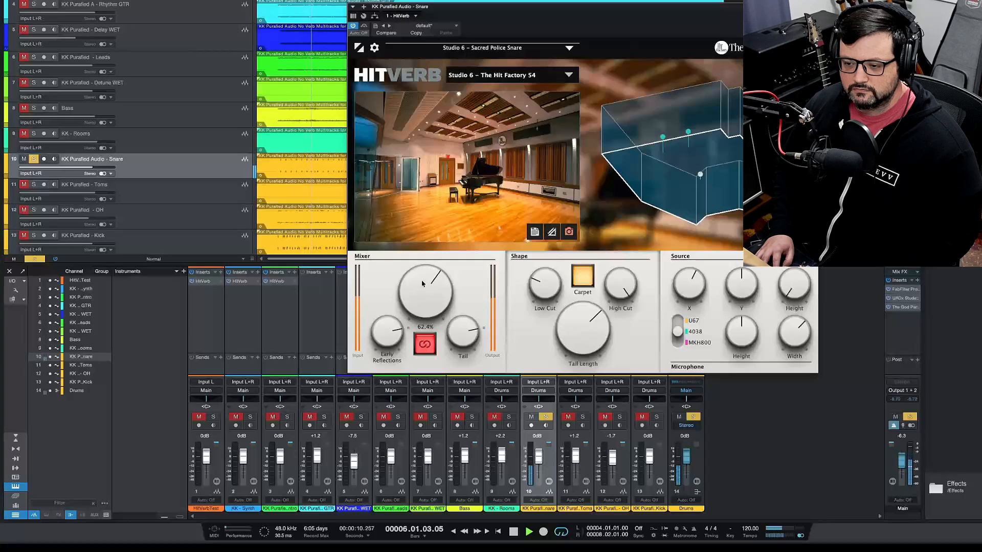
pyautogui.moveTo(586, 338)
pyautogui.mouseDown()
pyautogui.moveTo(573, 359)
pyautogui.moveTo(579, 337)
pyautogui.mouseUp()
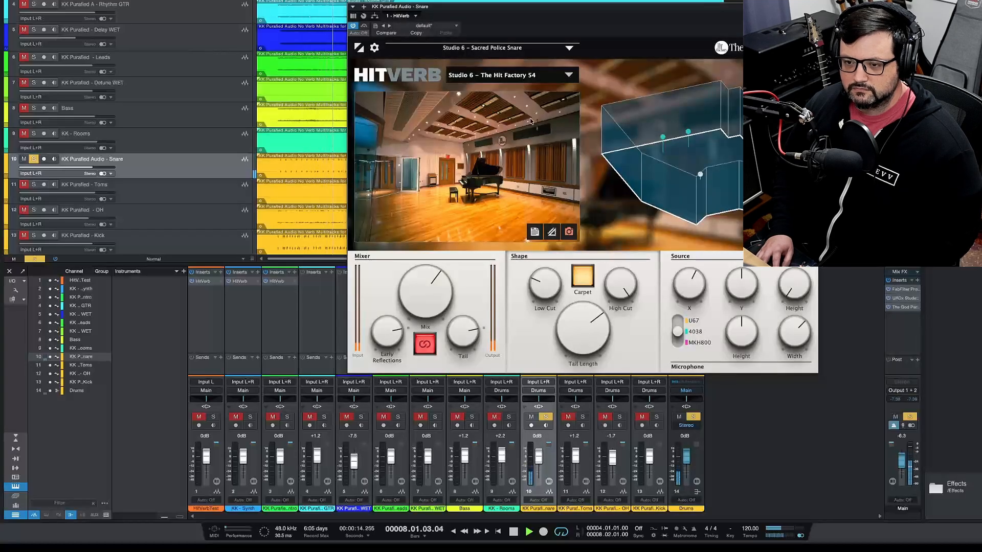
# Audition the Studio 6 – Sweaty Nelly Vocal preset on the snare's HitVerb
pyautogui.click(531, 48)
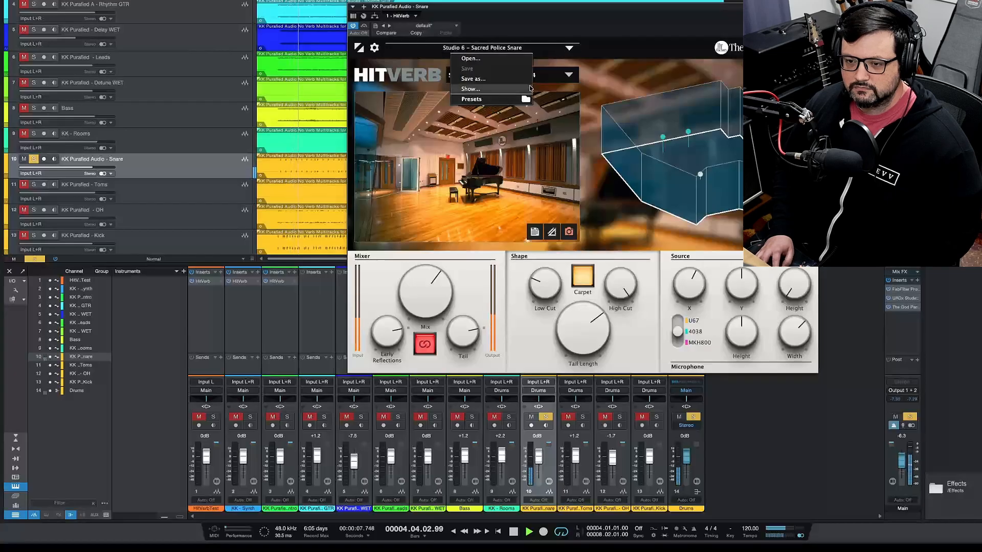
pyautogui.moveTo(527, 100)
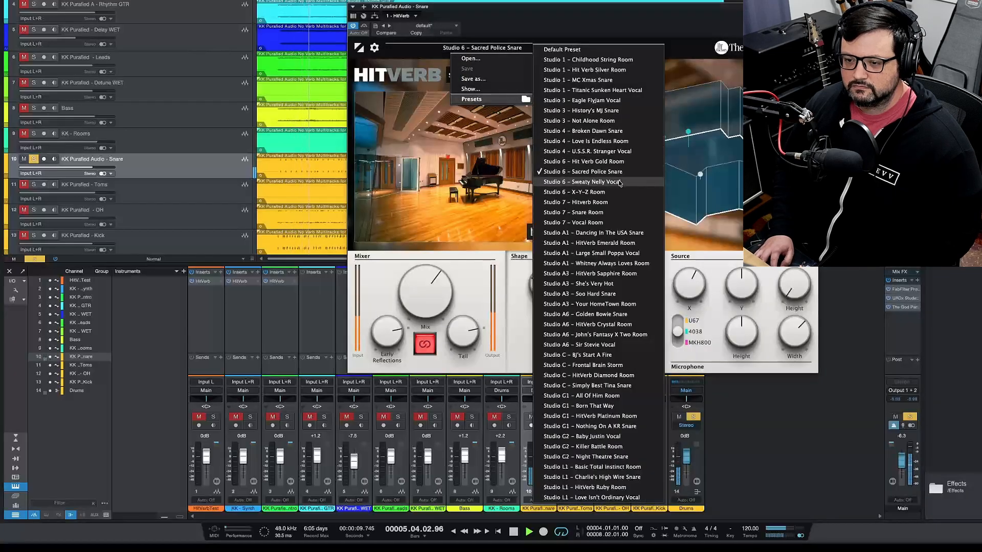
pyautogui.click(582, 182)
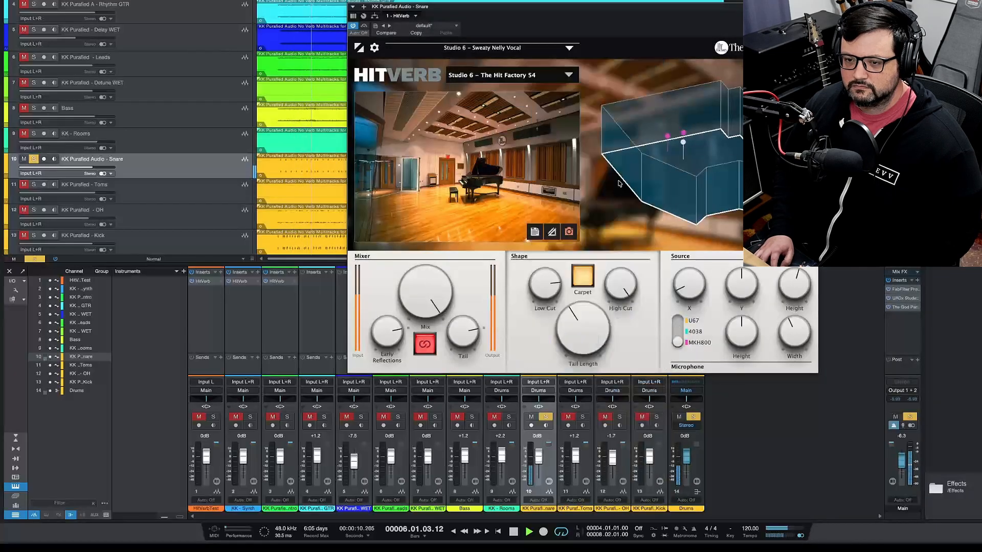
# Load the Studio 6 – Sacred Police Snare preset, set the snare's HitVerb Mix to about 68%, and stop playback
pyautogui.click(523, 48)
pyautogui.moveTo(512, 100)
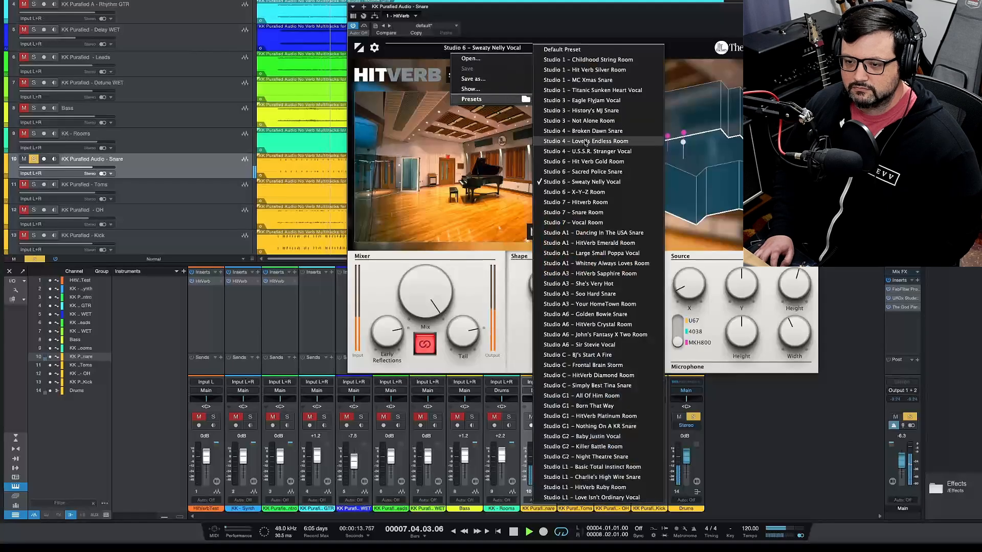
pyautogui.click(583, 171)
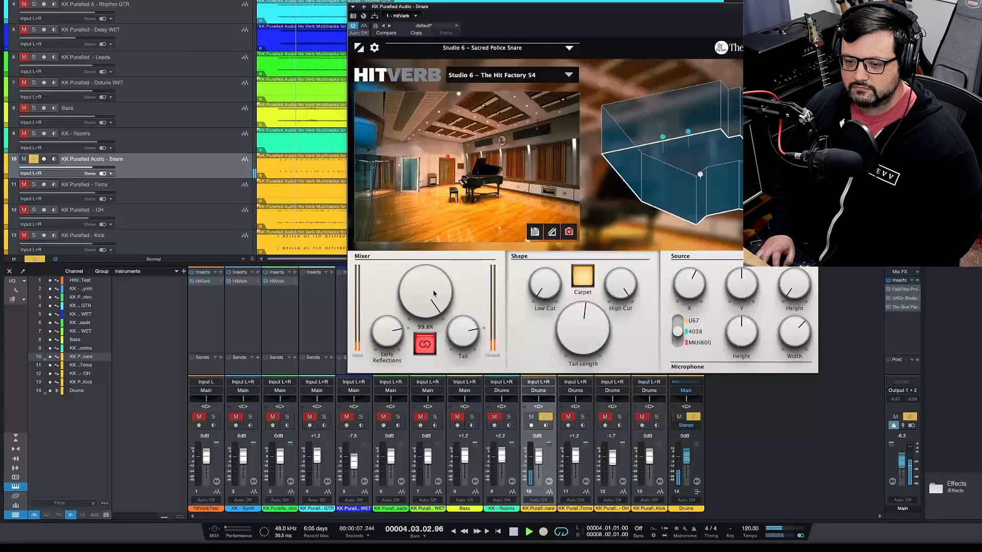
pyautogui.moveTo(433, 293); pyautogui.dragTo(437, 321)
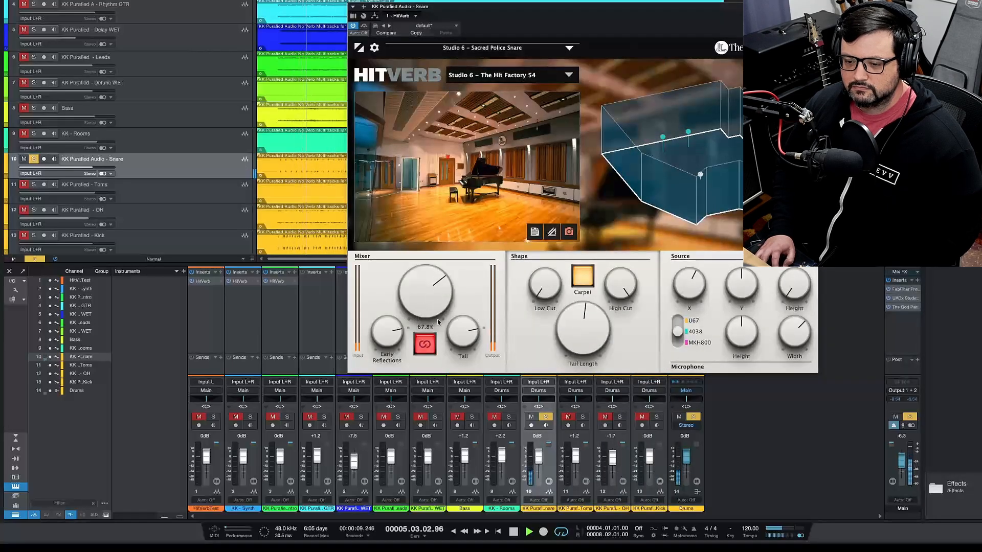
pyautogui.press('space')
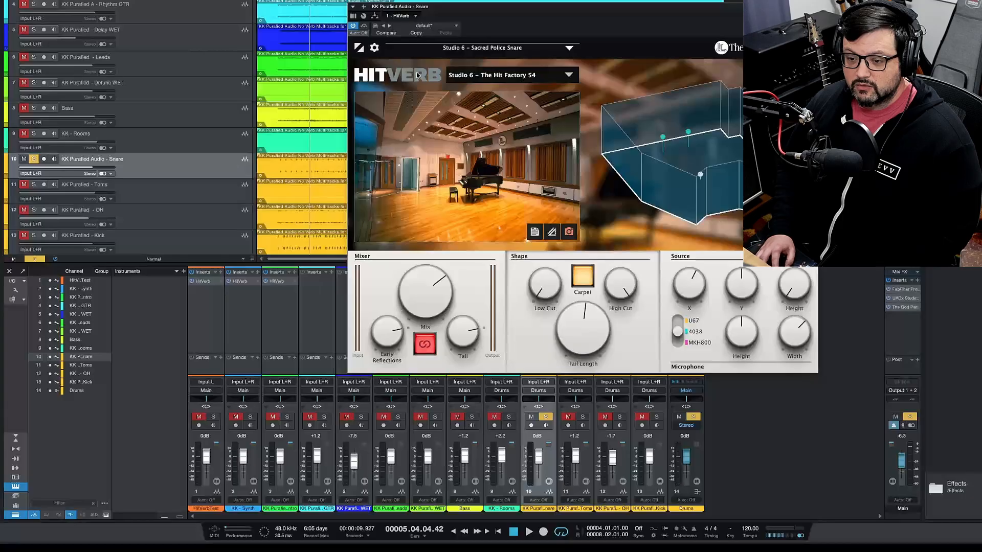
# Unsolo the Snare, solo the whole Drums bus and start playback
pyautogui.click(545, 418)
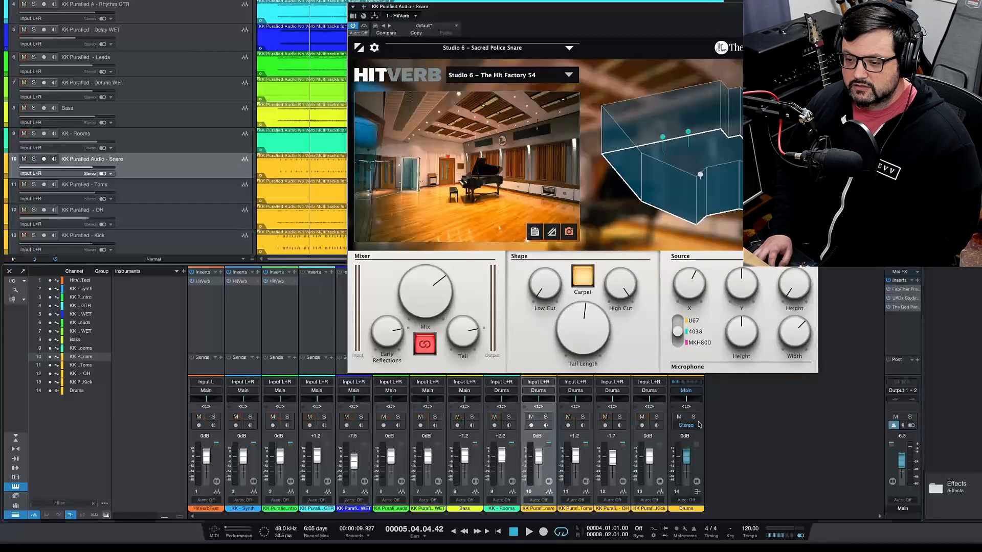
pyautogui.click(694, 417)
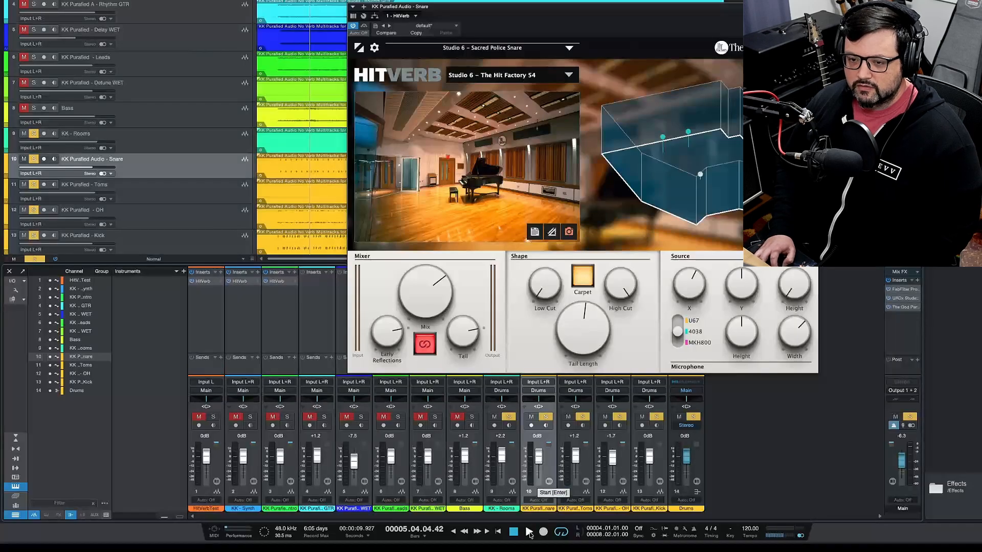
pyautogui.click(529, 533)
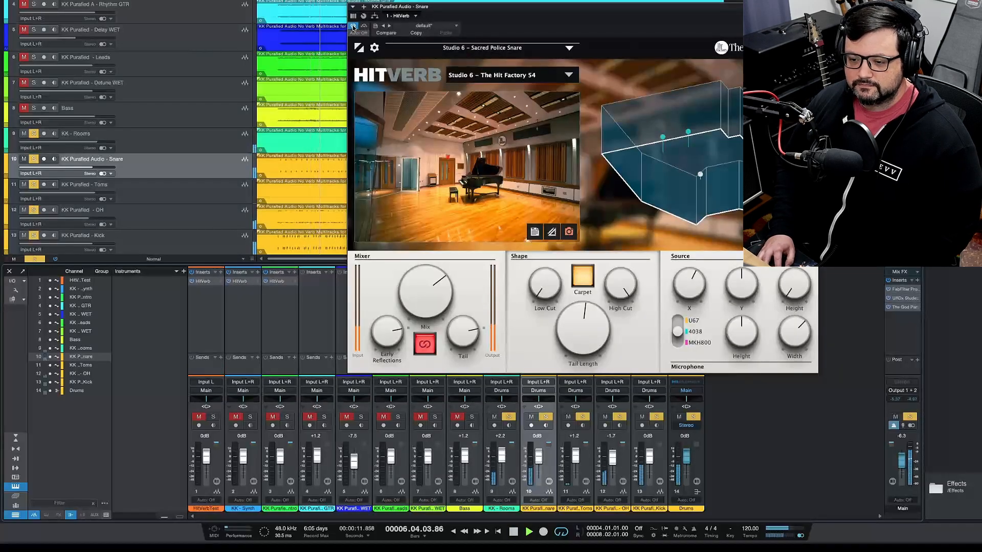
# Set the snare's HitVerb Mix to about 73%, compare with bypass against the full drums, stop playback, and rebalance the Mix
pyautogui.moveTo(585, 7); pyautogui.dragTo(618, 28)
pyautogui.moveTo(457, 315)
pyautogui.mouseDown()
pyautogui.moveTo(458, 288)
pyautogui.moveTo(434, 418)
pyautogui.moveTo(456, 321)
pyautogui.mouseUp()
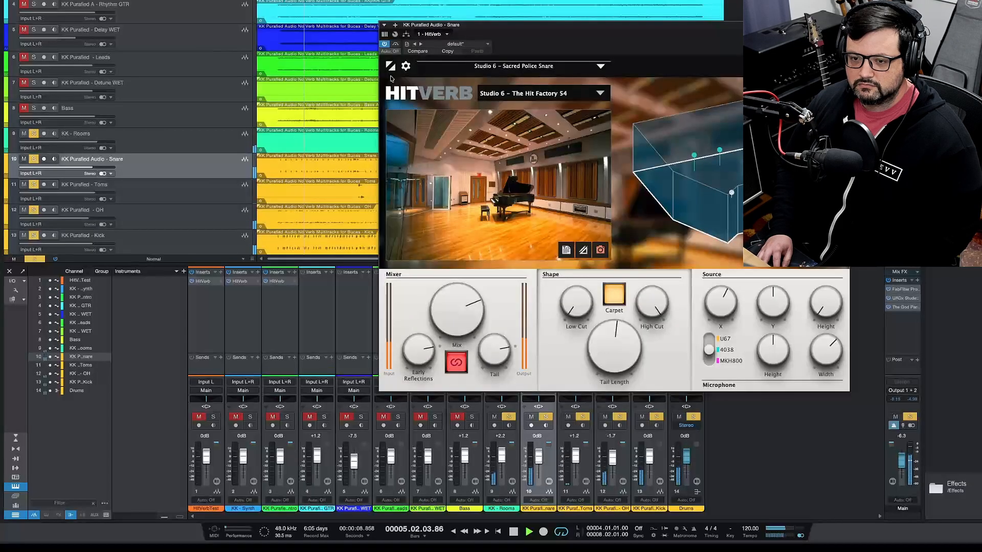
pyautogui.click(385, 45)
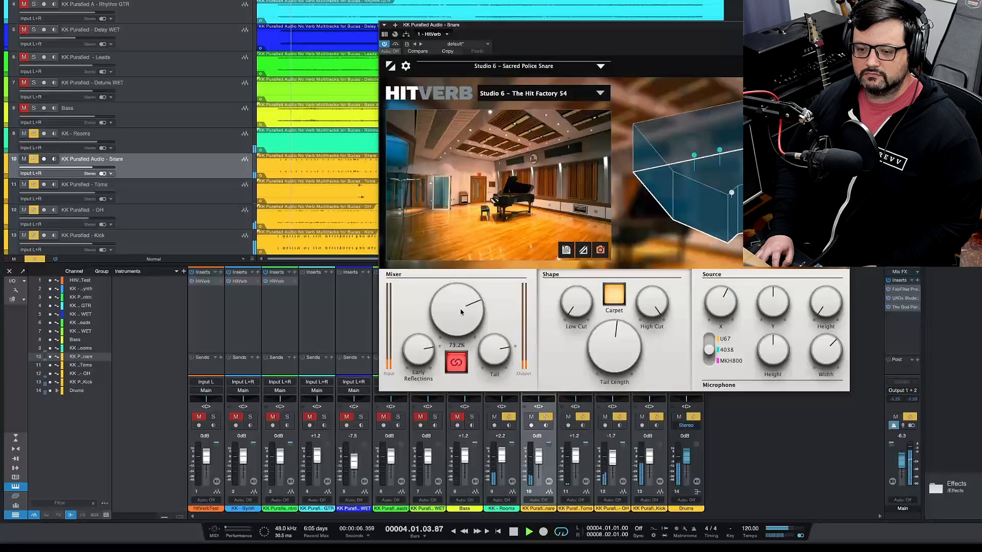
pyautogui.moveTo(461, 311); pyautogui.dragTo(458, 315)
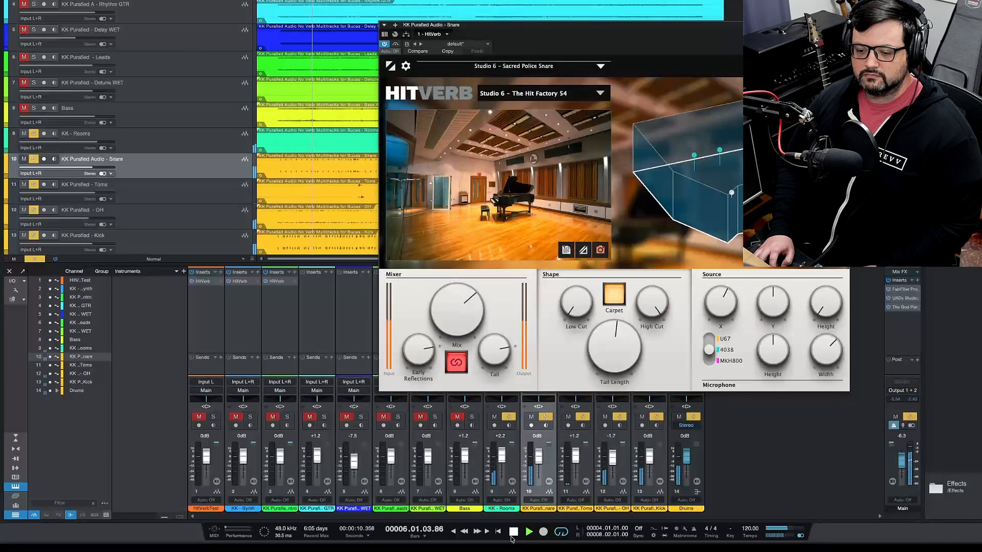
pyautogui.click(513, 535)
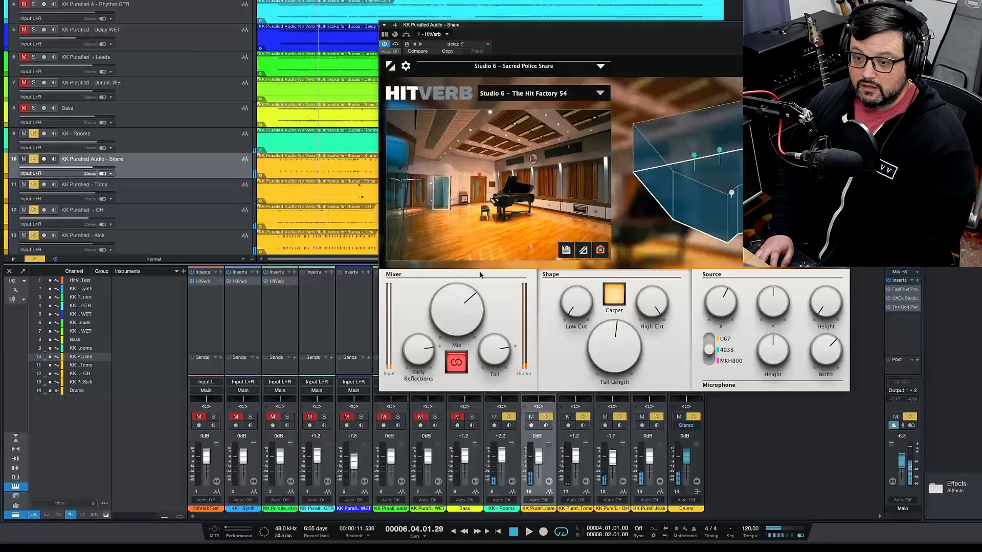
pyautogui.moveTo(462, 306); pyautogui.dragTo(462, 303)
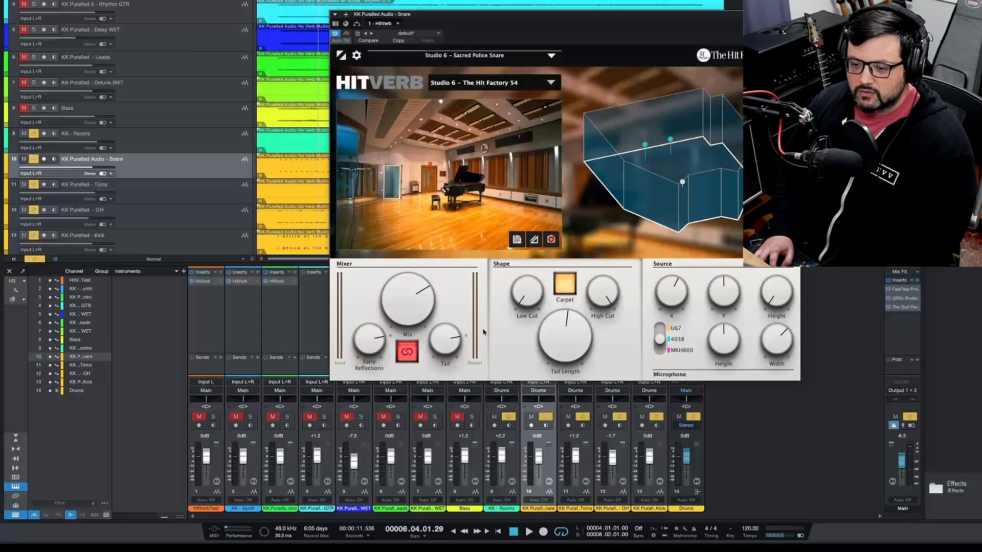
# During drum playback, load the Studio 7 – Snare Room preset on the snare's HitVerb, lower its Mix and compare against bypass
pyautogui.click(530, 532)
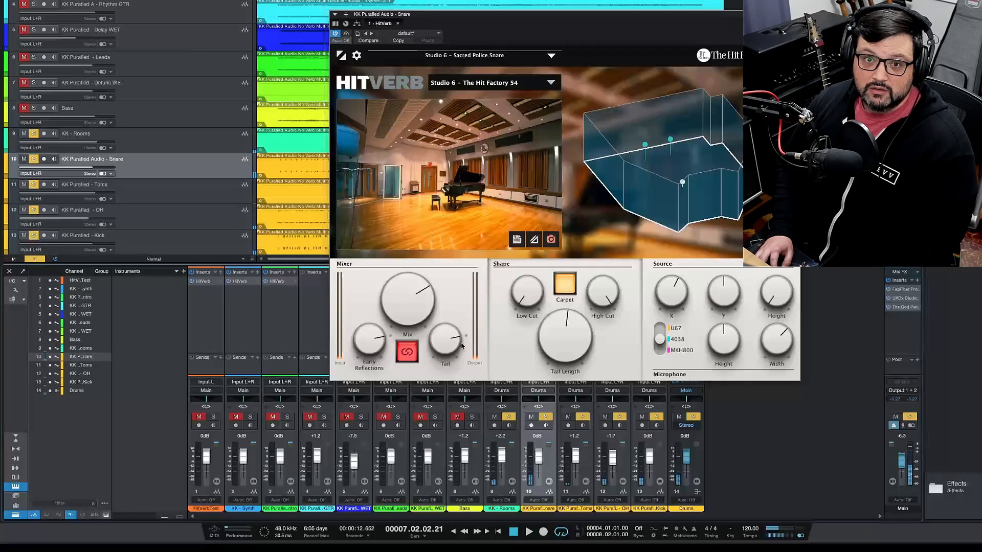
pyautogui.press('space')
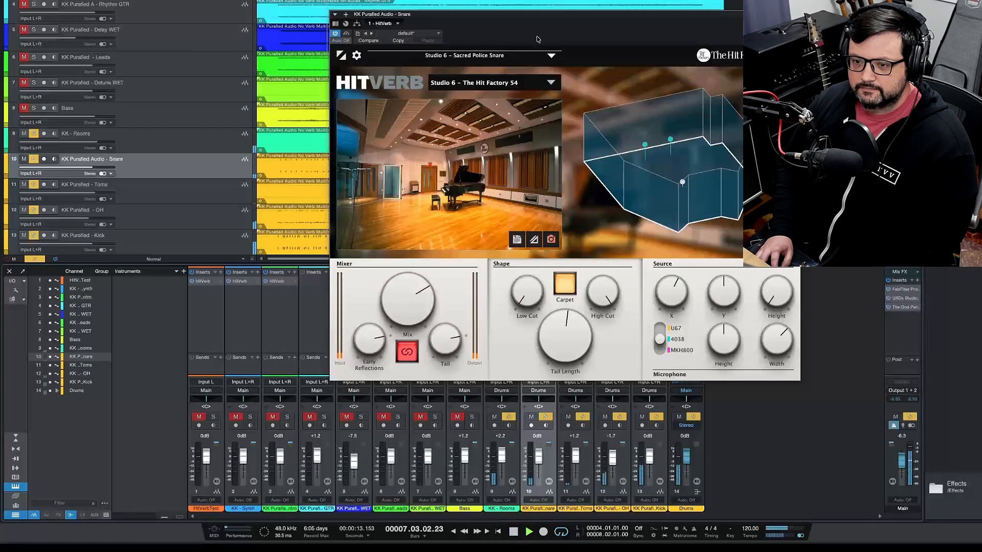
pyautogui.click(551, 56)
pyautogui.click(571, 51)
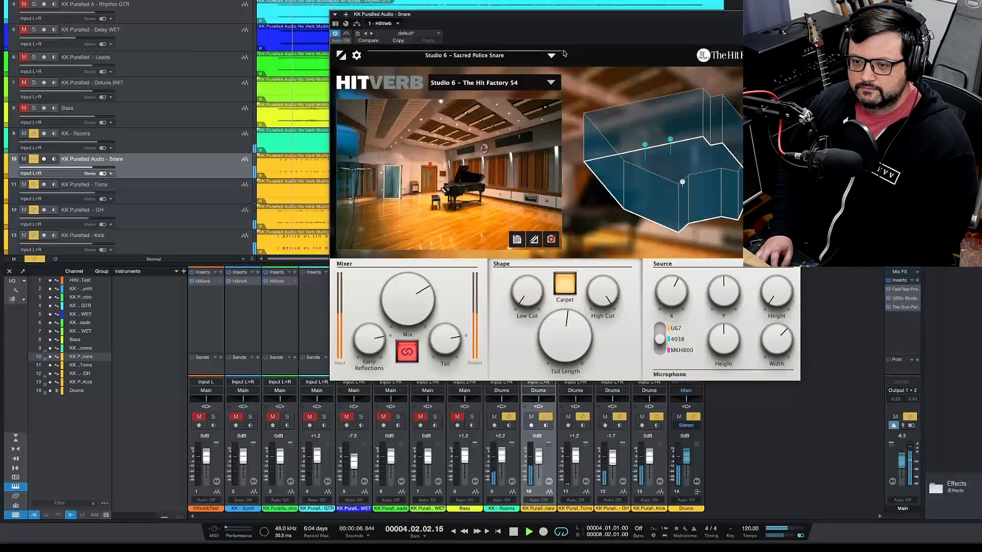
pyautogui.click(551, 56)
pyautogui.moveTo(497, 108)
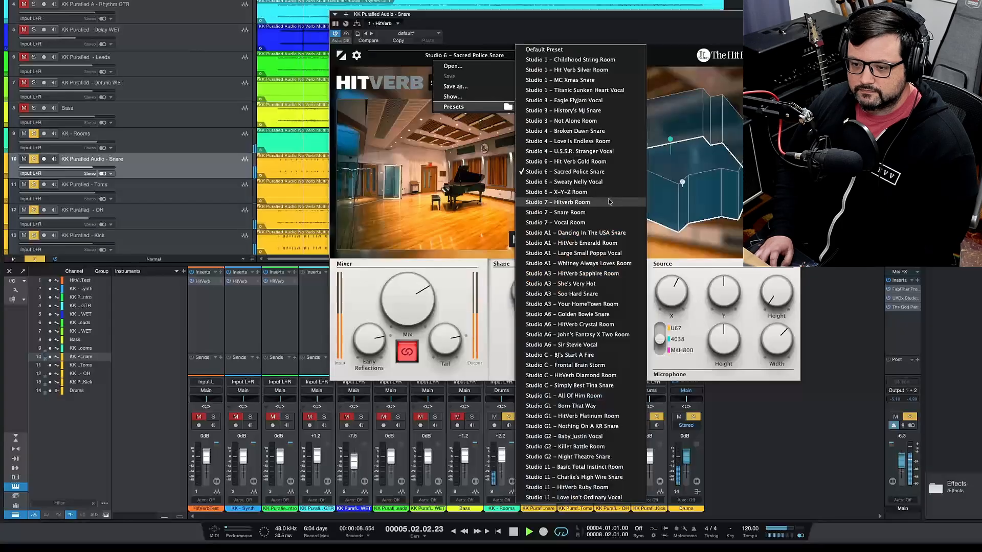
pyautogui.click(593, 212)
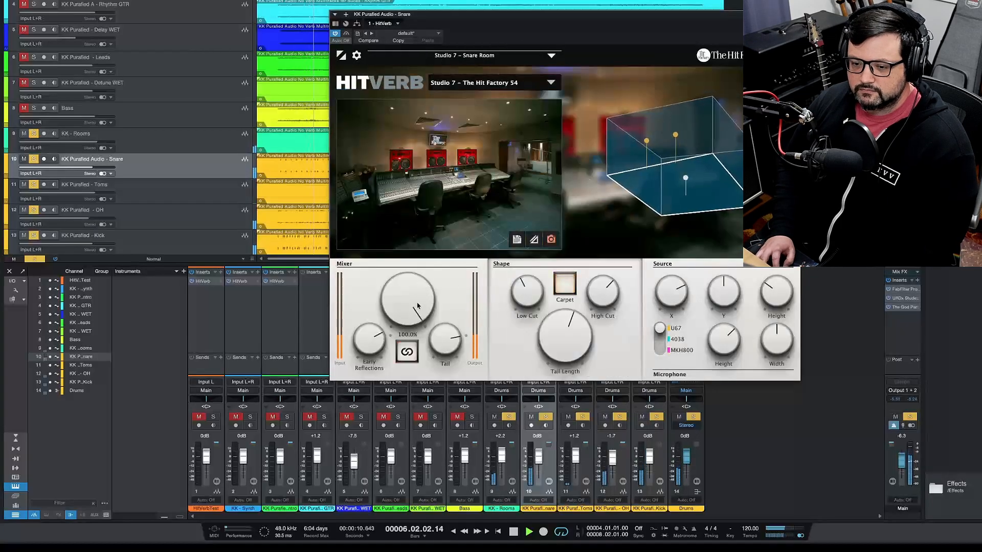
pyautogui.moveTo(416, 306)
pyautogui.mouseDown()
pyautogui.moveTo(395, 319)
pyautogui.moveTo(406, 313)
pyautogui.mouseUp()
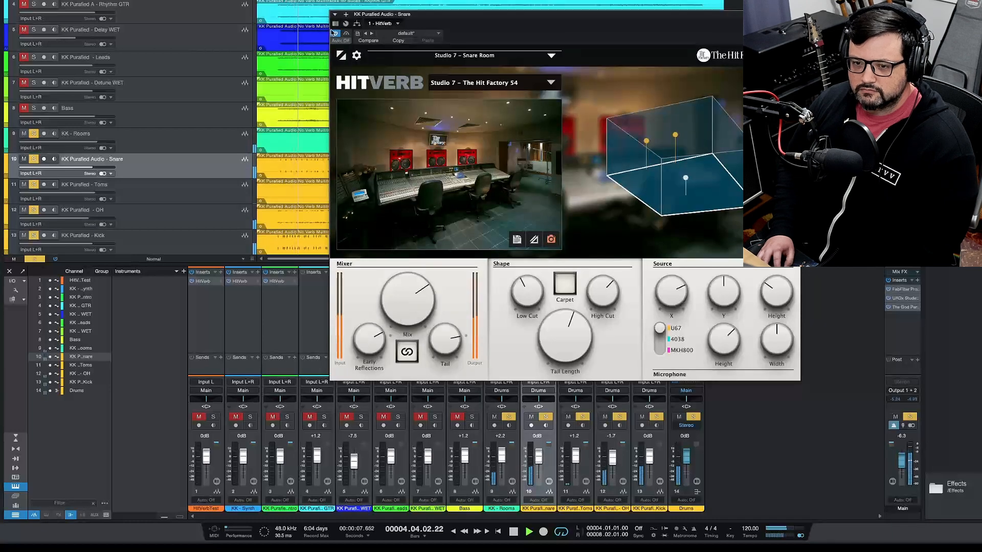
pyautogui.click(336, 34)
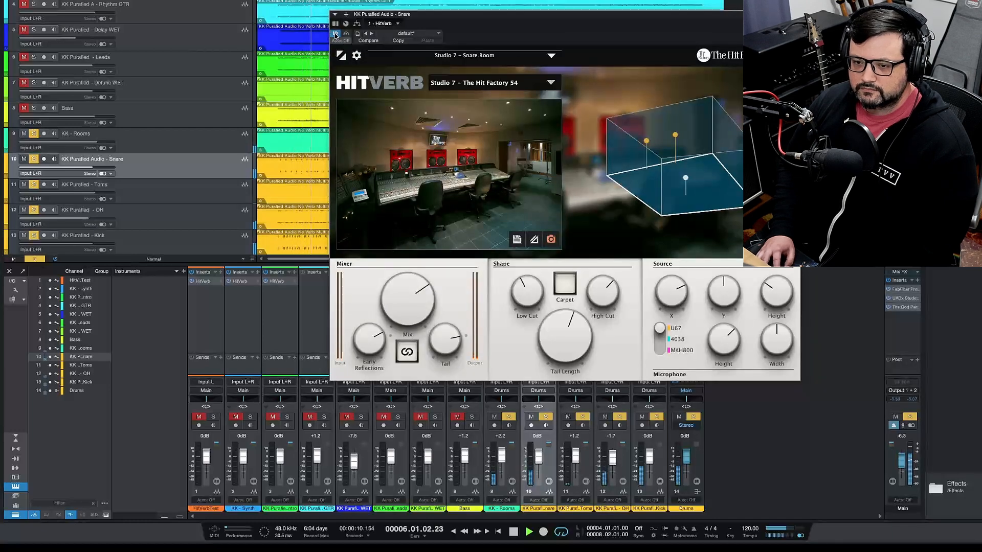
# Load the Studio G2 – Night Theatre Snare preset on the snare's HitVerb and reduce its Mix below 100%
pyautogui.click(551, 55)
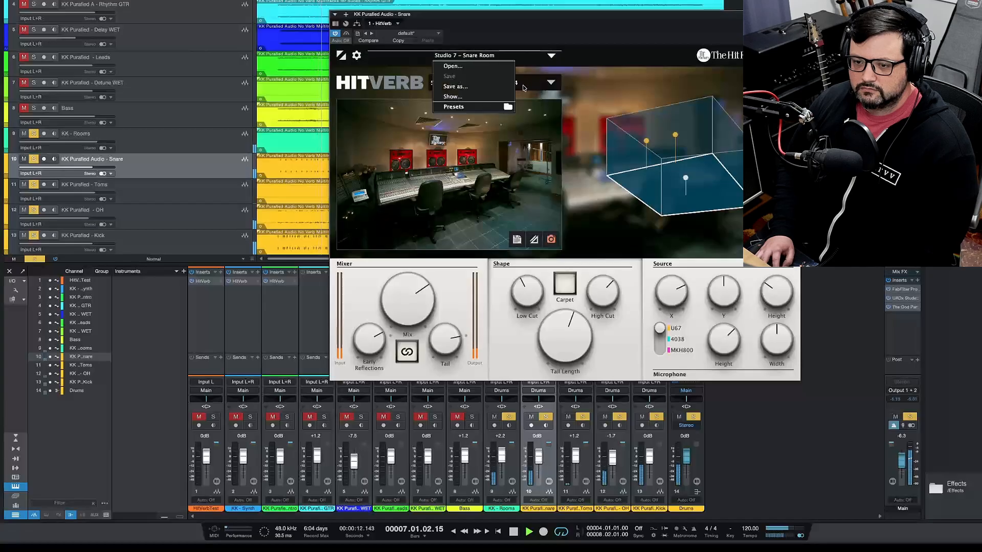
pyautogui.moveTo(491, 106)
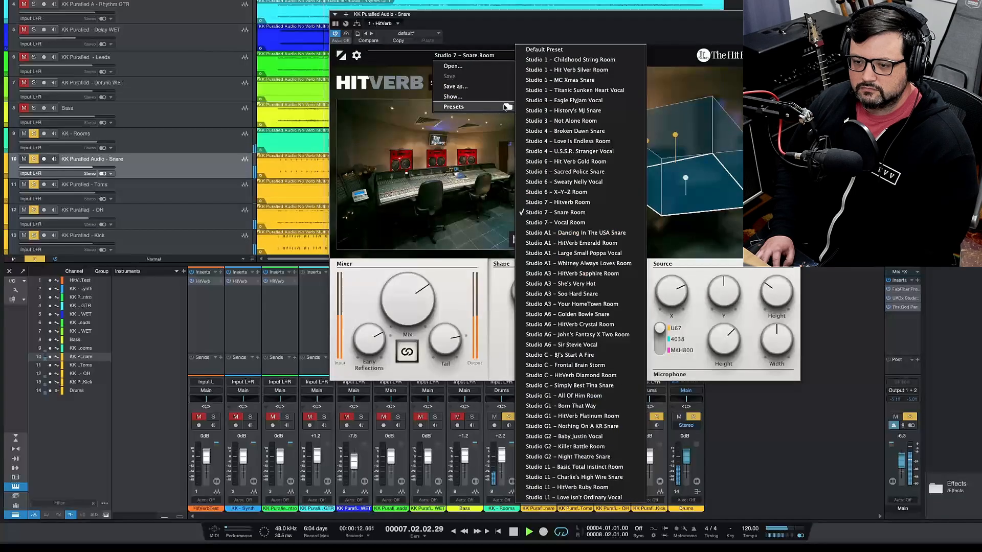
pyautogui.click(617, 457)
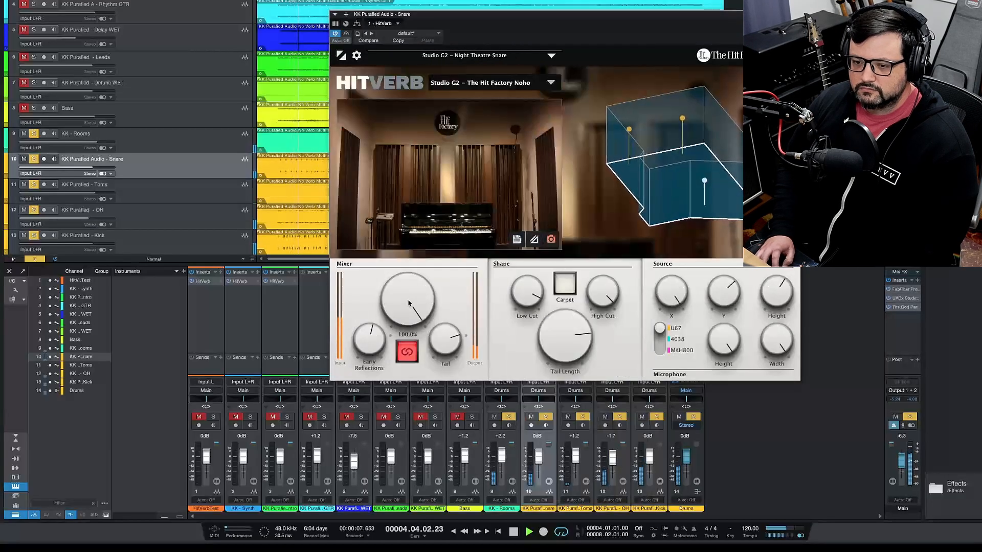
pyautogui.moveTo(400, 299); pyautogui.dragTo(391, 321)
# Shorten the Tail Length of the Night Theatre Snare reverb and rebalance its linked Early Reflections and Tail levels
pyautogui.moveTo(566, 354)
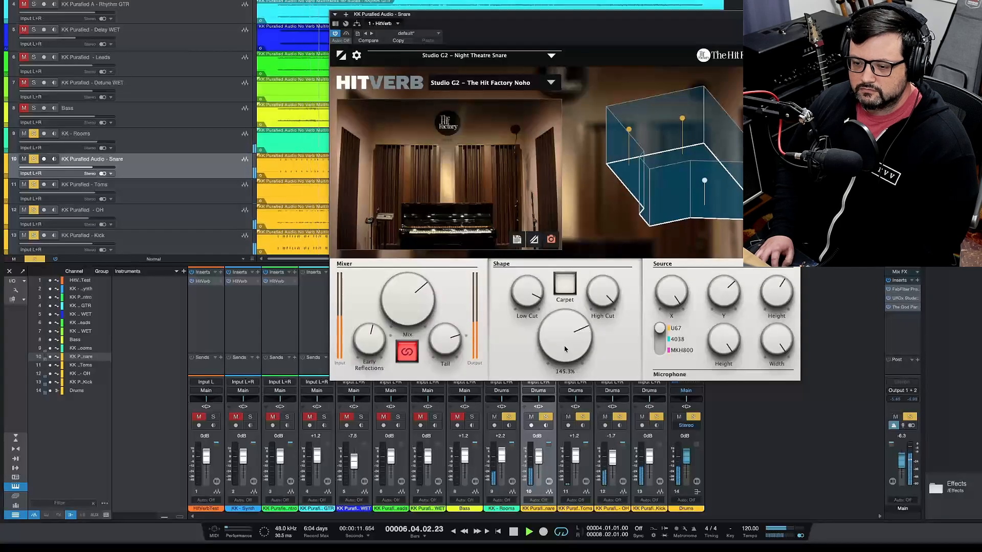
pyautogui.moveTo(565, 349); pyautogui.dragTo(573, 323)
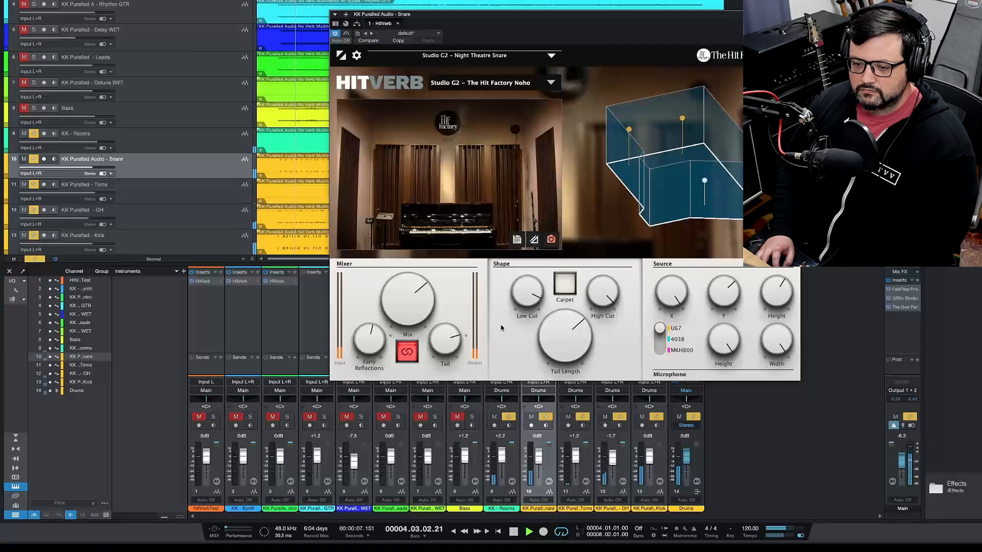
pyautogui.moveTo(442, 347)
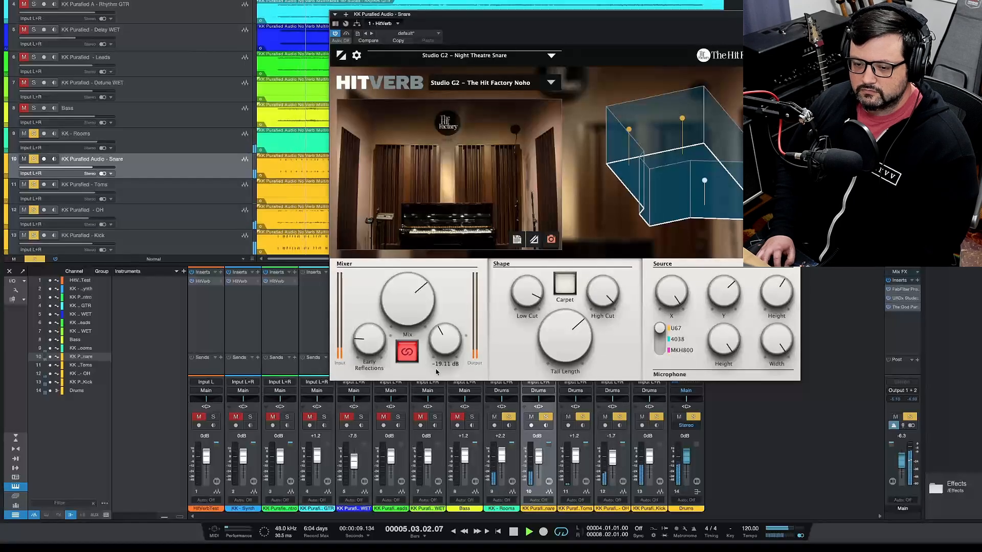
pyautogui.moveTo(437, 373); pyautogui.dragTo(452, 347)
# Audition the Studio 7 – Hitverb Room preset on the snare's HitVerb
pyautogui.click(460, 56)
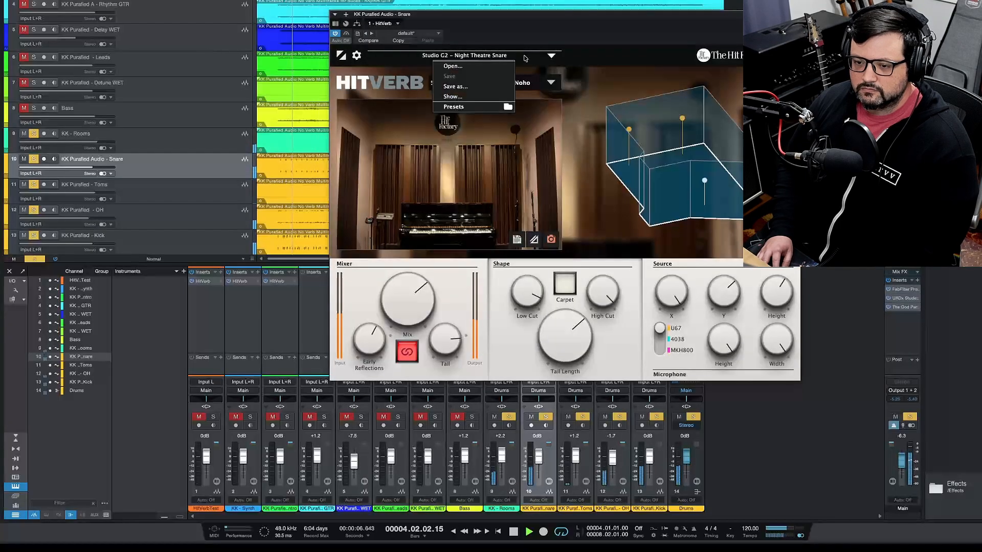
pyautogui.moveTo(496, 110)
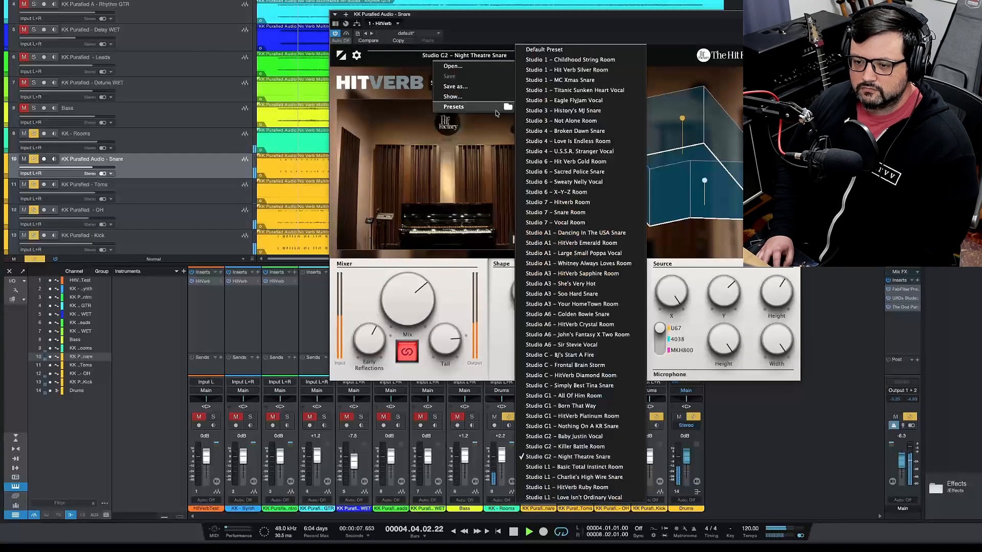
pyautogui.click(612, 204)
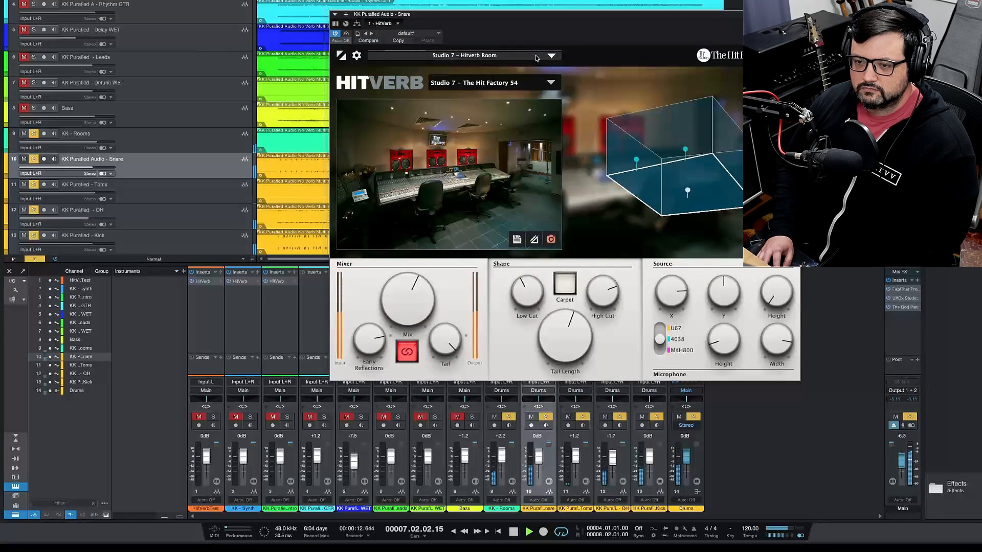
# Load the Studio A1 – Dancing In The USA Snare preset, lower its Mix and lengthen its Tail Length
pyautogui.click(507, 55)
pyautogui.moveTo(500, 106)
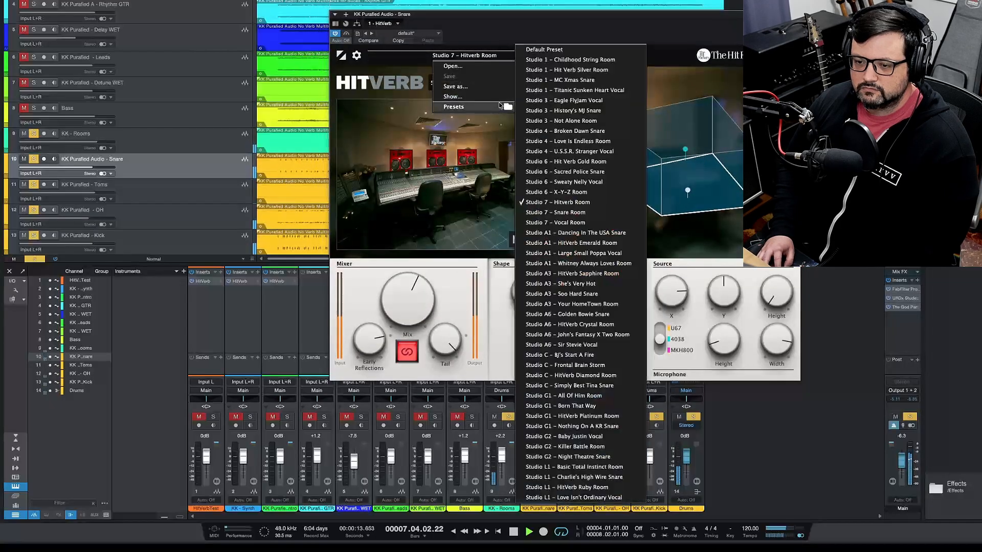
pyautogui.click(620, 234)
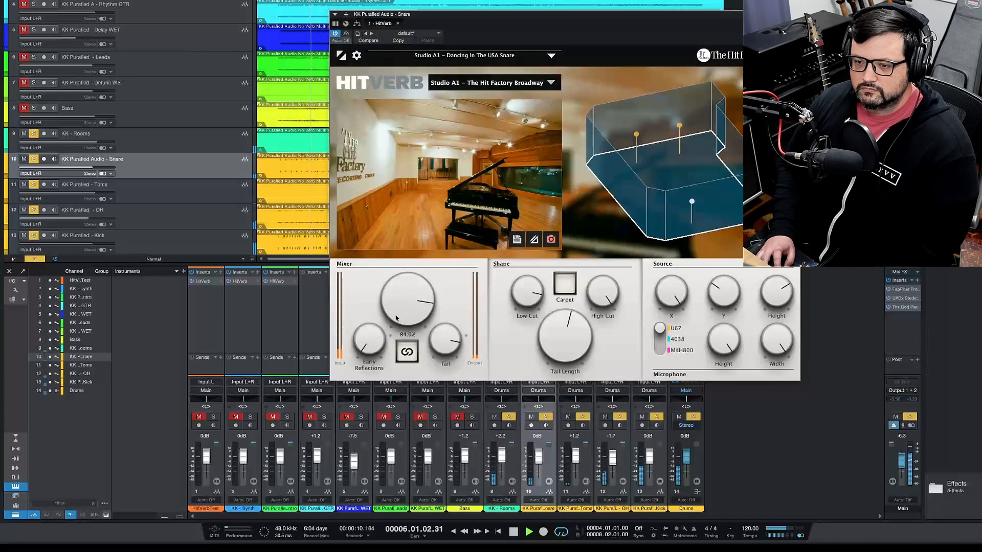
pyautogui.moveTo(402, 306); pyautogui.dragTo(391, 328)
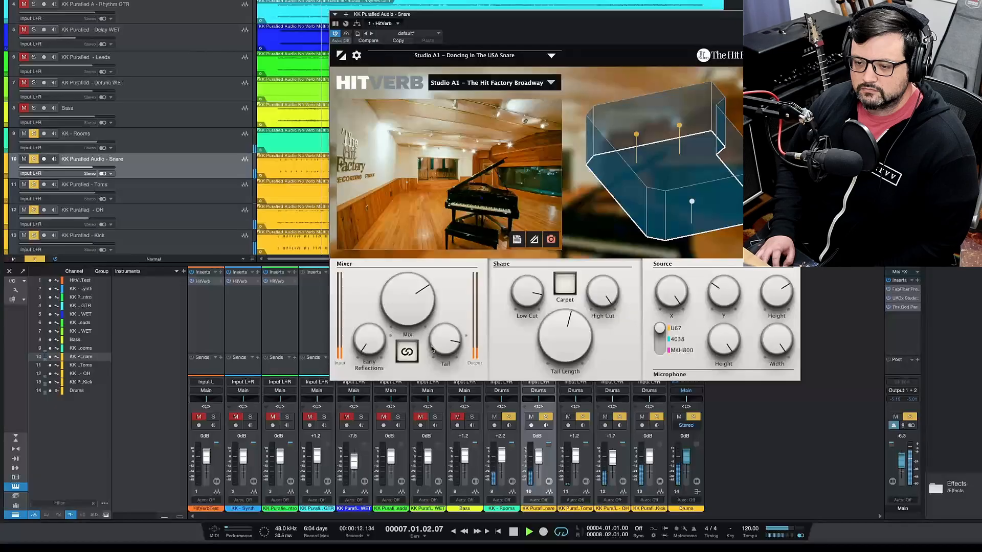
pyautogui.moveTo(562, 344); pyautogui.dragTo(563, 322)
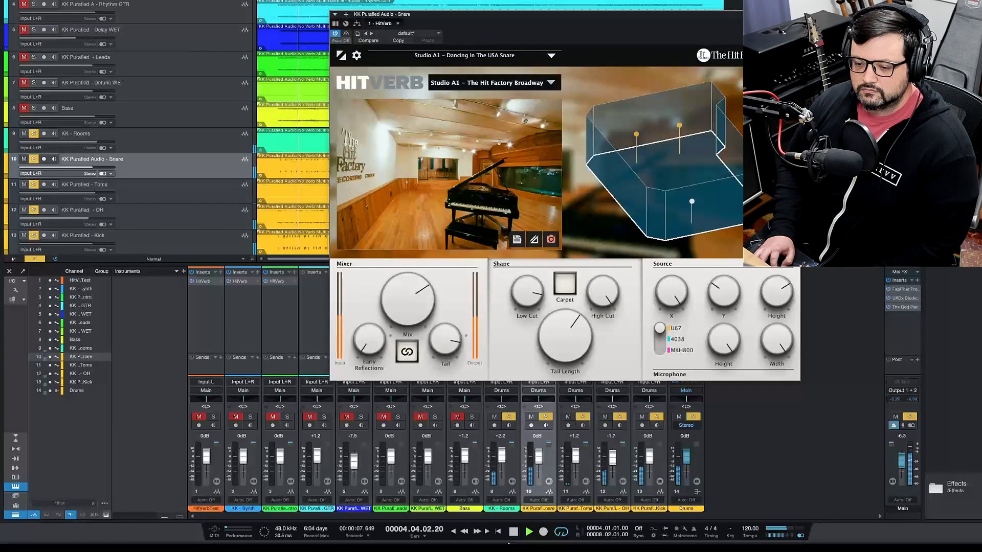
# Stop playback and display the written notes on the Studio A1 – The Hit Factory Broadway room
pyautogui.click(514, 533)
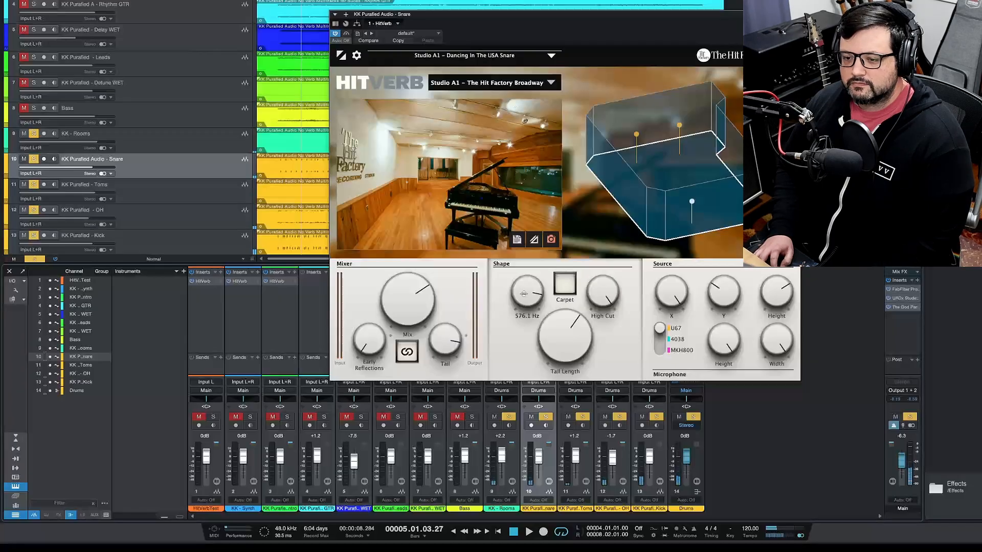
pyautogui.click(521, 243)
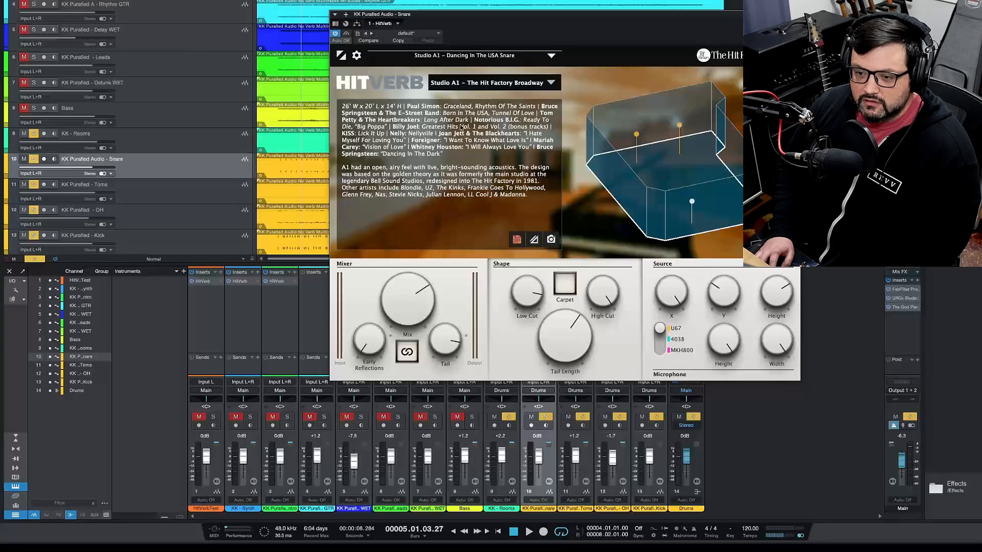
pyautogui.click(535, 239)
pyautogui.click(517, 238)
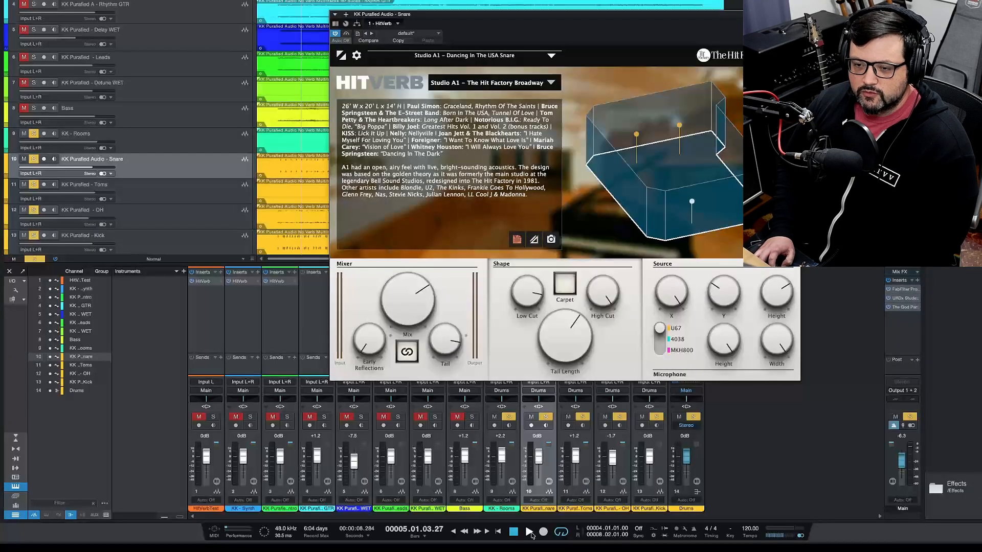
# Resume playback, load the Studio A3 – Soo Hard Snare preset with the room photo shown, and adjust its Mix
pyautogui.click(530, 532)
pyautogui.click(551, 55)
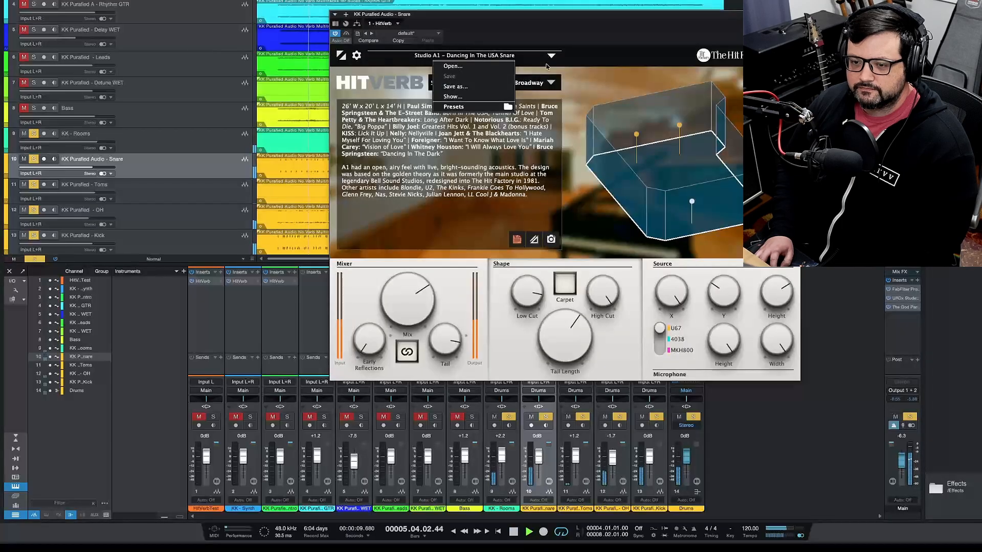
pyautogui.moveTo(491, 106)
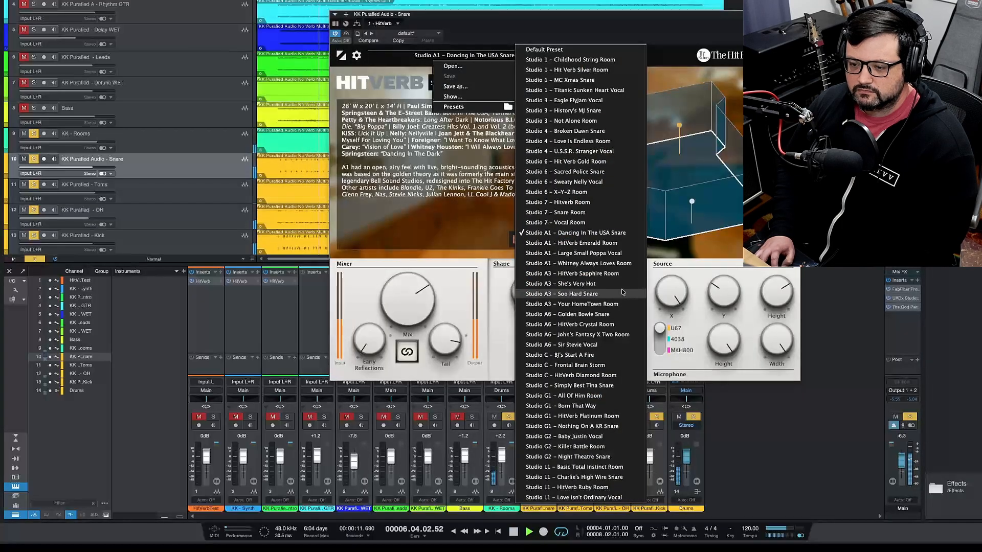
pyautogui.click(578, 293)
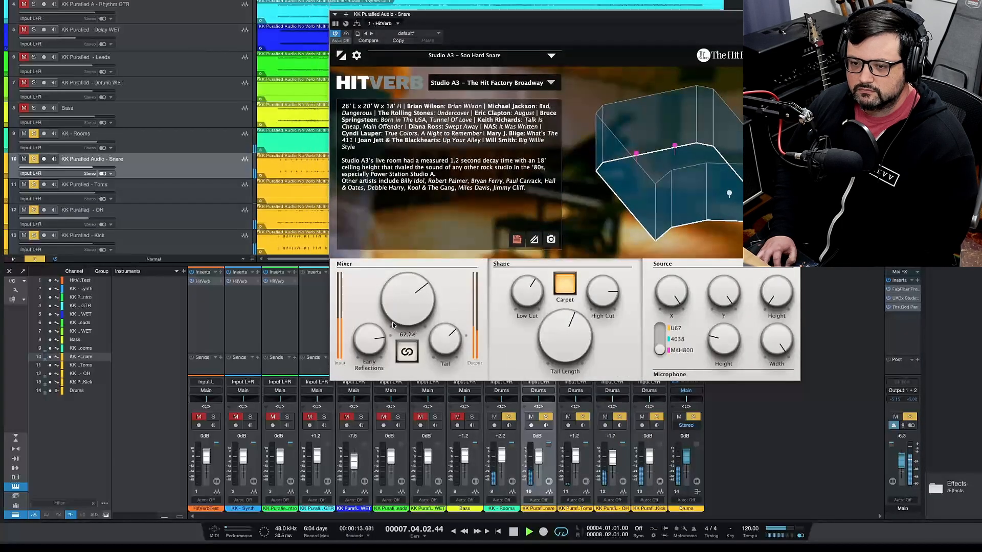
pyautogui.click(552, 240)
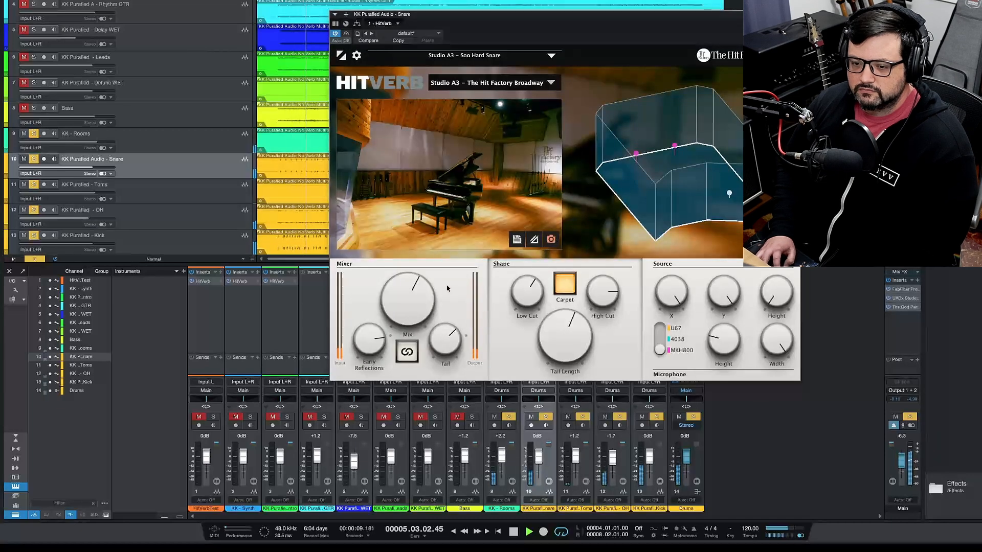
pyautogui.moveTo(440, 309); pyautogui.dragTo(472, 308)
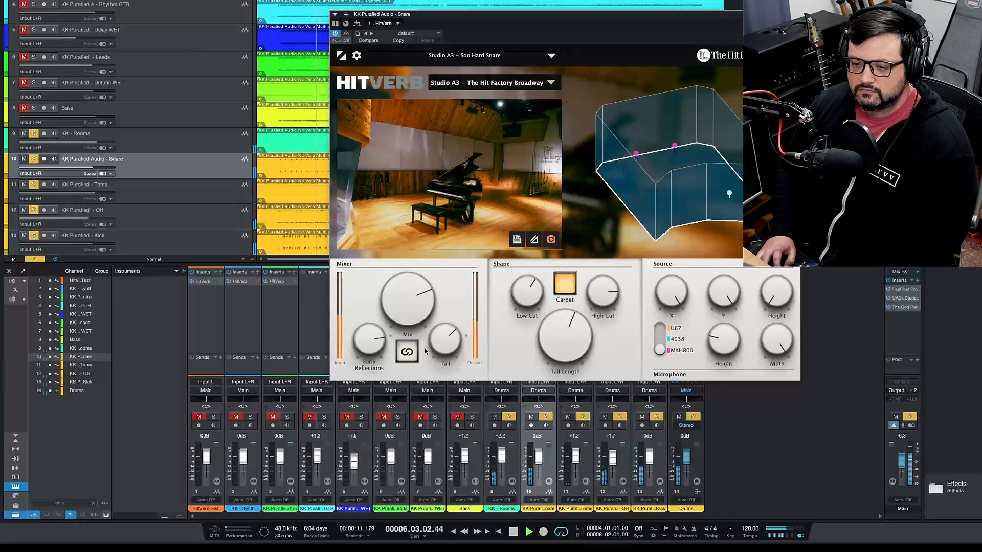
# Try the Soo Hard Snare reverb's Tail at 12 dB, bring it back down, and reduce the Early Reflections level
pyautogui.moveTo(445, 340); pyautogui.dragTo(463, 295)
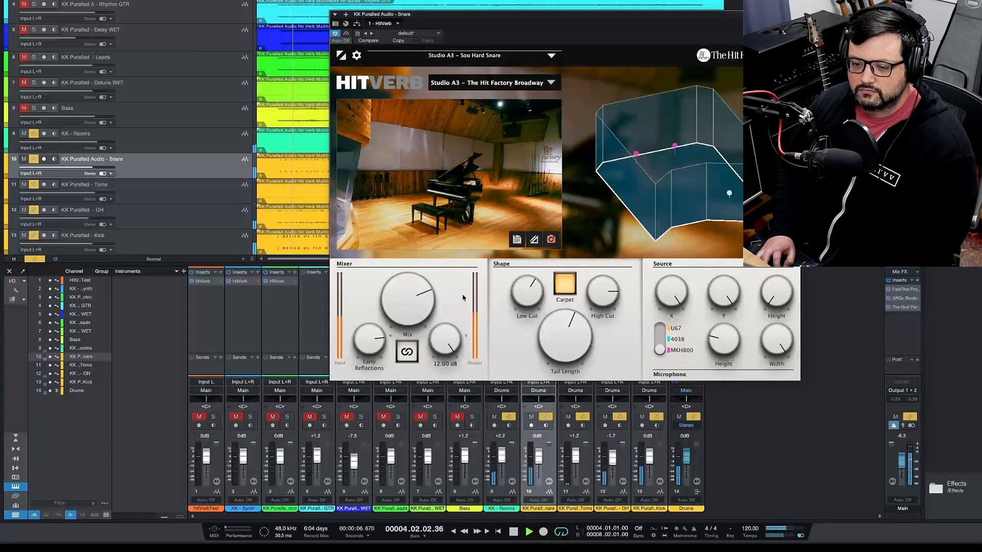
pyautogui.moveTo(450, 343); pyautogui.dragTo(443, 358)
pyautogui.moveTo(370, 347)
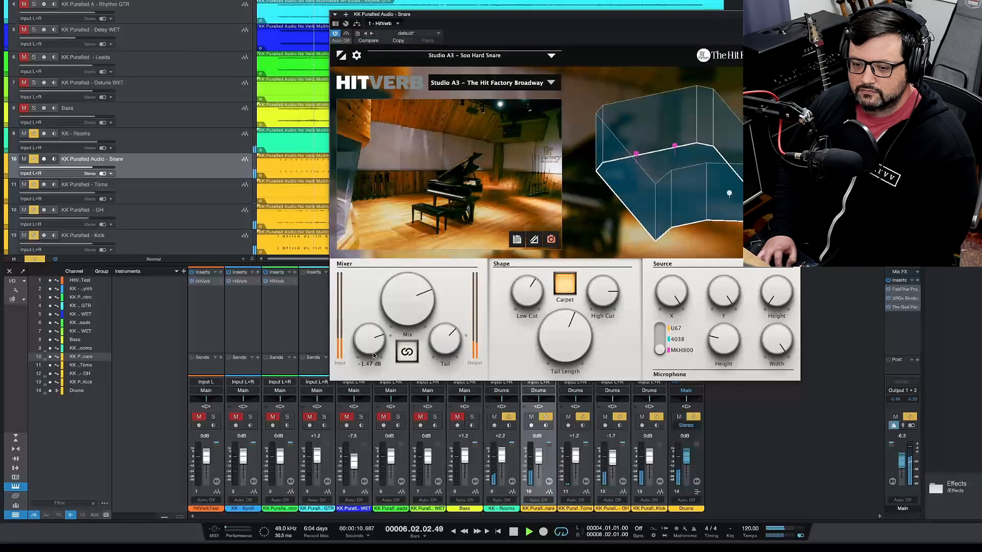
# Load the Studio G1 – Nothing On A KR Snare preset, raise its Mix and Tail Length, and bypass HitVerb to compare
pyautogui.click(551, 55)
pyautogui.moveTo(495, 107)
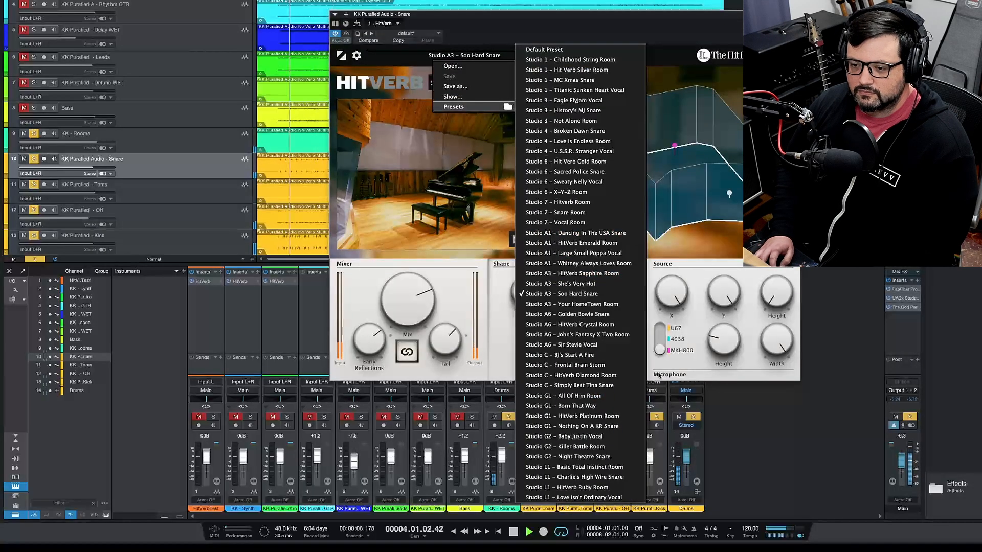
pyautogui.click(617, 428)
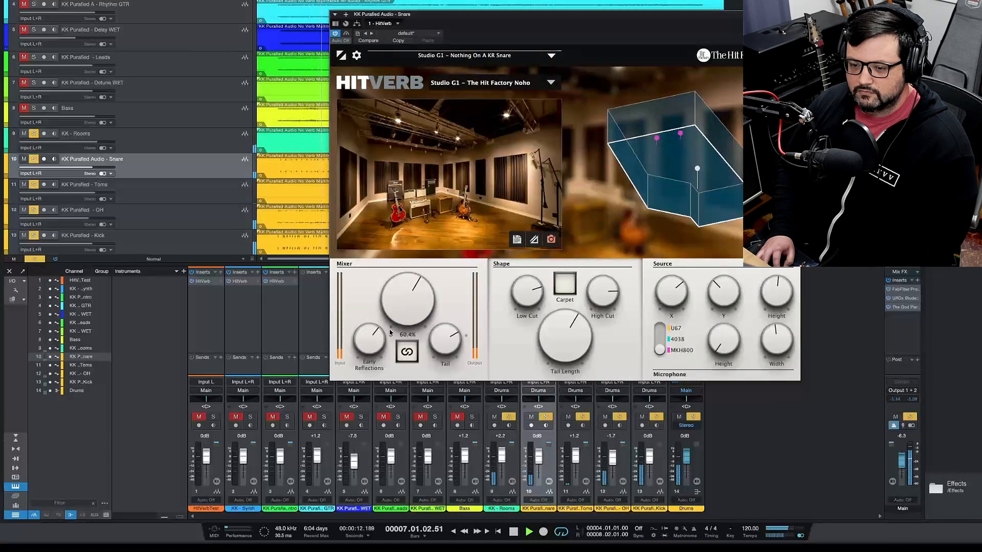
pyautogui.moveTo(403, 303); pyautogui.dragTo(396, 321)
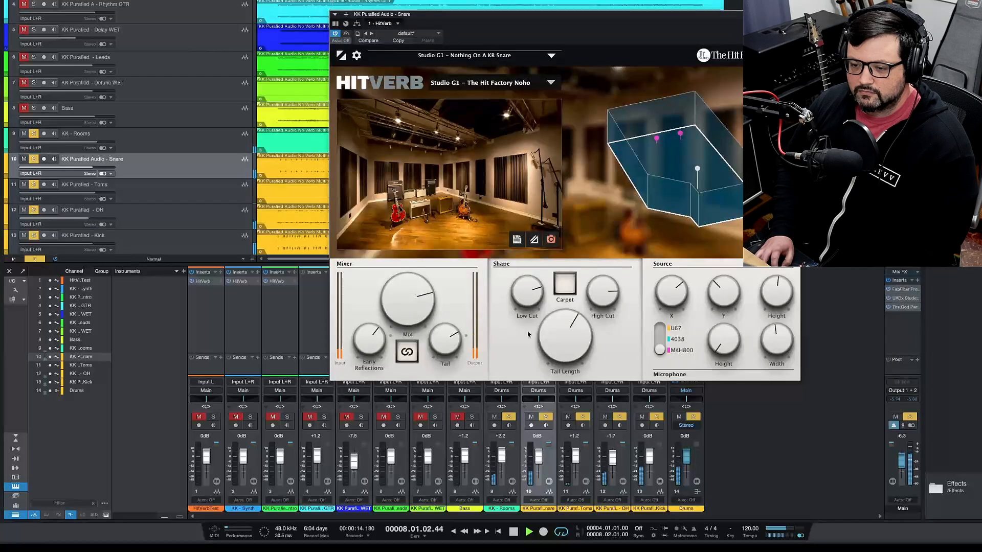
pyautogui.moveTo(539, 341)
pyautogui.mouseDown()
pyautogui.moveTo(533, 360)
pyautogui.moveTo(552, 339)
pyautogui.mouseUp()
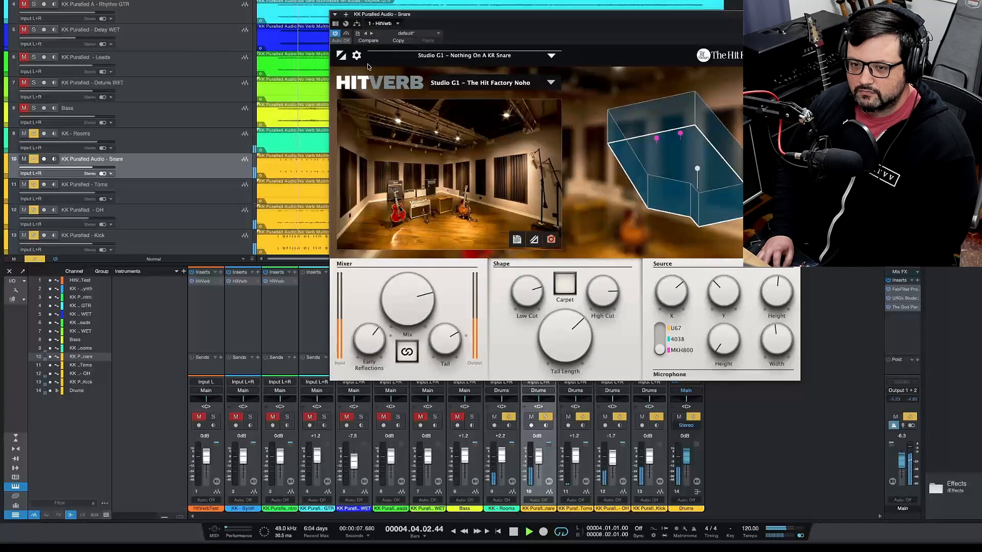
pyautogui.click(336, 34)
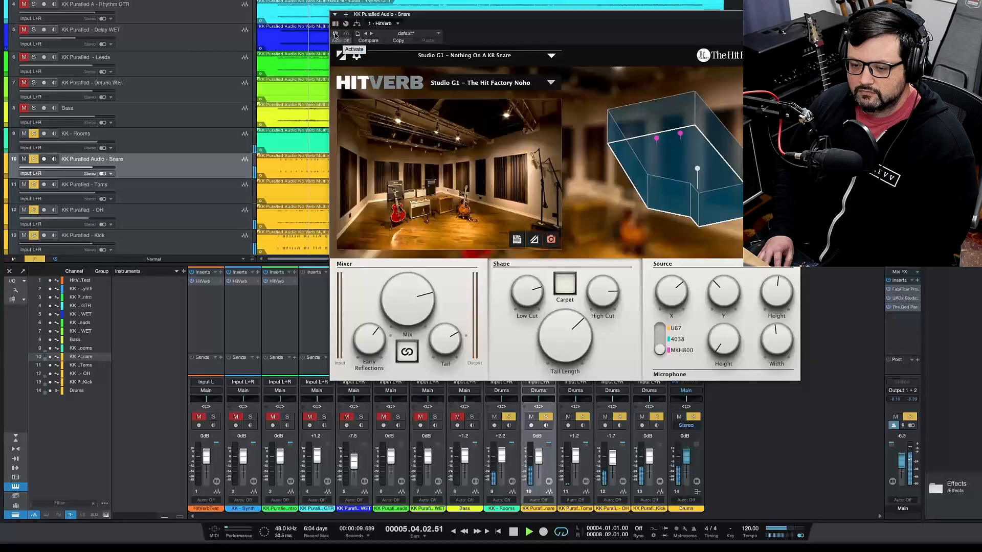
# Reactivate HitVerb on the snare, stop playback, and load the Studio 1 – MC Xmas Snare preset
pyautogui.click(336, 34)
pyautogui.press('space')
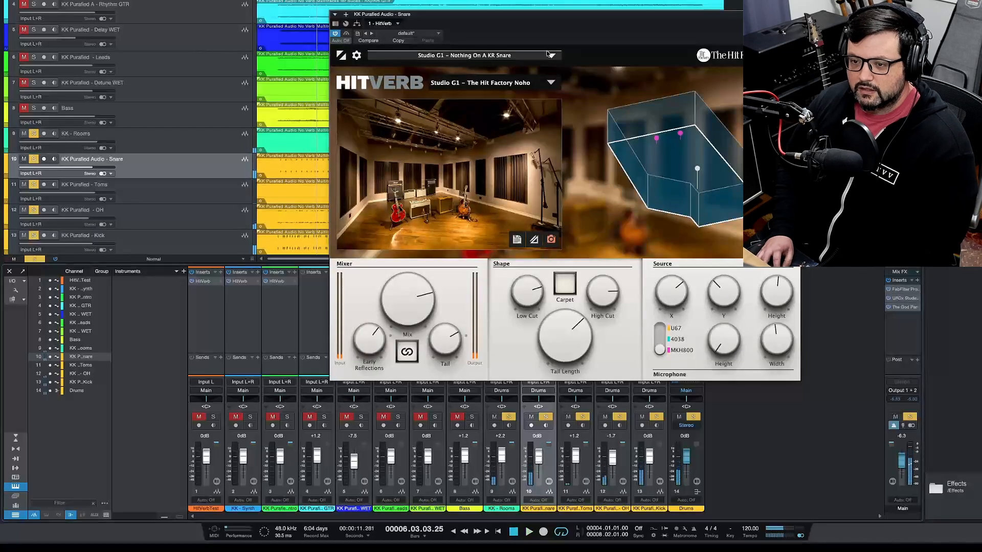
pyautogui.click(552, 55)
pyautogui.moveTo(501, 106)
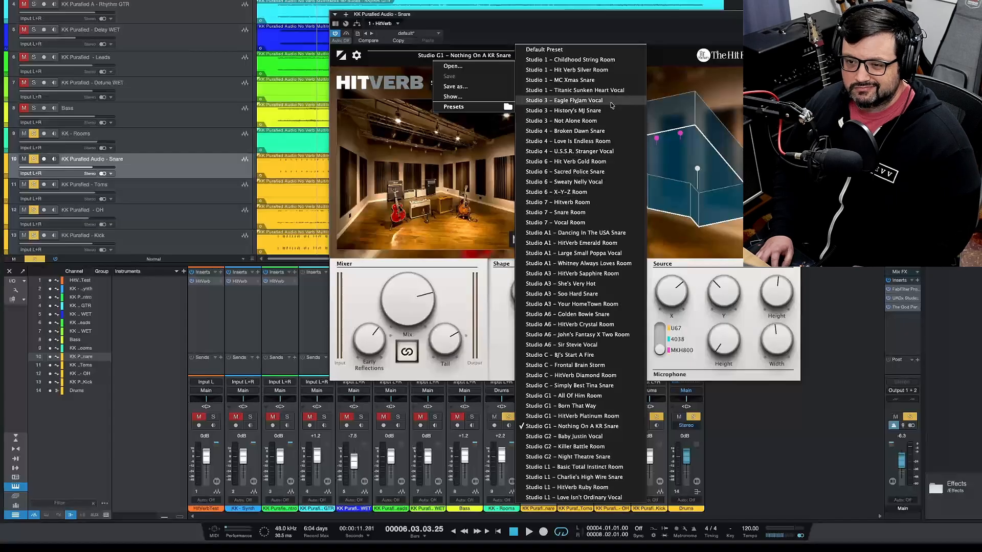
pyautogui.click(583, 81)
# View the Studio 1 room's floor plan, written notes and photo, and lower the snare reverb's Mix from 100%
pyautogui.click(535, 240)
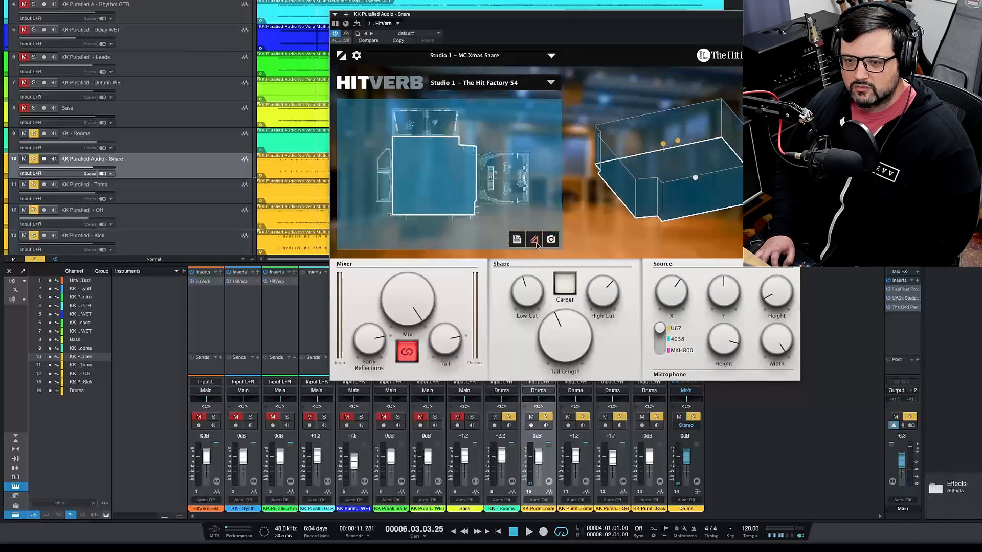
pyautogui.click(517, 240)
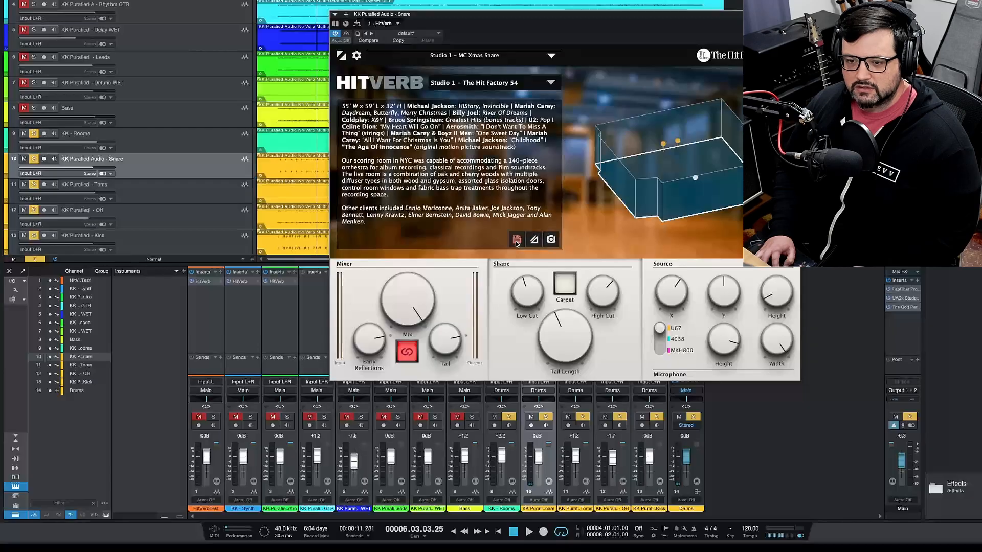
pyautogui.click(551, 240)
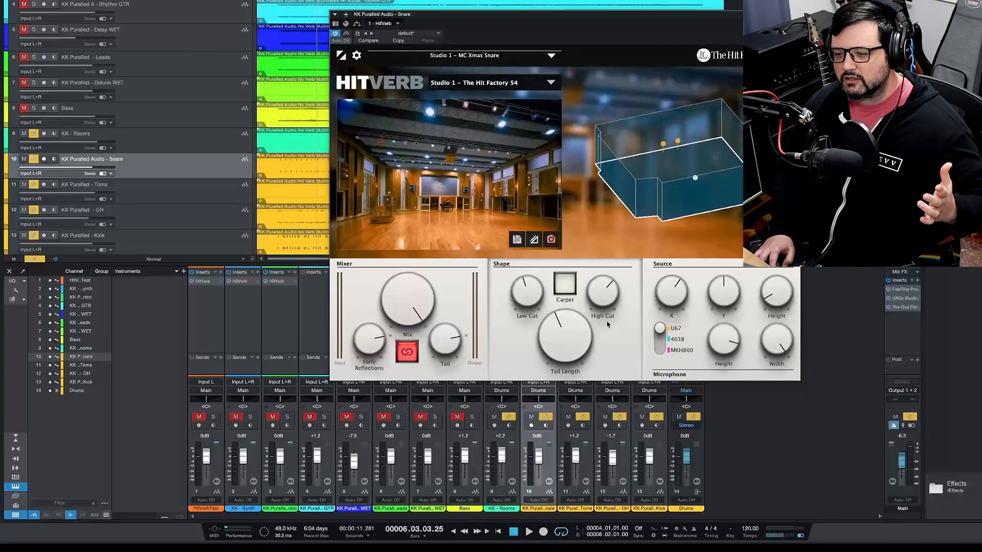
pyautogui.moveTo(405, 312)
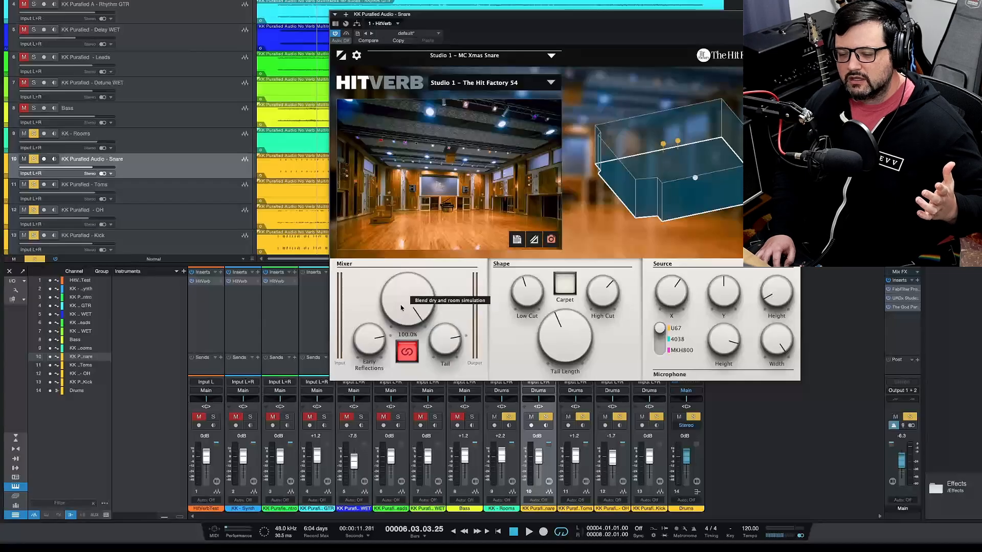
pyautogui.moveTo(401, 312); pyautogui.dragTo(390, 335)
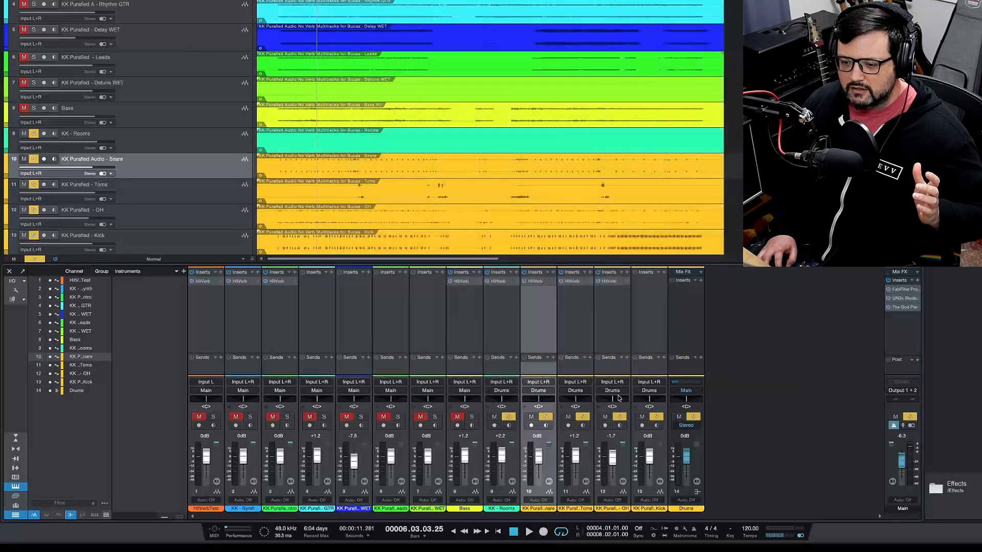
# Solo the Rooms track instead of the whole Drums bus and play it with its HitVerb window open beside the mixer
pyautogui.click(694, 418)
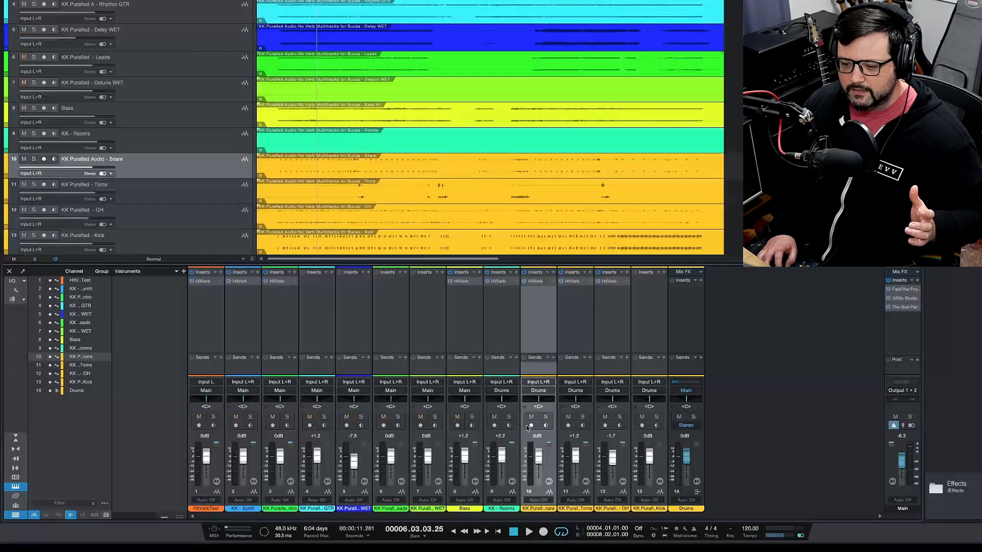
pyautogui.click(508, 418)
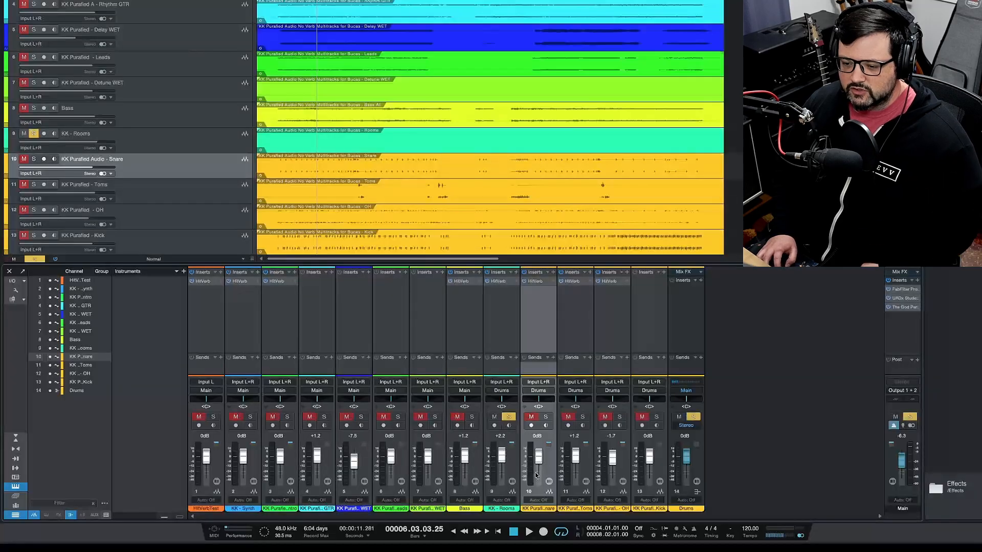
pyautogui.click(499, 281)
pyautogui.press('space')
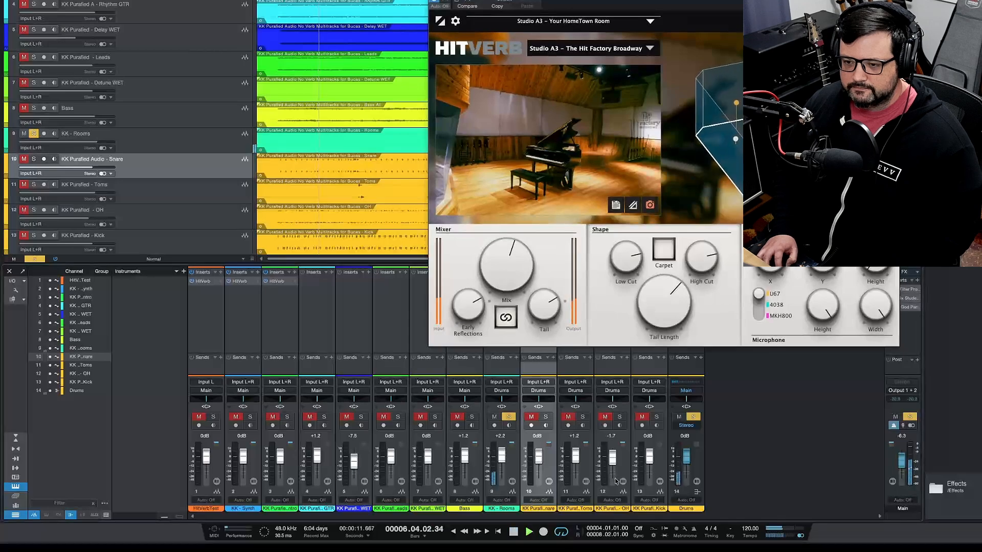
pyautogui.moveTo(689, 0); pyautogui.dragTo(618, 38)
# Try the Rooms reverb's Mix at 100%, bring it partly back down, and raise the Tail Length to about 141.6%
pyautogui.moveTo(431, 321)
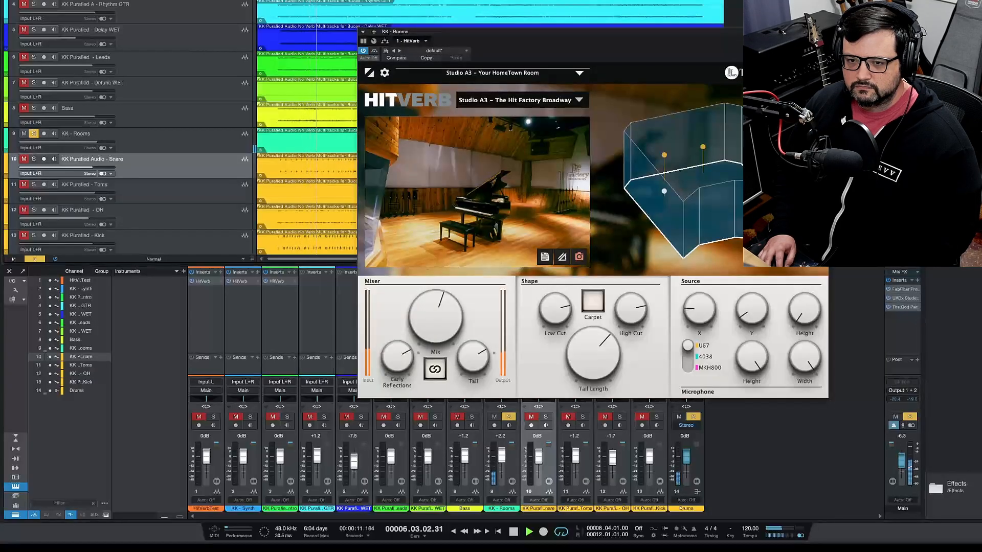
pyautogui.moveTo(434, 329); pyautogui.dragTo(442, 246)
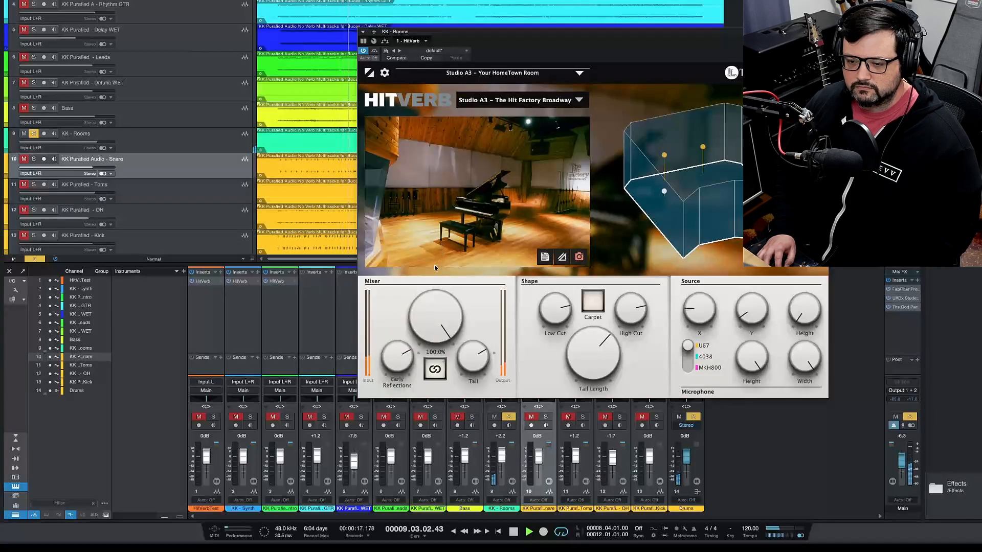
pyautogui.moveTo(434, 267); pyautogui.dragTo(431, 313)
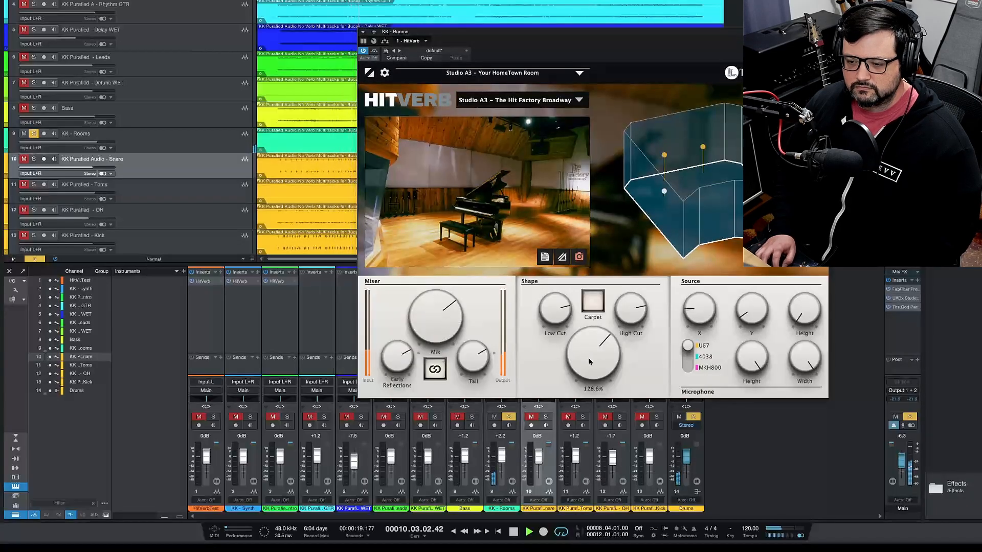
pyautogui.moveTo(590, 362)
pyautogui.mouseDown()
pyautogui.moveTo(598, 338)
pyautogui.moveTo(562, 426)
pyautogui.moveTo(596, 343)
pyautogui.moveTo(596, 356)
pyautogui.mouseUp()
# Turn on Carpet for the Rooms reverb and sweep its Low Cut down and back up
pyautogui.click(596, 304)
pyautogui.click(595, 304)
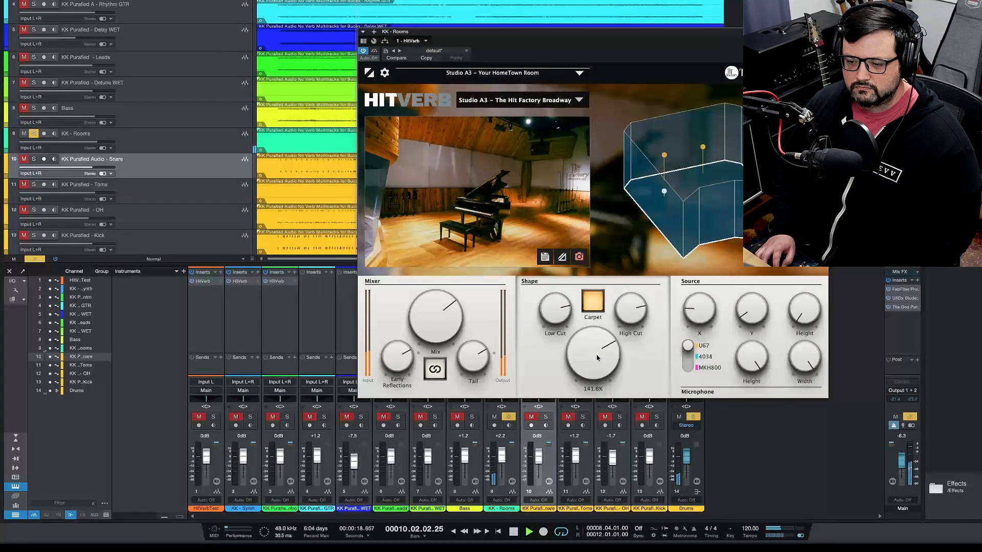
pyautogui.moveTo(556, 312); pyautogui.dragTo(543, 376)
pyautogui.moveTo(529, 420); pyautogui.dragTo(546, 322)
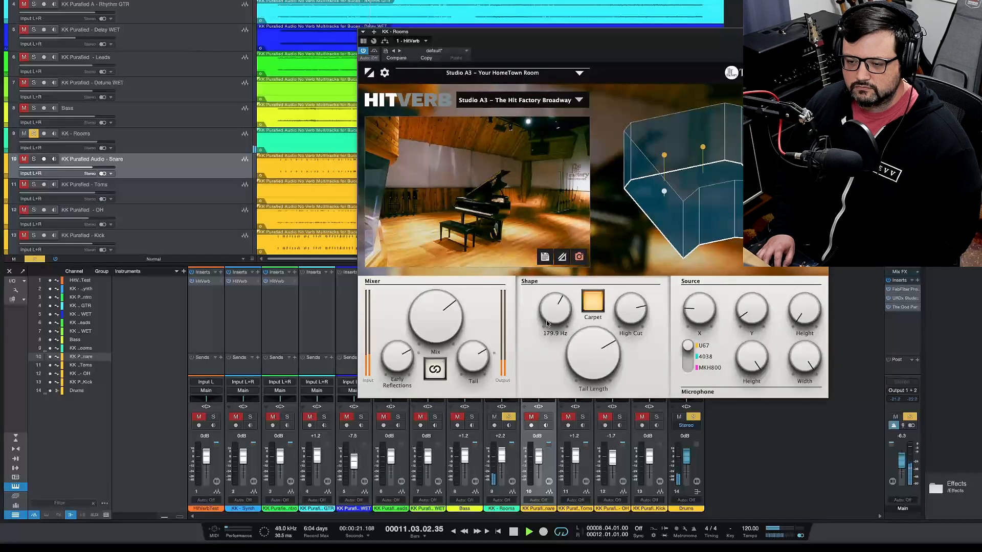
# Audition the MKH800 and U67 microphones, settle on the 4038, and stop playback
pyautogui.click(688, 366)
pyautogui.click(691, 349)
pyautogui.click(689, 357)
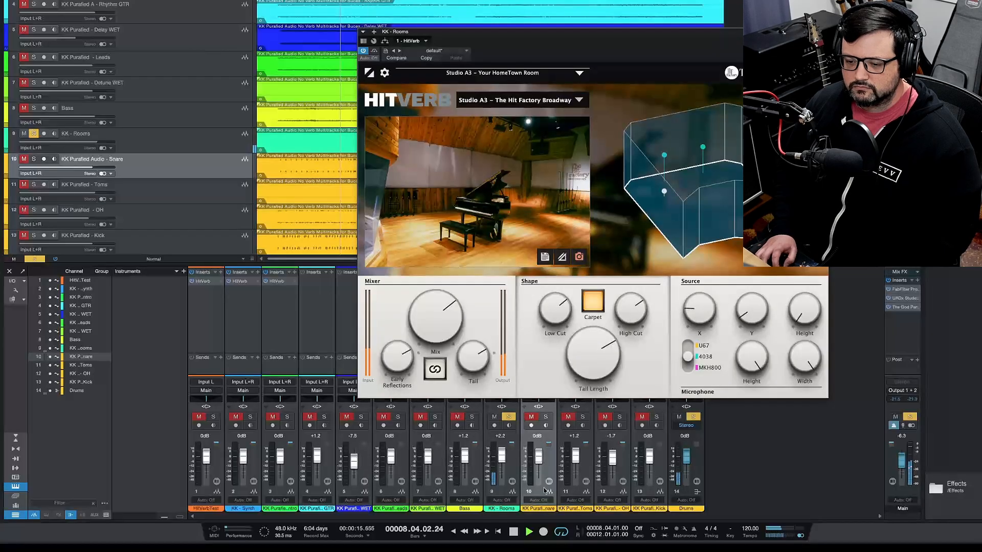
pyautogui.click(513, 532)
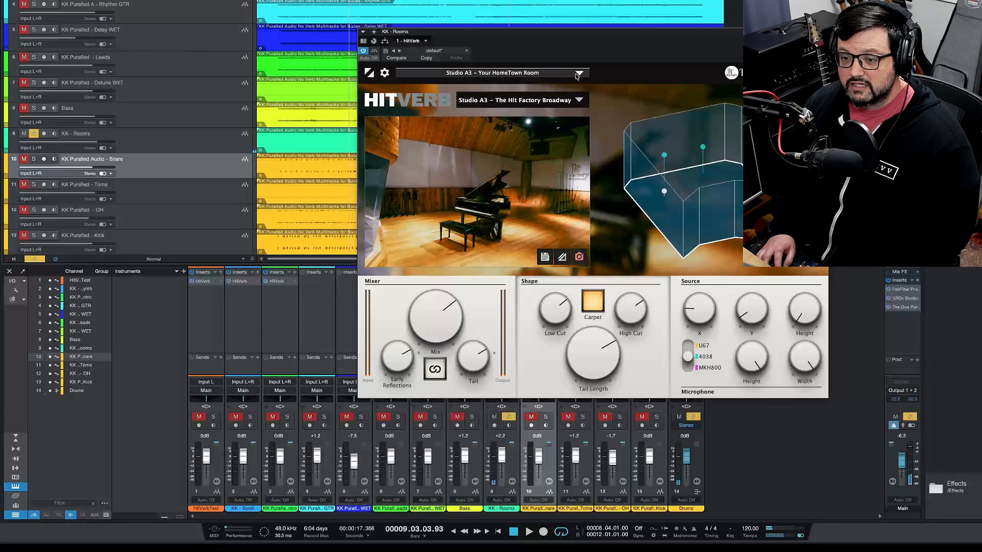
pyautogui.click(577, 76)
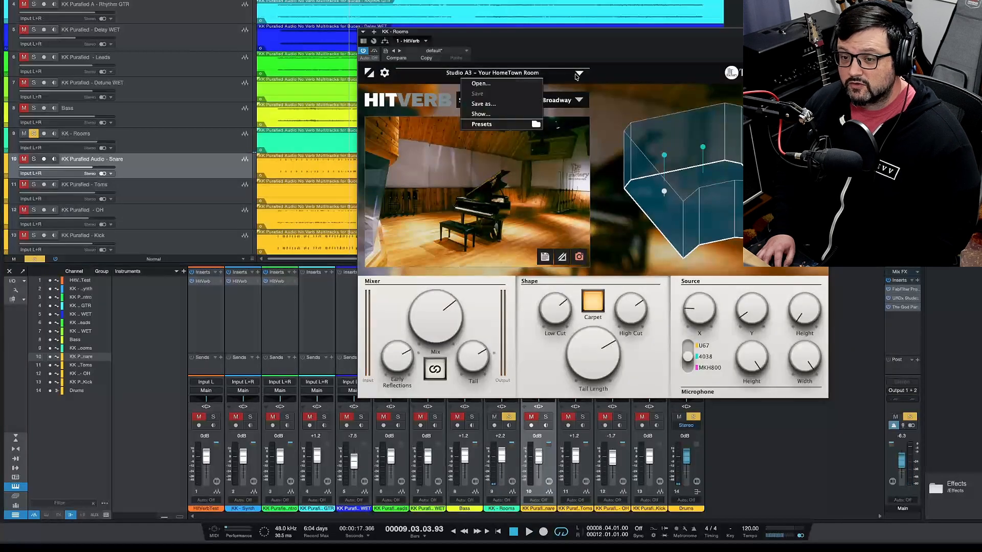
pyautogui.moveTo(527, 124)
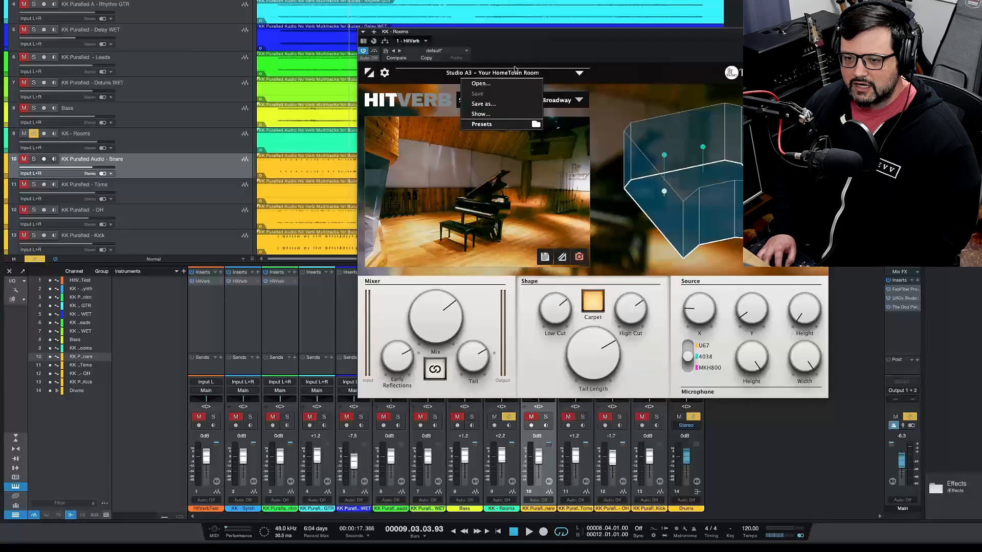
pyautogui.click(588, 73)
pyautogui.click(612, 64)
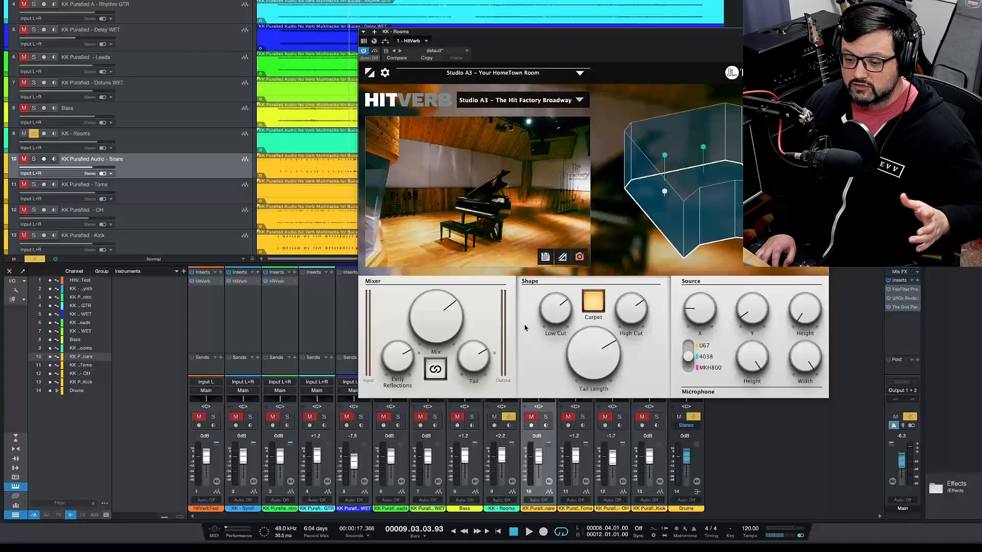
# Unsolo the Rooms track, solo the Drums bus, and resume playback while toggling the Rooms reverb's bypass
pyautogui.click(509, 417)
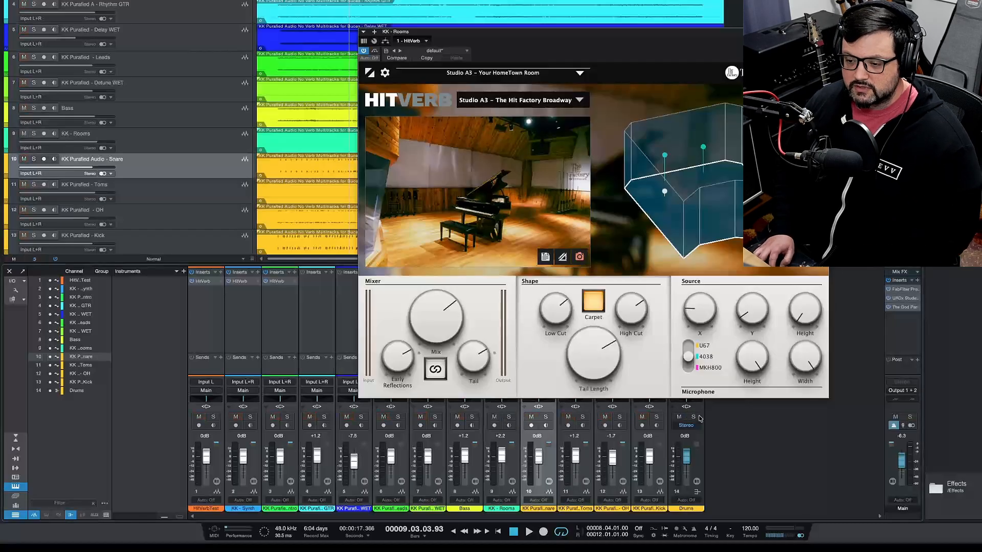
pyautogui.click(694, 417)
pyautogui.click(529, 534)
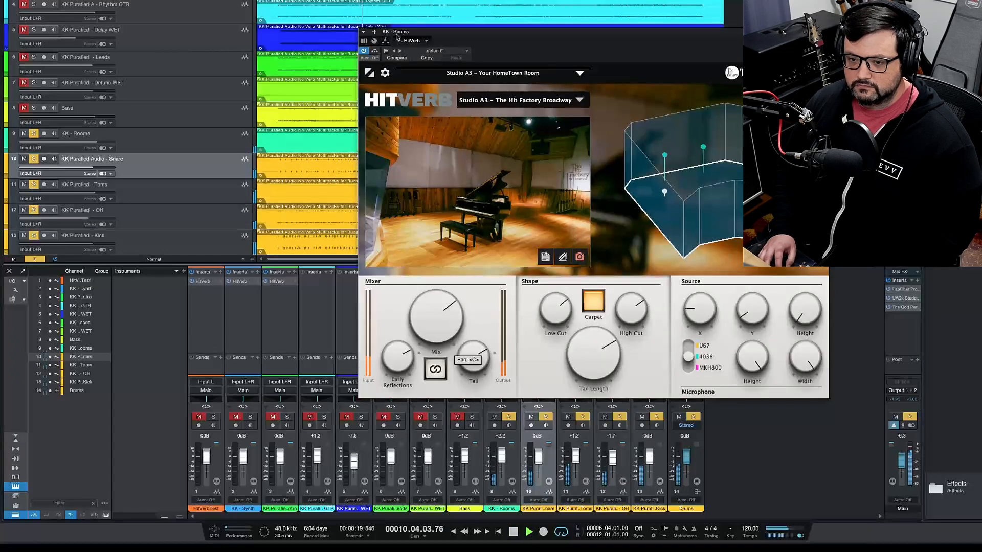
pyautogui.click(364, 52)
# Increase the Rooms reverb's Tail Length and compare Mix settings of 100%, 0% and about 60.6%, along with bypass
pyautogui.moveTo(437, 308); pyautogui.dragTo(436, 282)
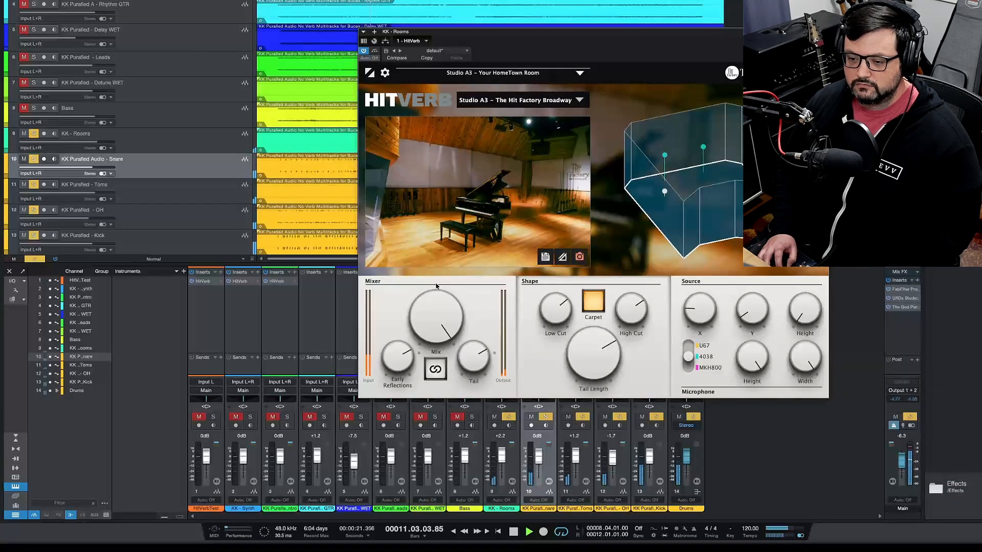
pyautogui.moveTo(591, 348); pyautogui.dragTo(555, 418)
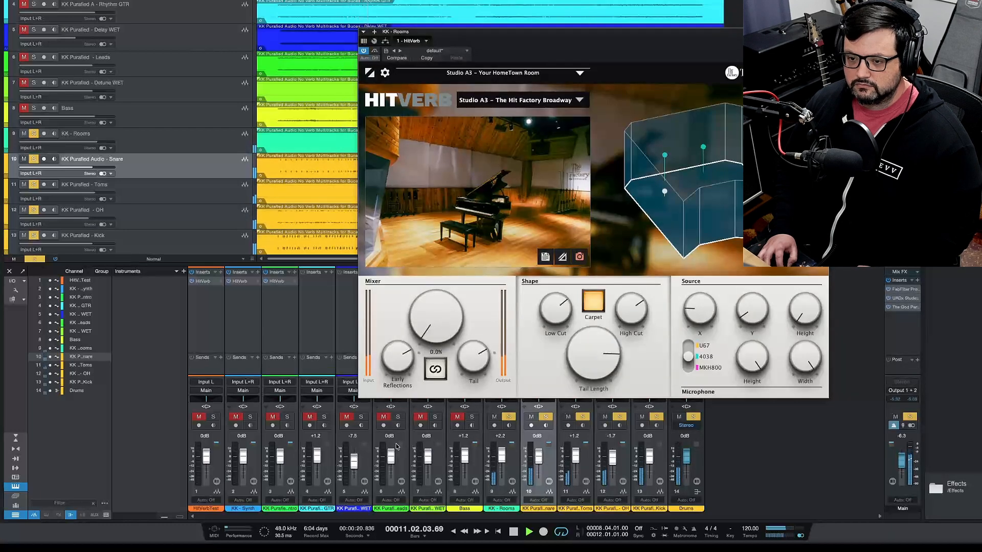
pyautogui.moveTo(417, 360)
pyautogui.mouseDown()
pyautogui.moveTo(441, 295)
pyautogui.moveTo(423, 348)
pyautogui.mouseUp()
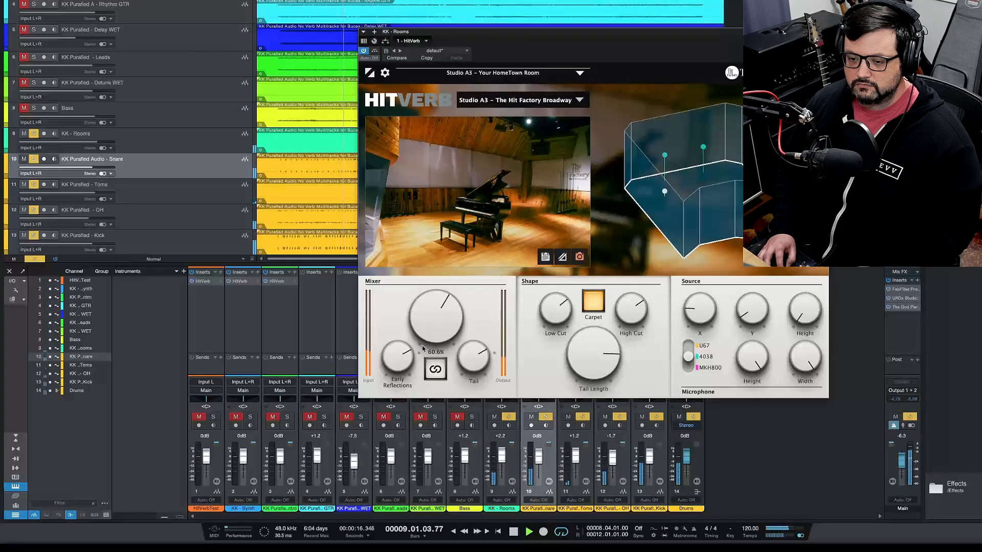
pyautogui.click(364, 51)
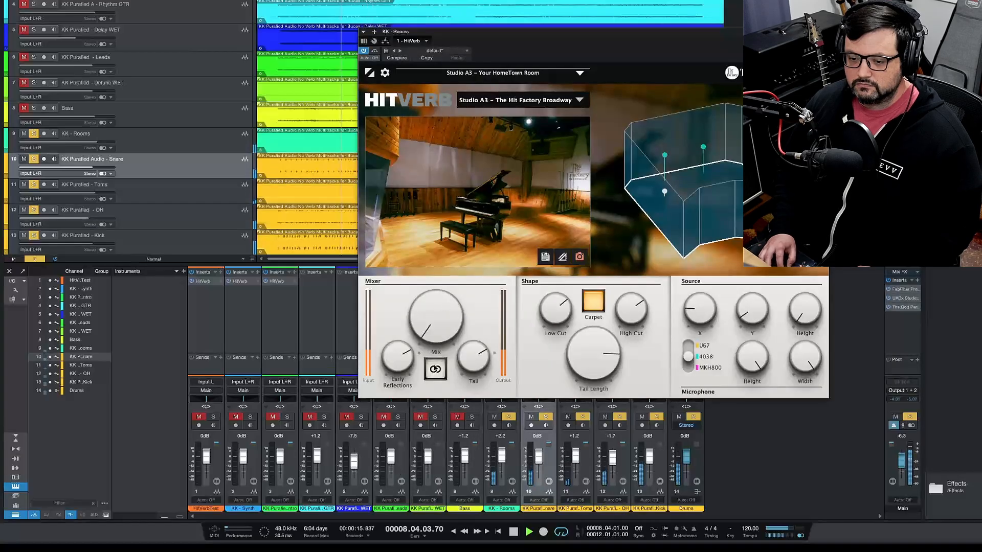
# Raise the Rooms reverb's Mix from zero and try Early Reflections fully off before bringing them back up
pyautogui.moveTo(438, 352); pyautogui.dragTo(454, 261)
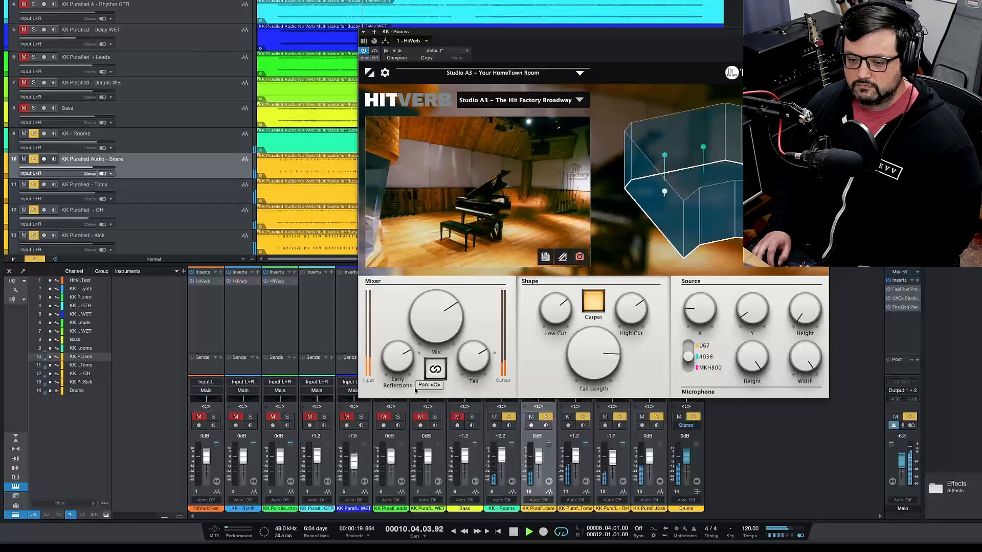
pyautogui.moveTo(415, 390); pyautogui.dragTo(415, 440)
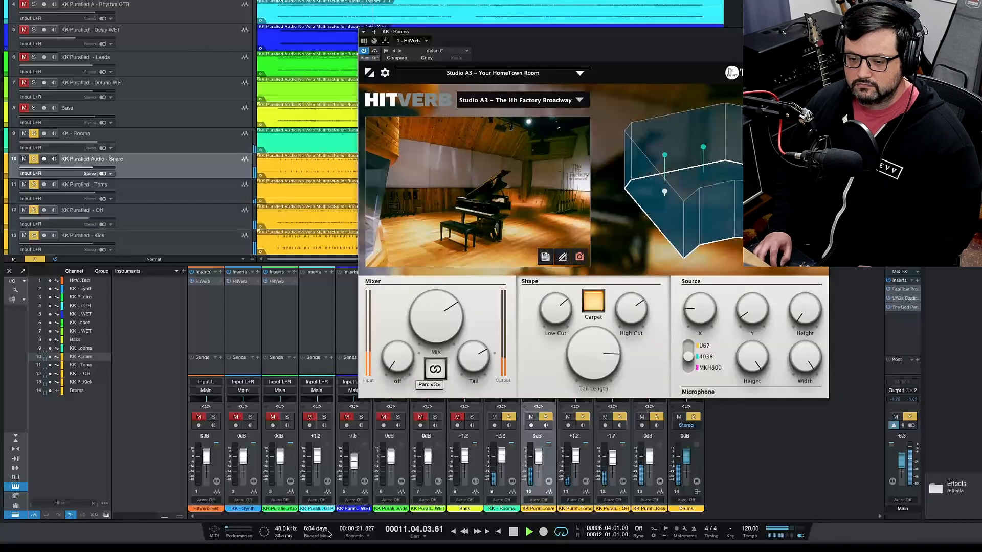
pyautogui.moveTo(328, 534); pyautogui.dragTo(373, 332)
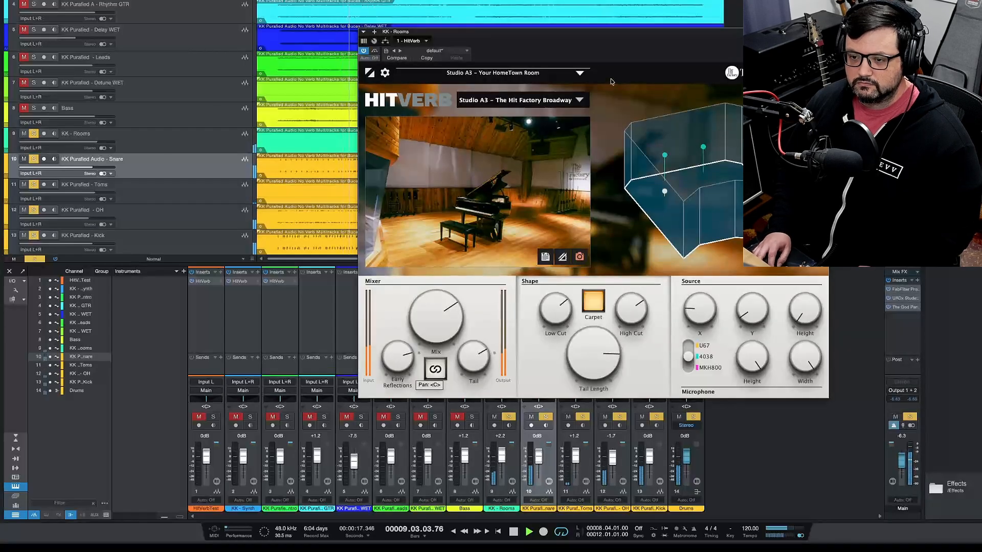
# Load the Studio A6 – HitVerb Crystal Room preset on Rooms, lower its Mix, and compare it with bypass
pyautogui.click(580, 73)
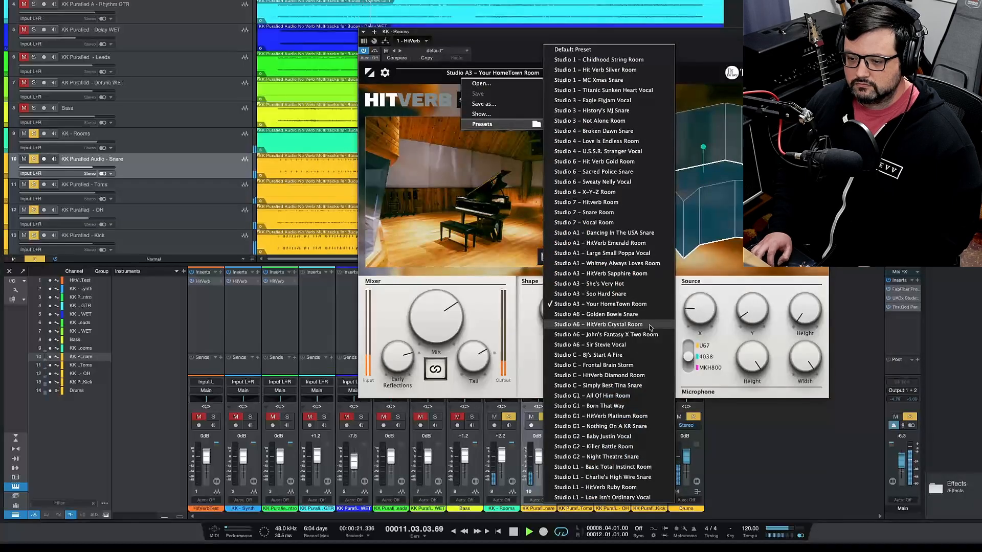
pyautogui.click(613, 325)
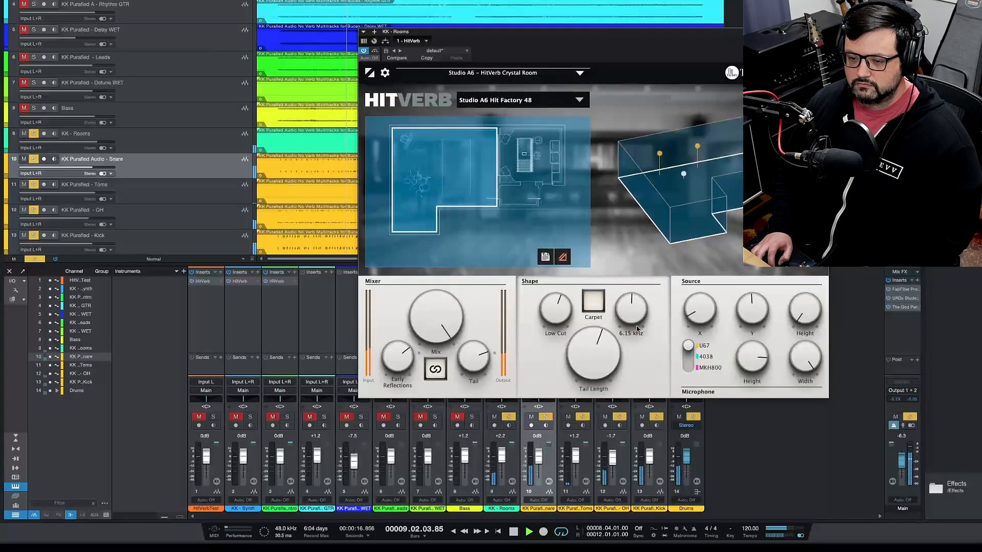
pyautogui.moveTo(420, 343); pyautogui.dragTo(422, 339)
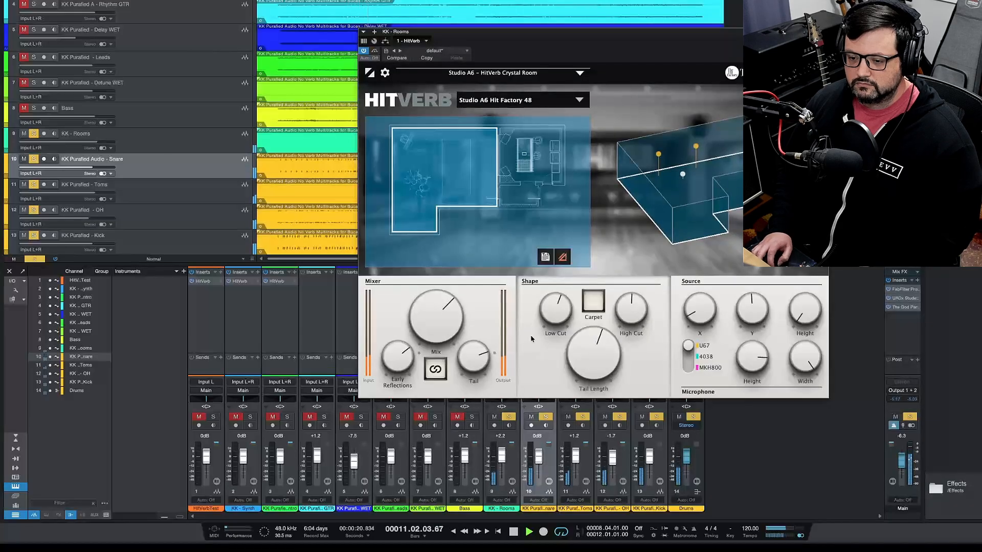
pyautogui.click(365, 51)
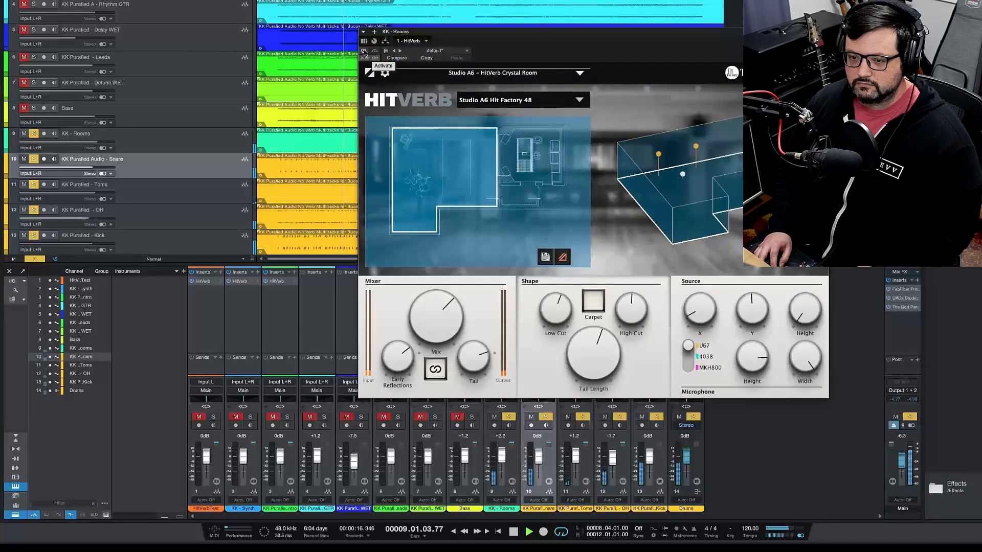
pyautogui.click(365, 52)
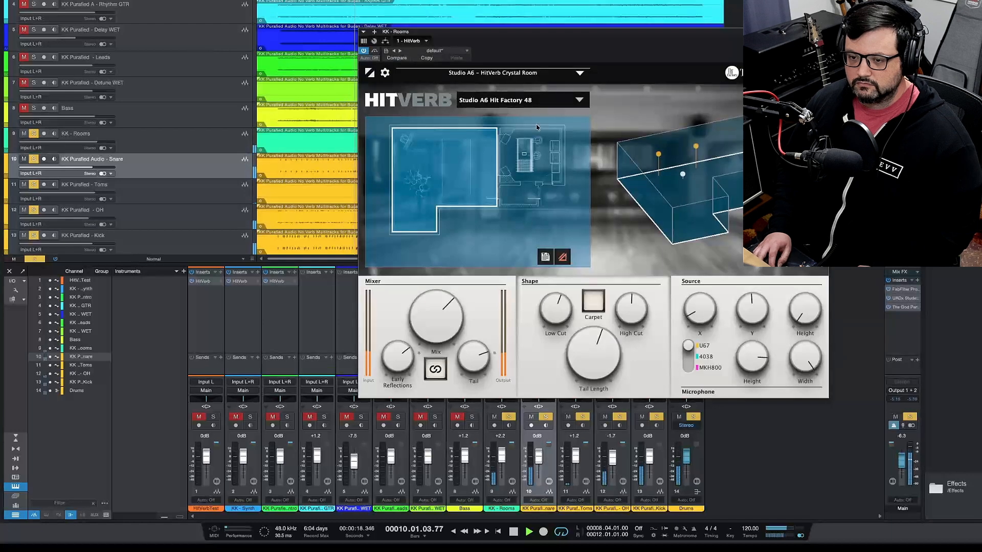
# Load the Studio A6 – Golden Bowie Snare preset on Rooms, set Mix to about 72.7%, and readjust Tail Length after trying 152.8%
pyautogui.click(570, 74)
pyautogui.moveTo(512, 125)
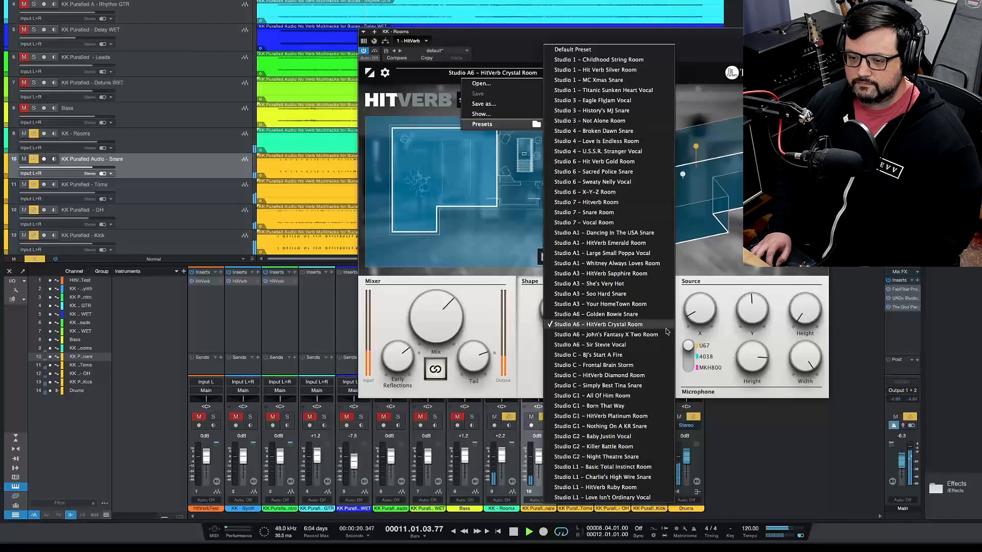
pyautogui.click(596, 314)
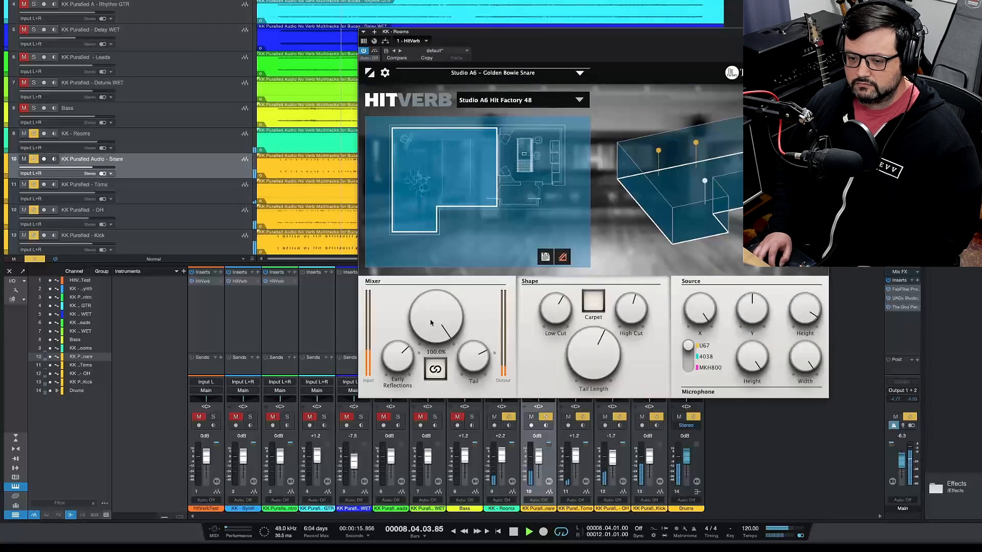
pyautogui.moveTo(419, 341); pyautogui.dragTo(418, 345)
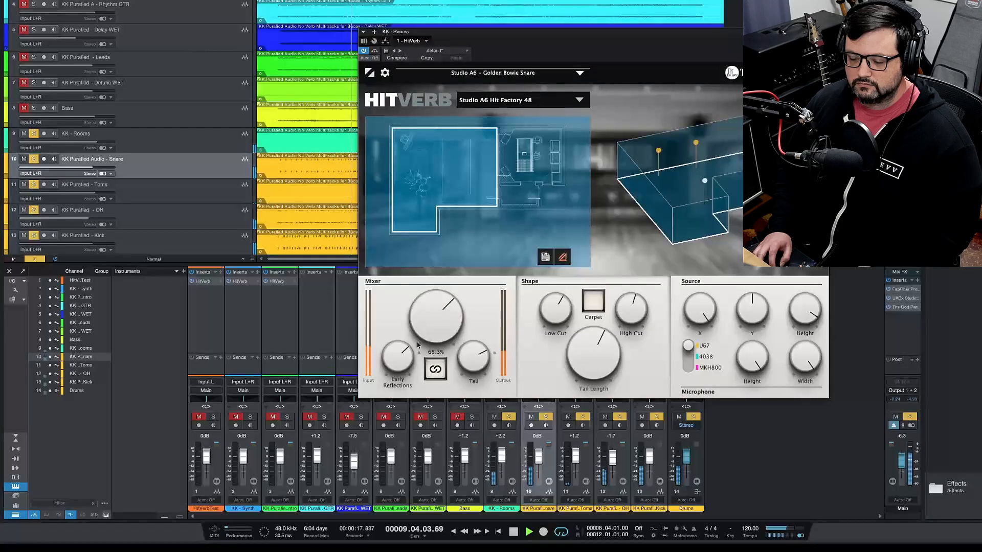
pyautogui.moveTo(439, 314); pyautogui.dragTo(439, 311)
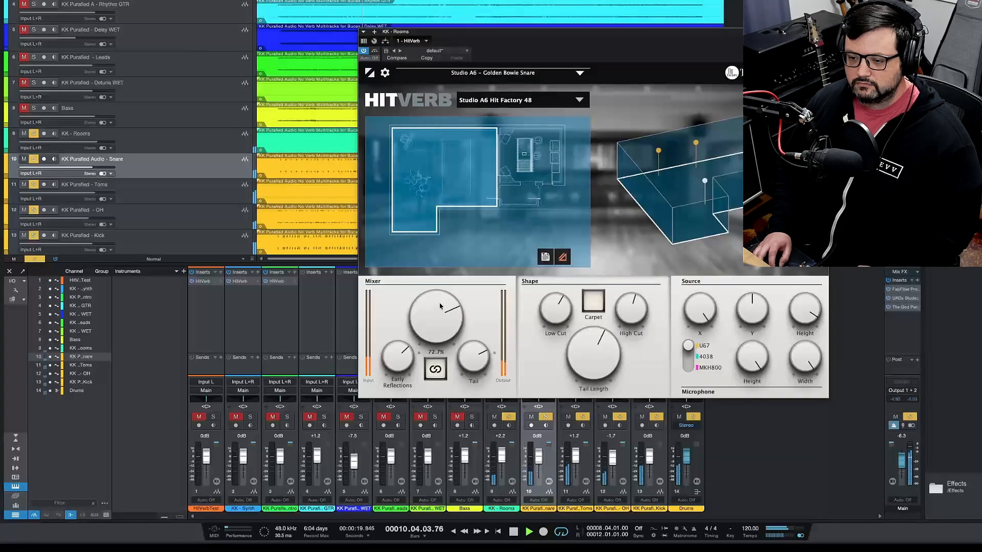
pyautogui.moveTo(580, 353); pyautogui.dragTo(580, 339)
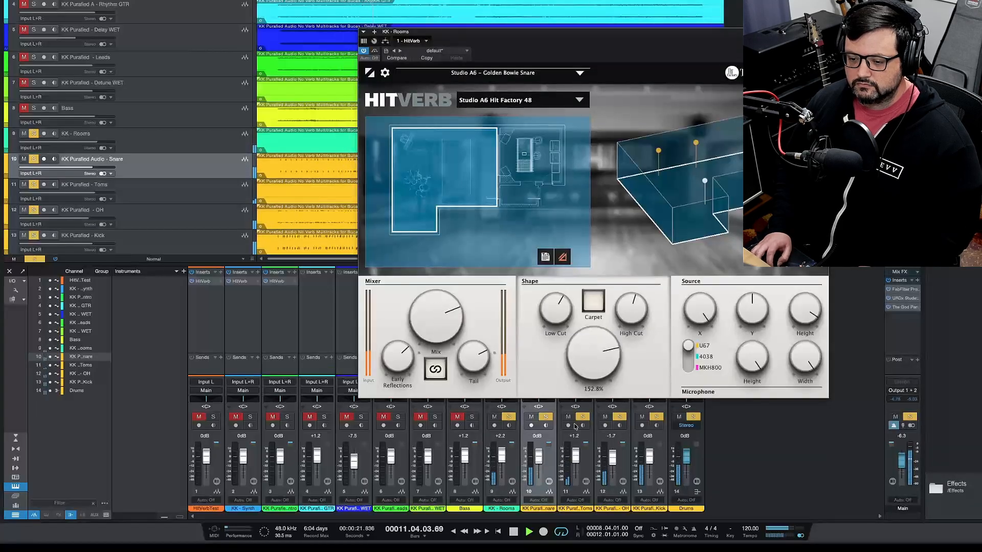
pyautogui.moveTo(588, 376); pyautogui.dragTo(586, 382)
# Unsolo the Drums bus, compare the full mix with the Rooms reverb active and bypassed, and stop playback
pyautogui.click(693, 418)
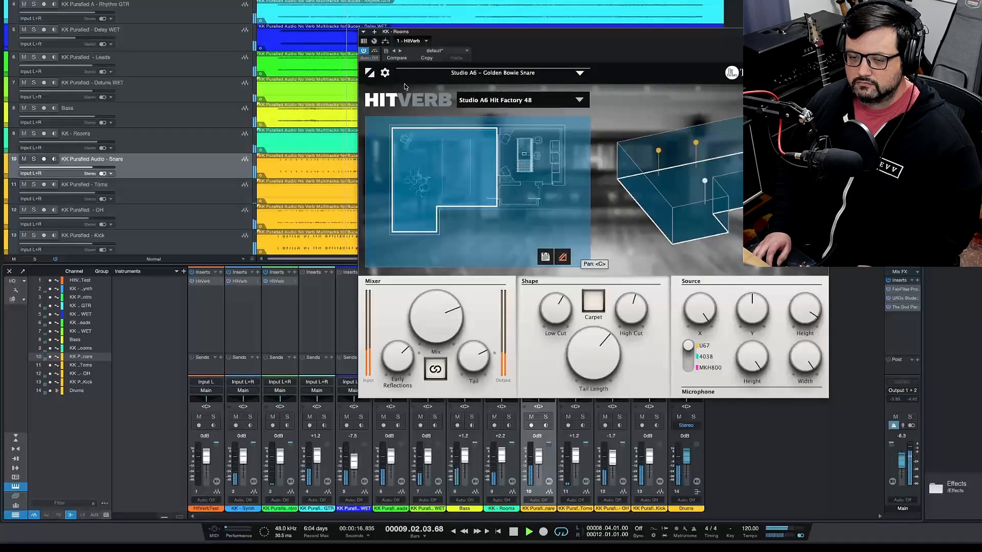
pyautogui.click(366, 52)
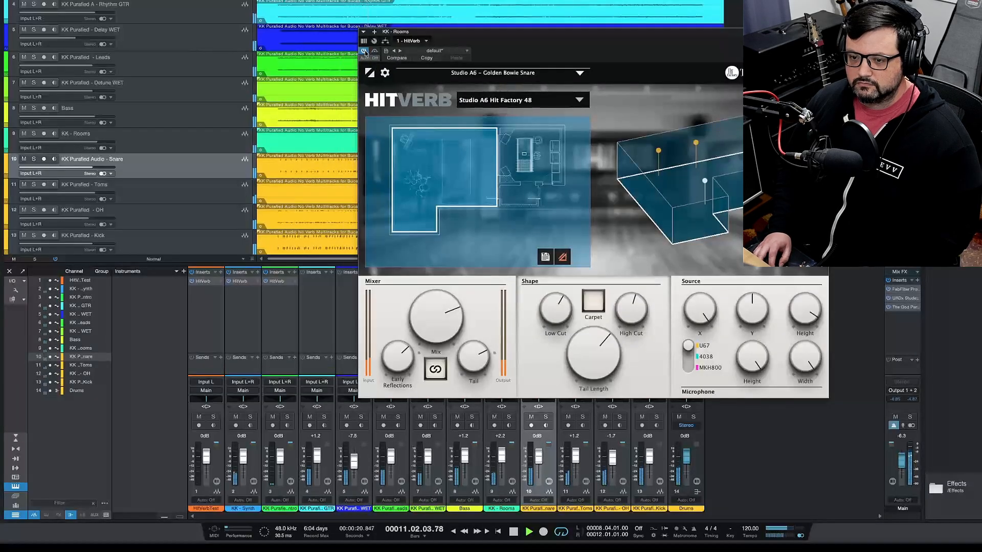
pyautogui.click(514, 532)
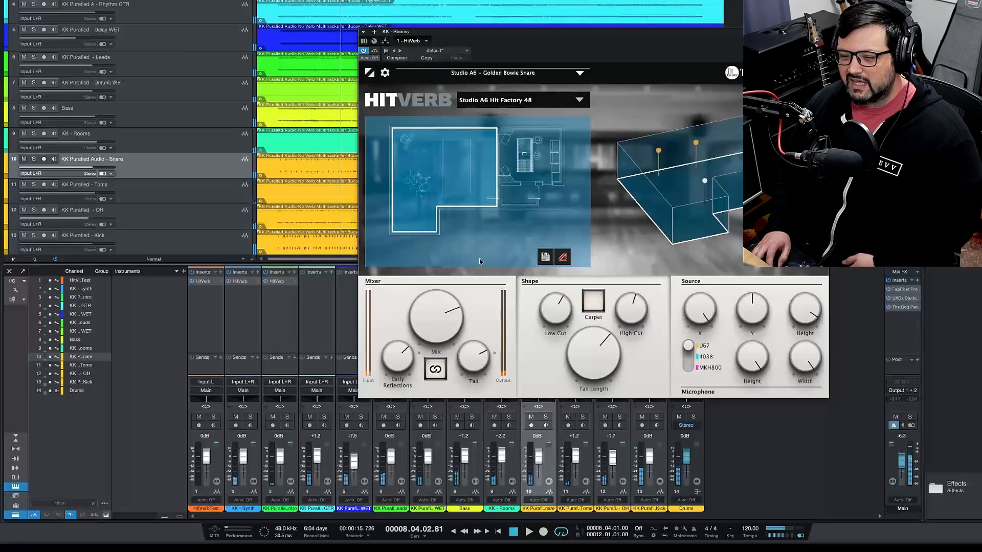
pyautogui.moveTo(445, 323)
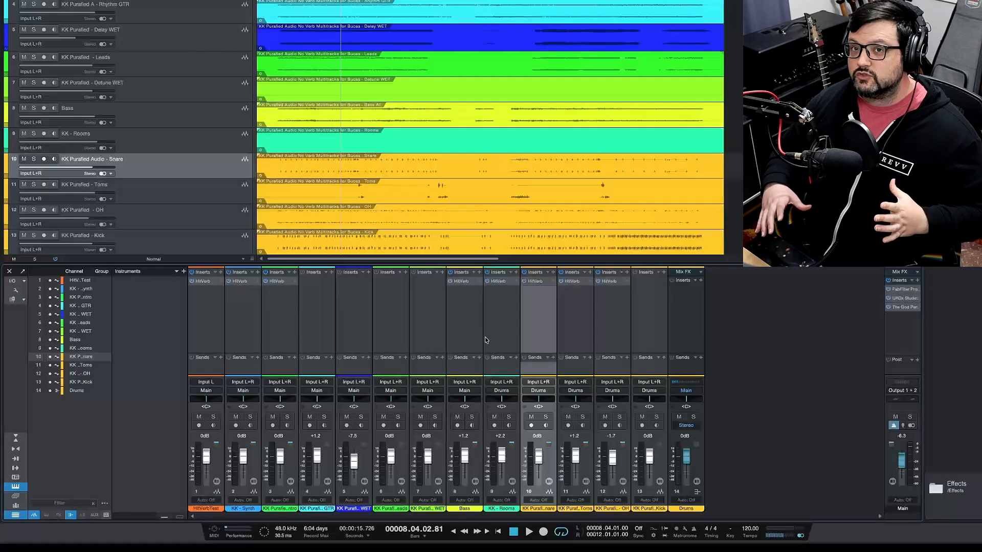
pyautogui.press('Up')
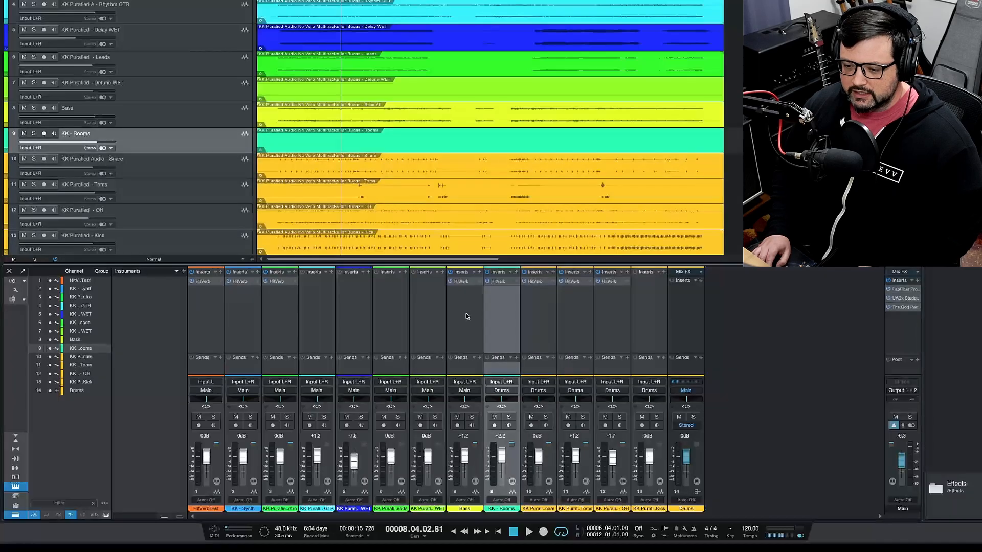
pyautogui.click(623, 327)
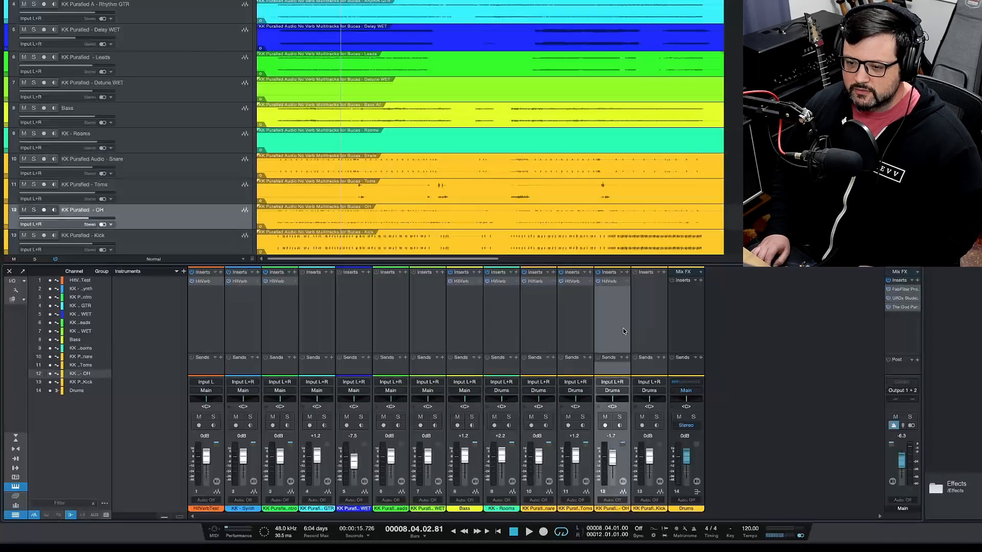
pyautogui.click(572, 321)
pyautogui.click(542, 318)
pyautogui.click(512, 314)
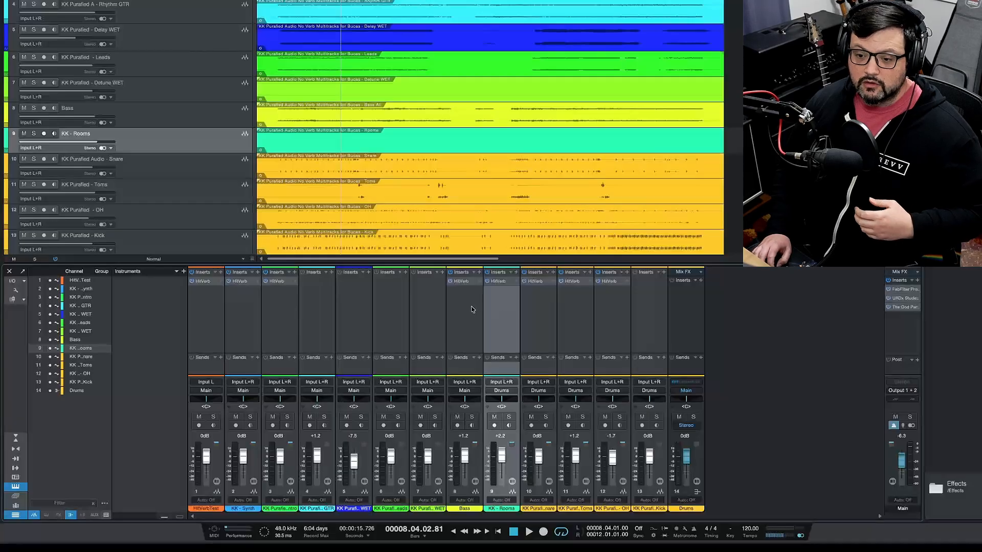
# Open the HitVerb on the Bass track, solo the Bass, and start playback to audition its reverb
pyautogui.click(462, 282)
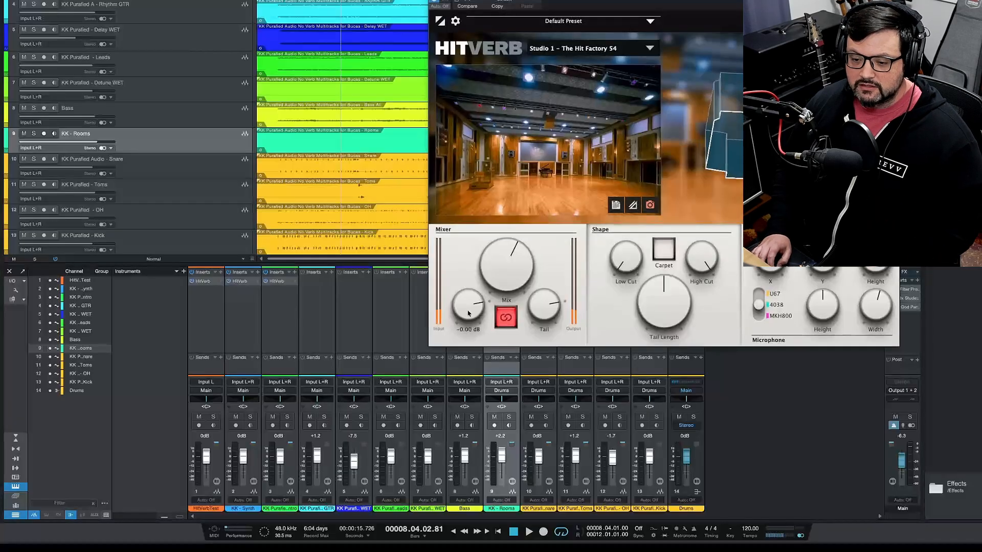
pyautogui.click(472, 418)
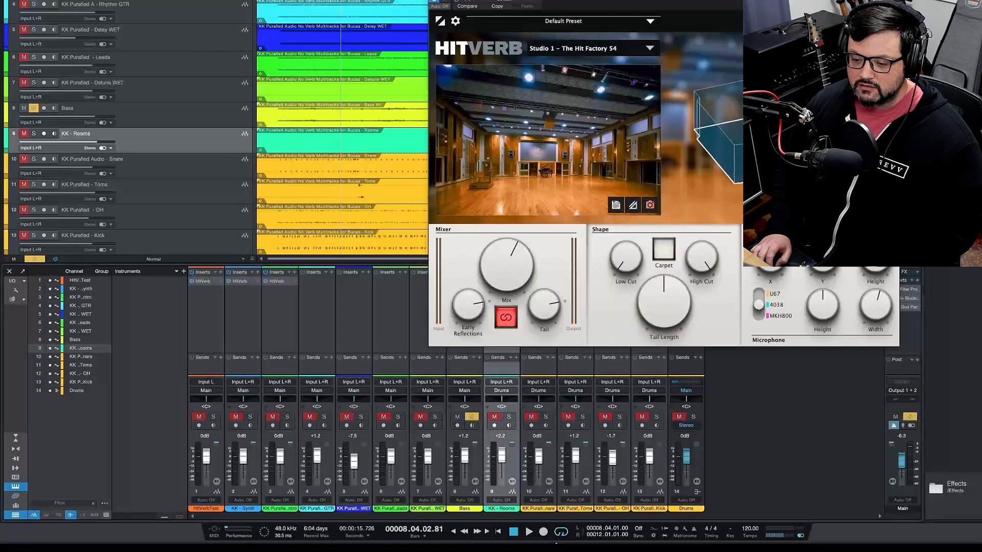
pyautogui.click(528, 533)
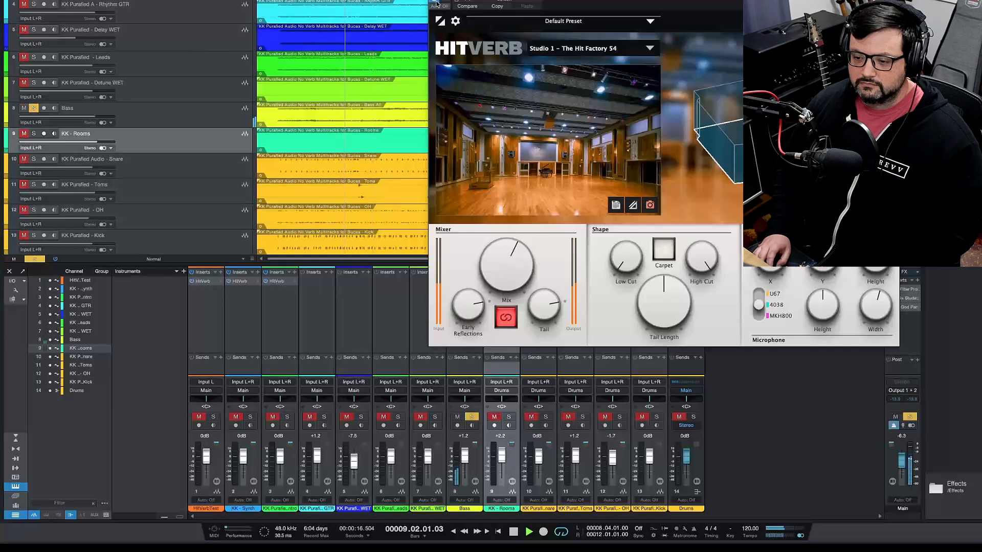
# Unsolo the Bass to compare it muted and unmuted in the full mix, then solo it again and stop playback
pyautogui.click(473, 417)
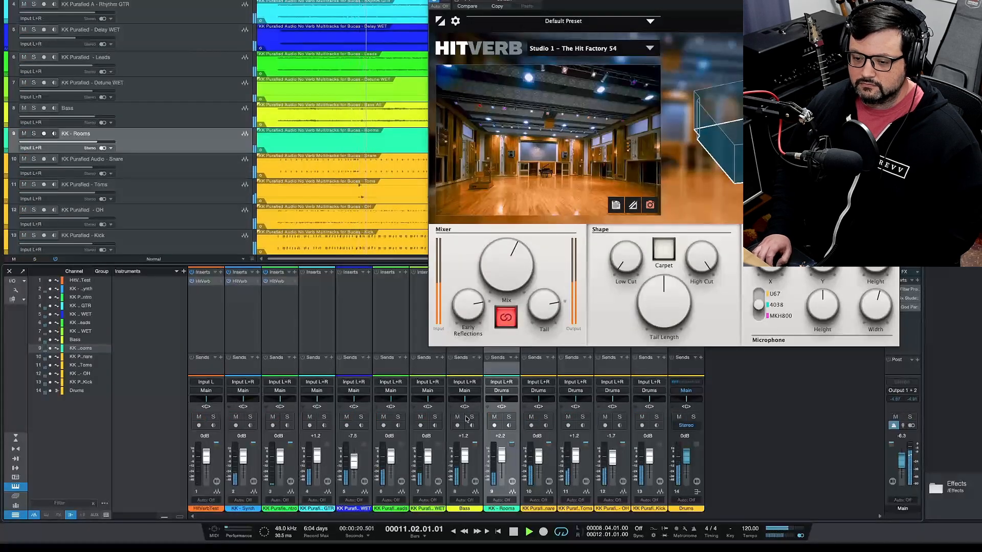
pyautogui.click(457, 418)
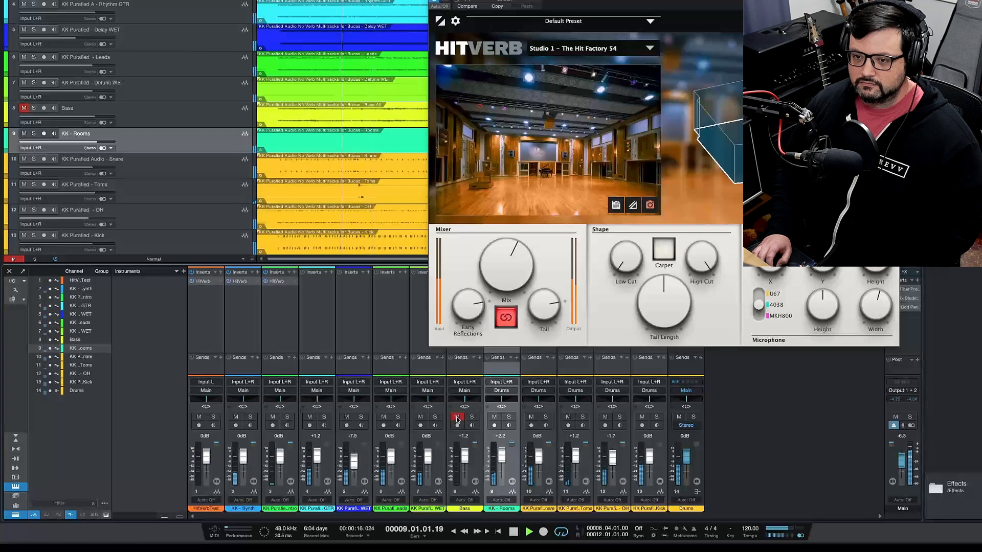
pyautogui.click(458, 418)
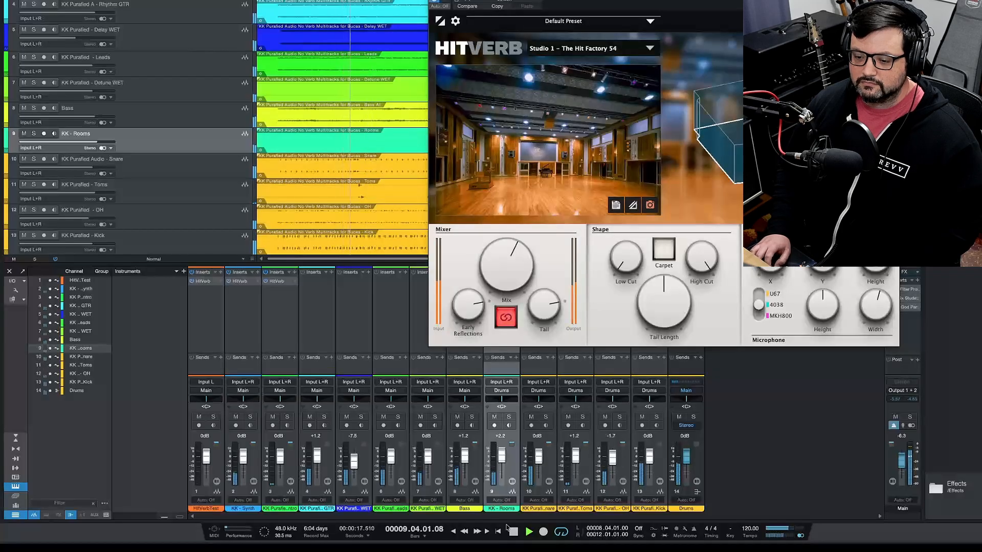
pyautogui.click(472, 418)
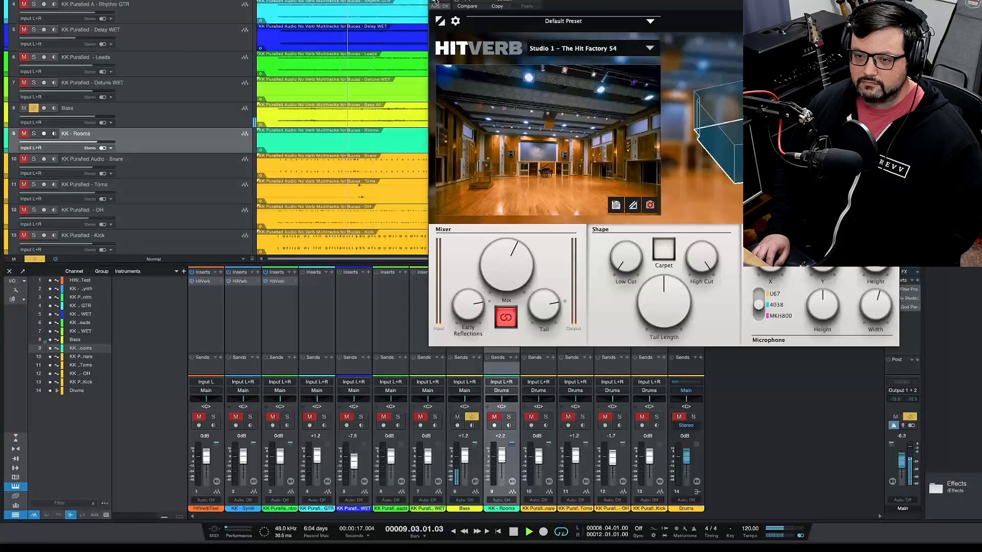
pyautogui.click(513, 533)
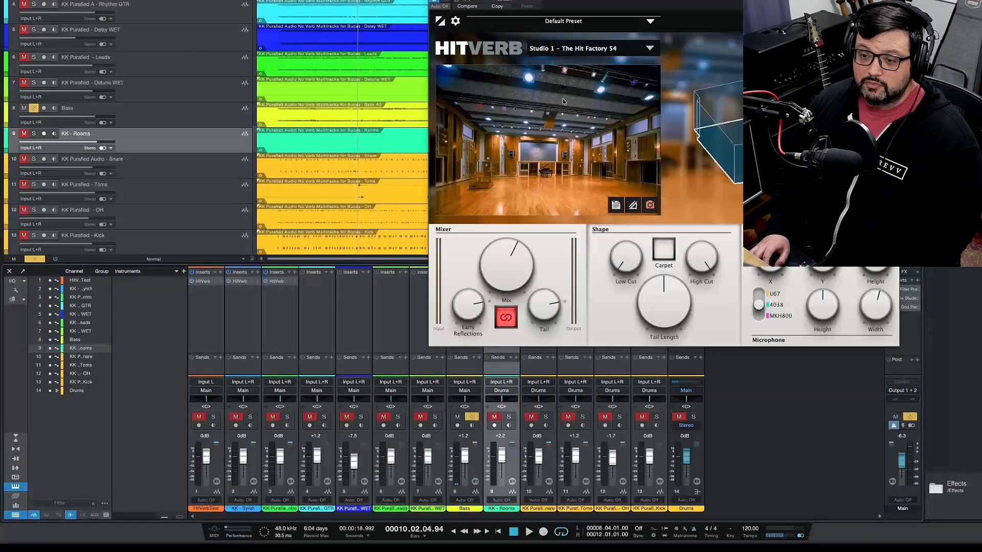
# Review the studio room and preset choices in the Bass HitVerb without changing them, and close the plug-in window
pyautogui.moveTo(558, 301)
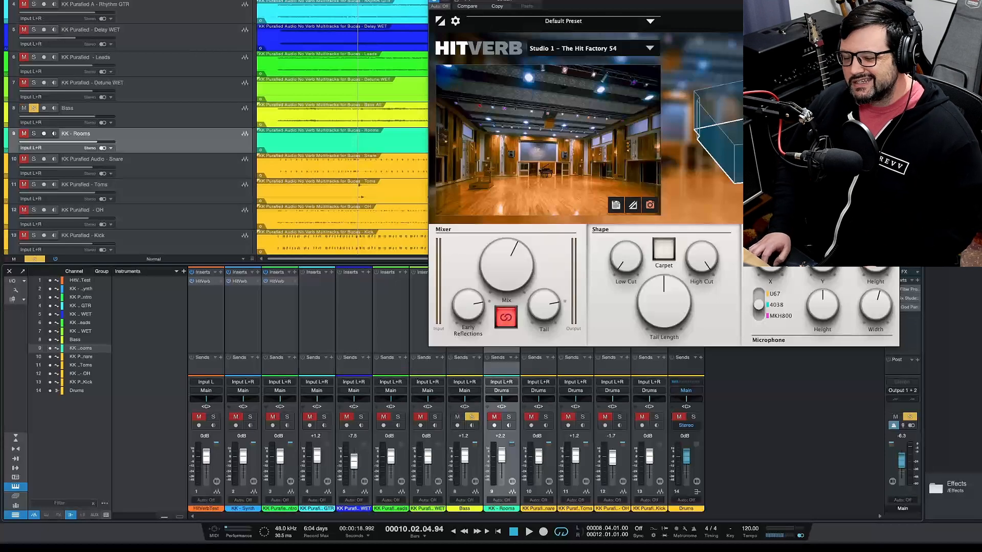
pyautogui.click(591, 50)
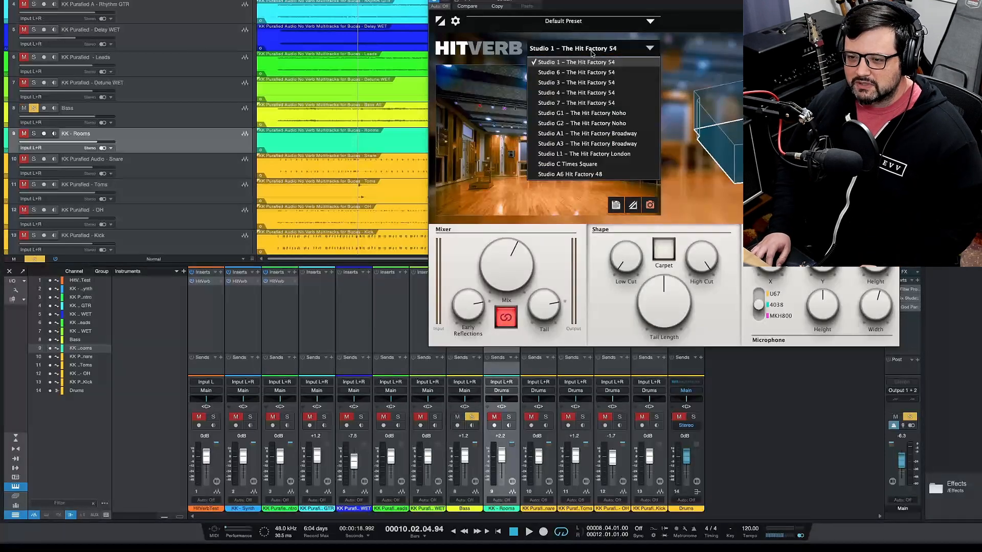
pyautogui.click(687, 44)
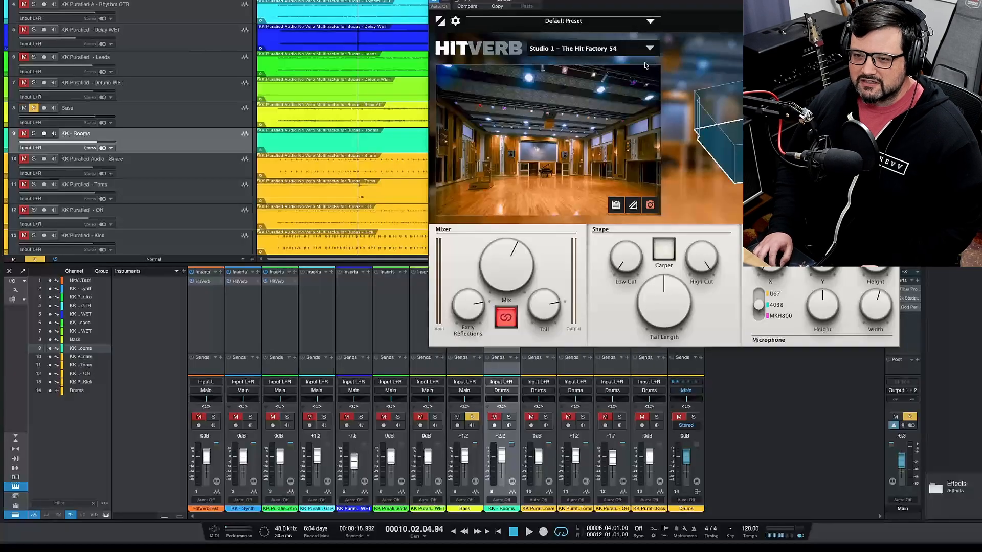
pyautogui.click(647, 21)
pyautogui.click(712, 38)
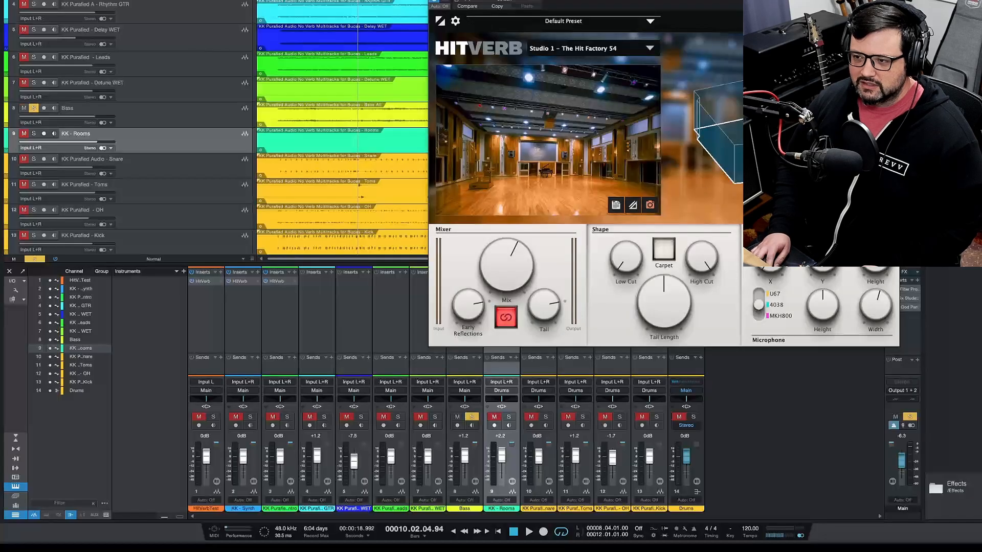
pyautogui.click(893, 1)
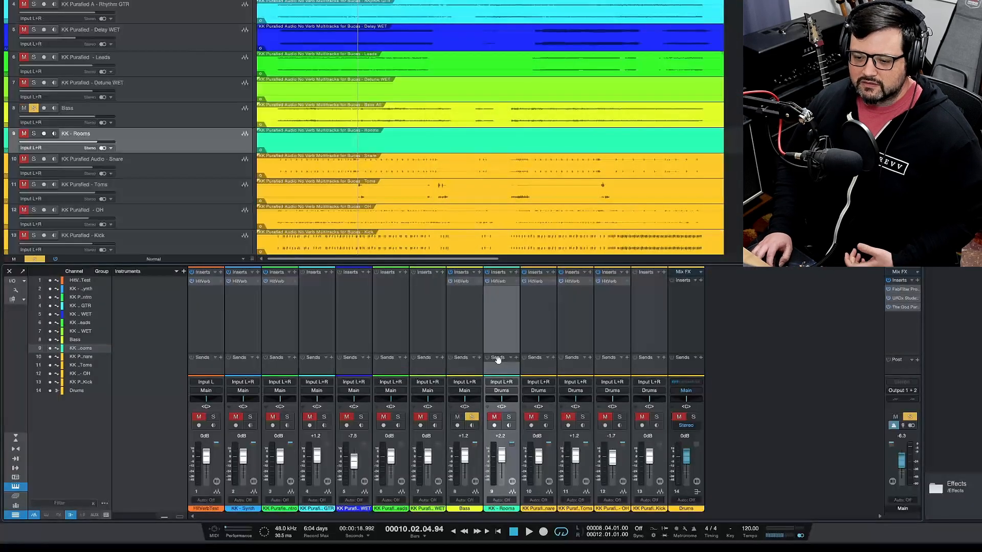
# Set the loop range from 00001.01.01 to 00003.04.01, solo only the Intro track, and start playback
pyautogui.click(467, 311)
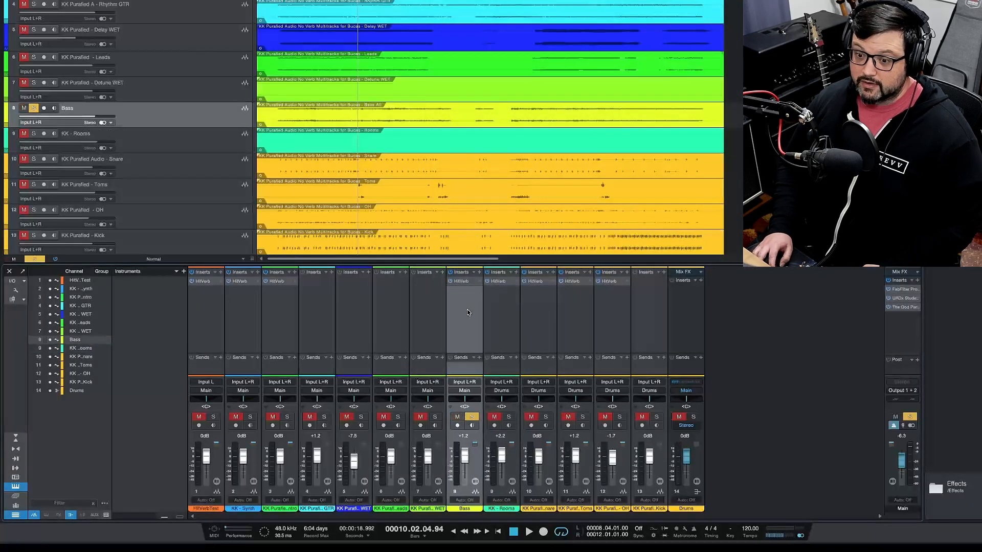
pyautogui.click(285, 305)
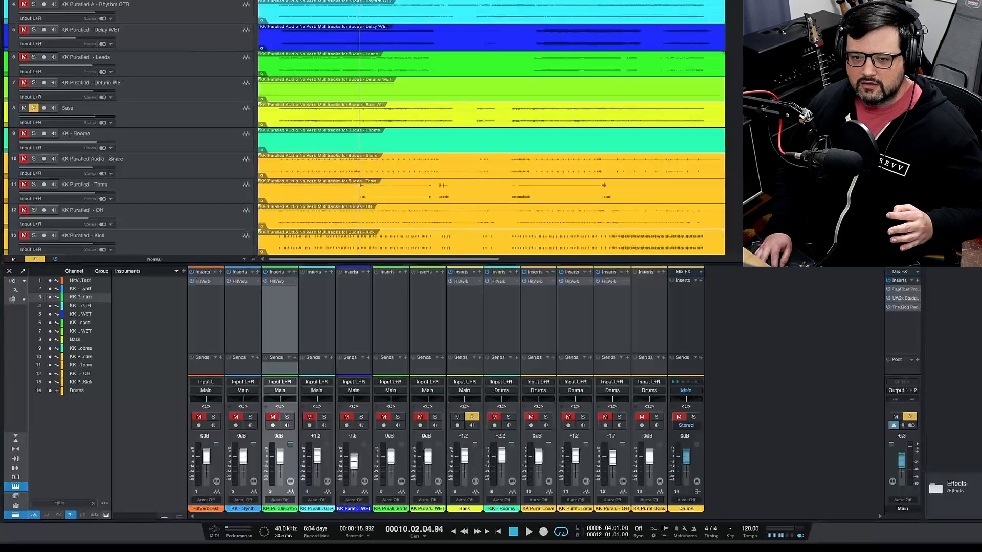
pyautogui.moveTo(259, 1); pyautogui.dragTo(288, 0)
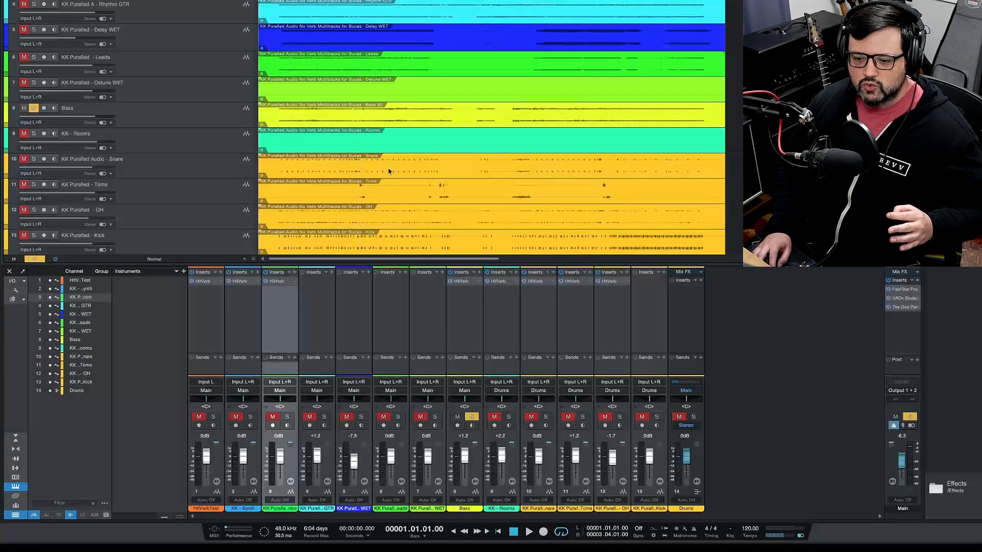
pyautogui.keyDown('alt'); pyautogui.click(287, 416); pyautogui.keyUp('alt')
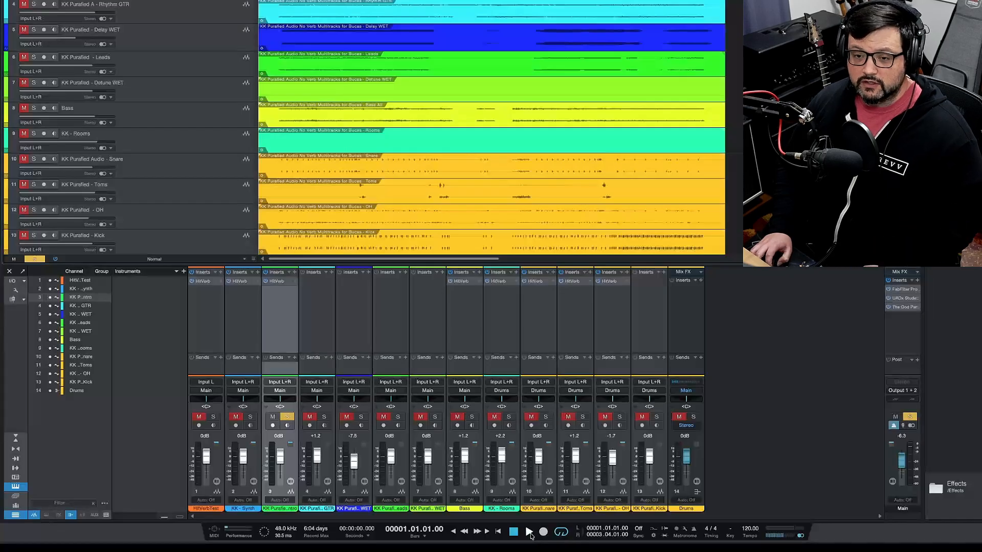
pyautogui.click(529, 533)
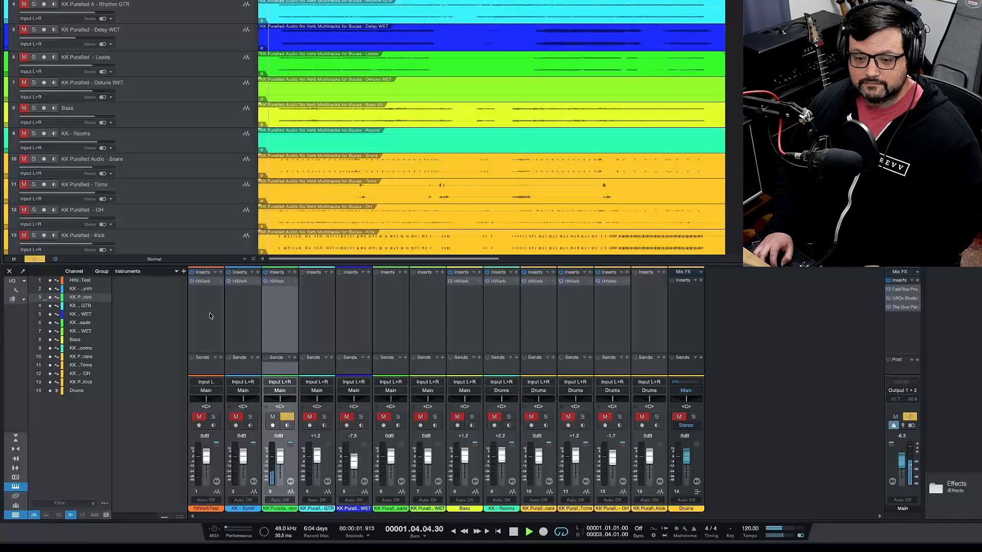
# Open the Intro track's HitVerb, compare it with bypass, and raise its Mix, trying about 86.7%, before stopping playback
pyautogui.click(281, 285)
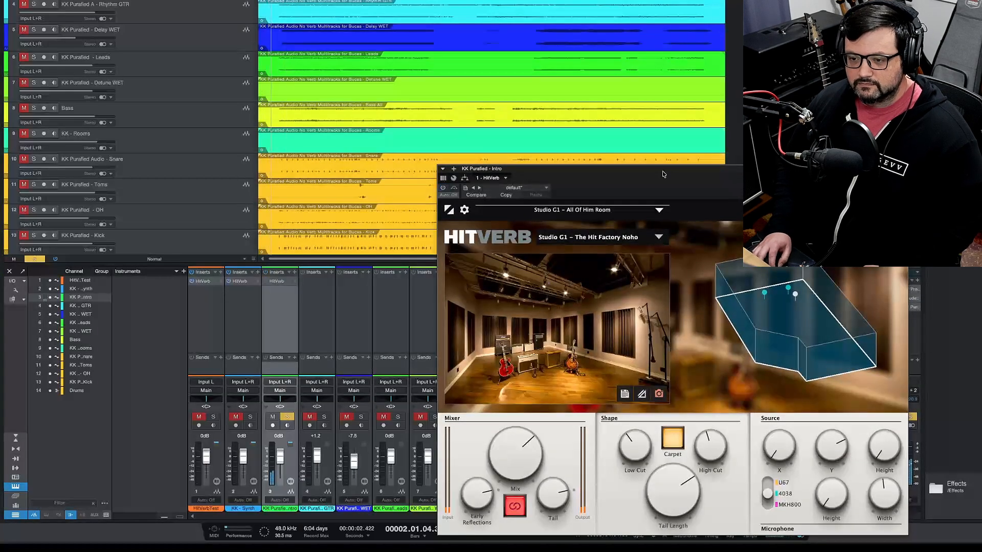
pyautogui.moveTo(664, 173); pyautogui.dragTo(643, 120)
pyautogui.click(422, 135)
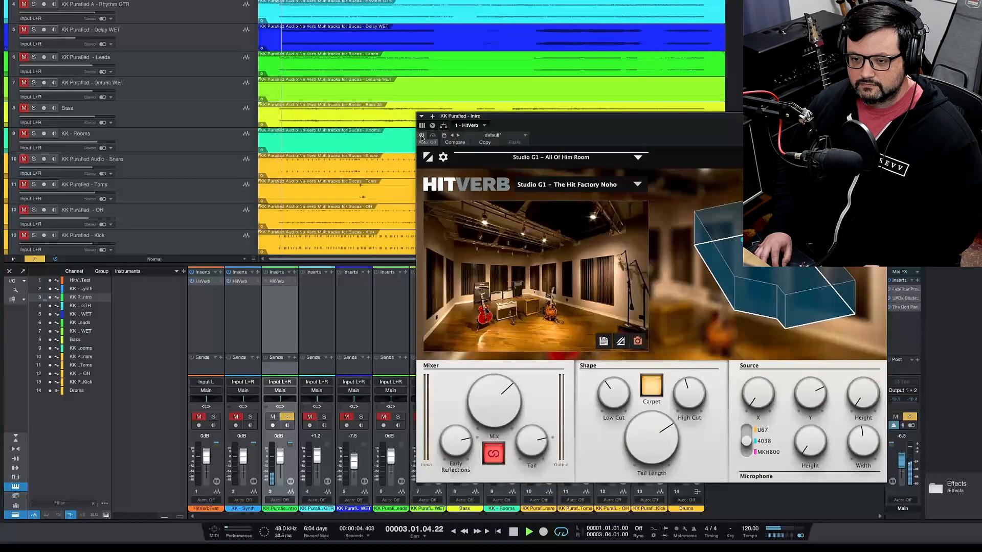
pyautogui.moveTo(509, 420)
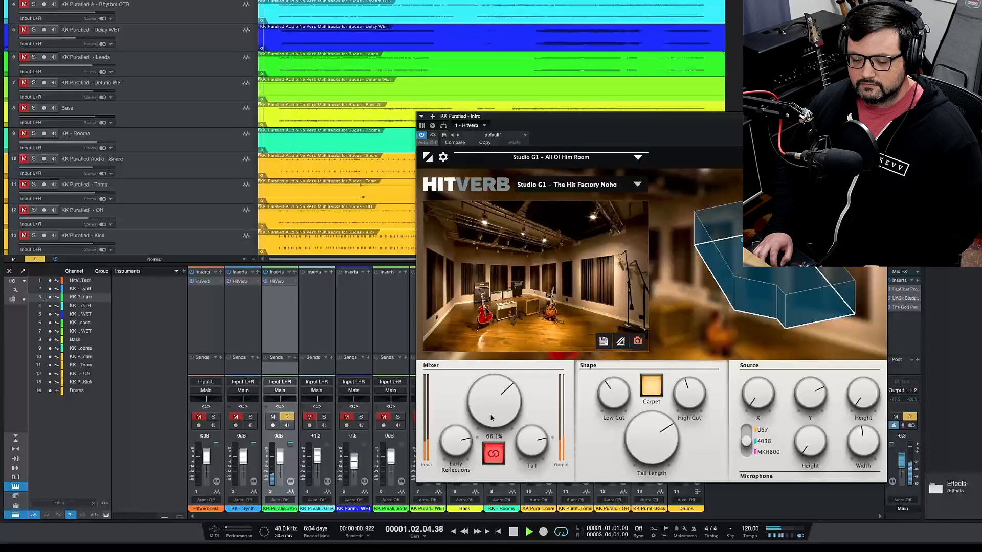
pyautogui.moveTo(491, 418); pyautogui.dragTo(486, 386)
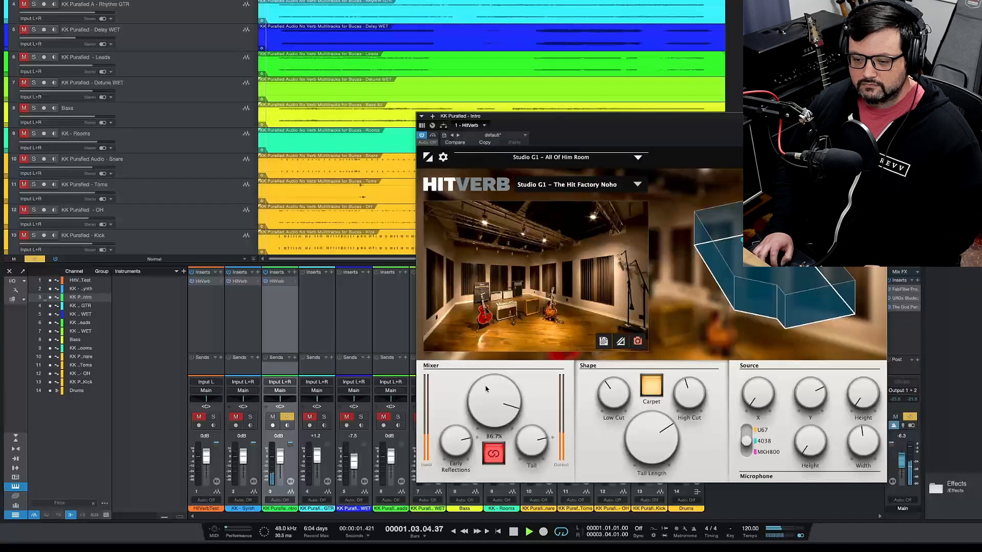
pyautogui.press('space')
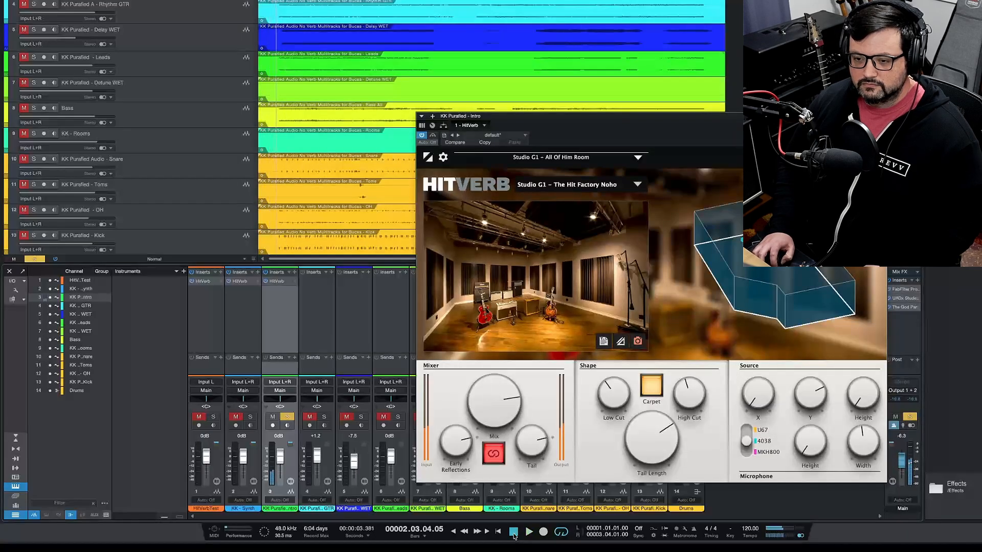
# Examine the preset list and the Studio G1 room description in the Intro track's HitVerb without changing them, and close the plug-in window
pyautogui.click(638, 160)
pyautogui.click(678, 152)
pyautogui.click(626, 158)
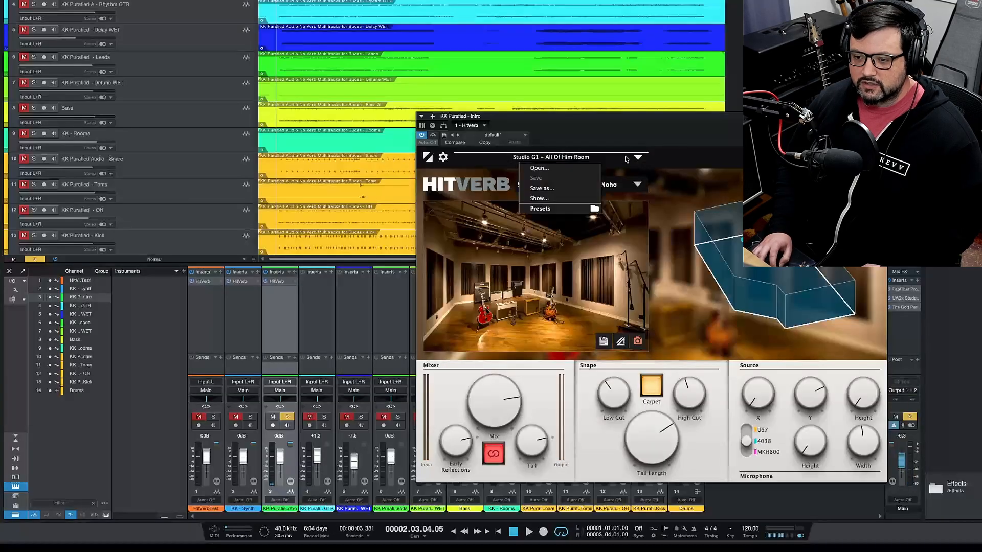
pyautogui.moveTo(580, 206)
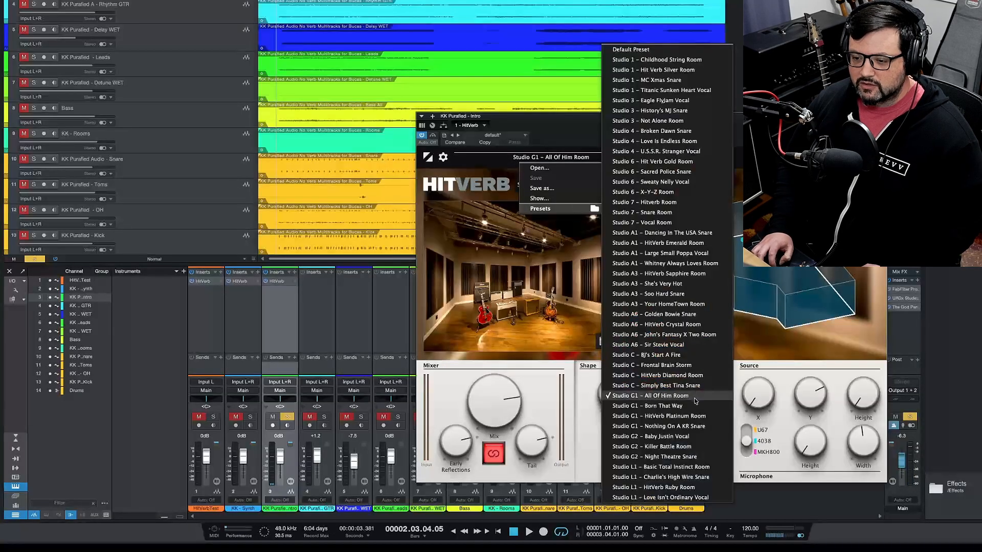
pyautogui.press('Escape')
pyautogui.click(604, 344)
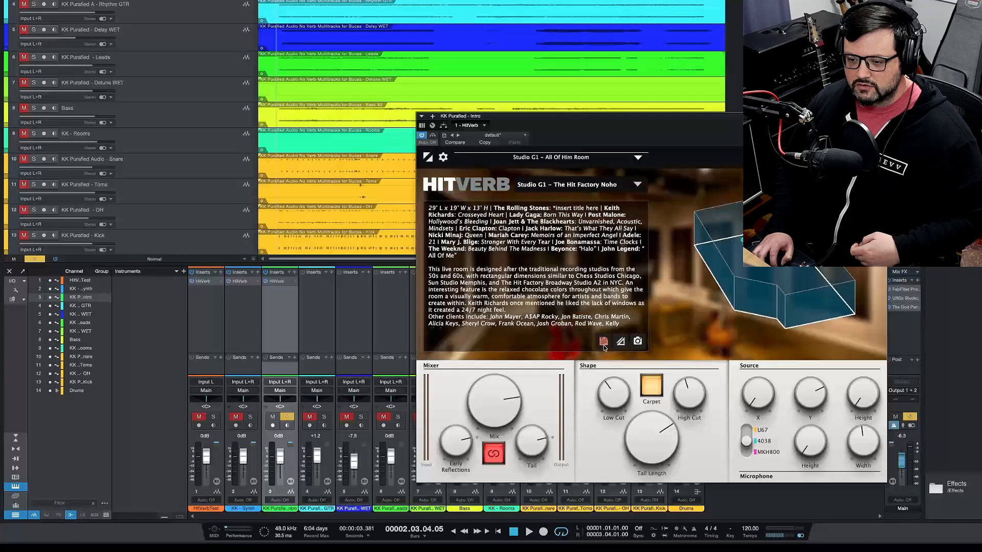
pyautogui.click(619, 343)
pyautogui.click(604, 344)
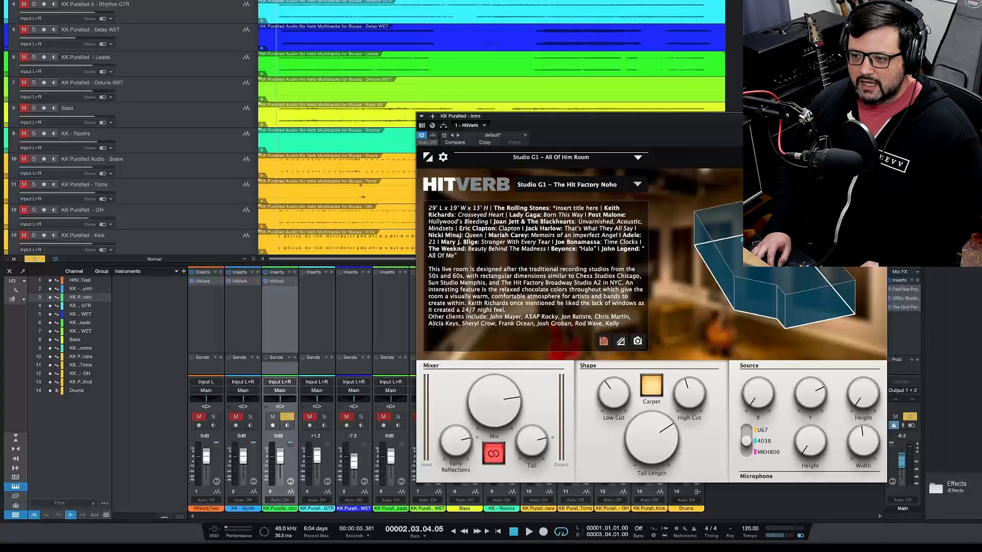
pyautogui.click(881, 116)
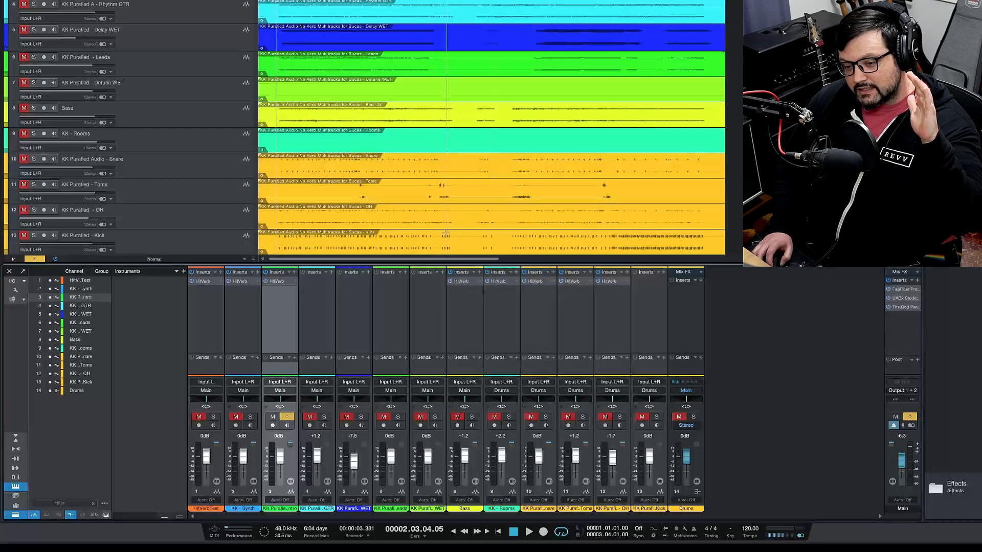
# Play the soloed Intro track again from the beginning to hear the reverb, and stop playback
pyautogui.click(499, 533)
pyautogui.click(529, 532)
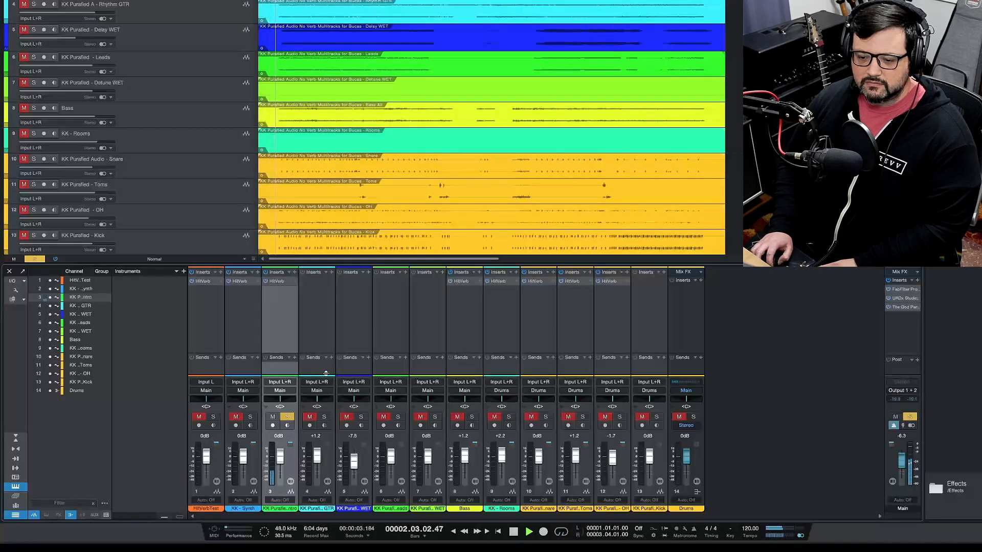
pyautogui.press('space')
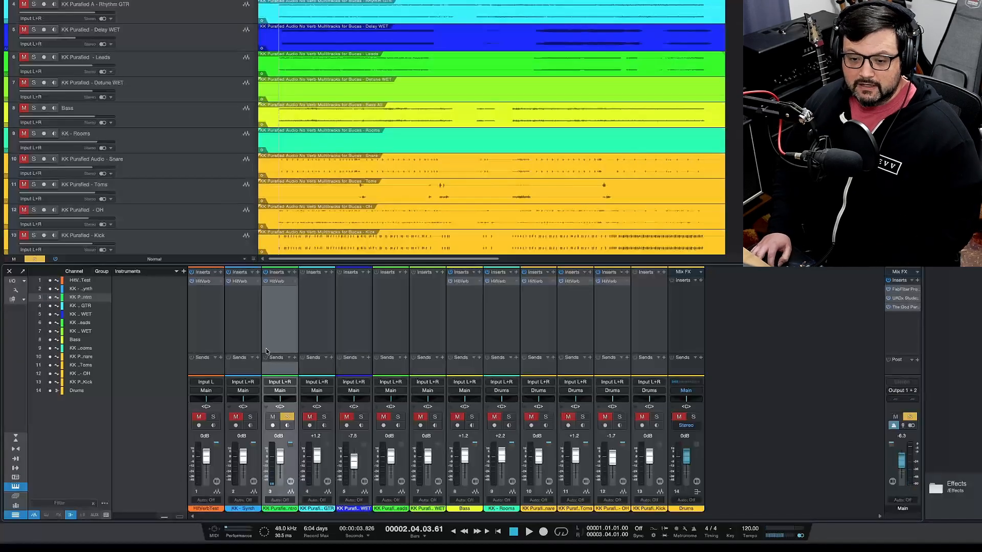
# Unsolo the Intro track, solo the KK - Synth track instead, and return the playhead to the start
pyautogui.click(252, 319)
pyautogui.scroll(1, 204, 89)
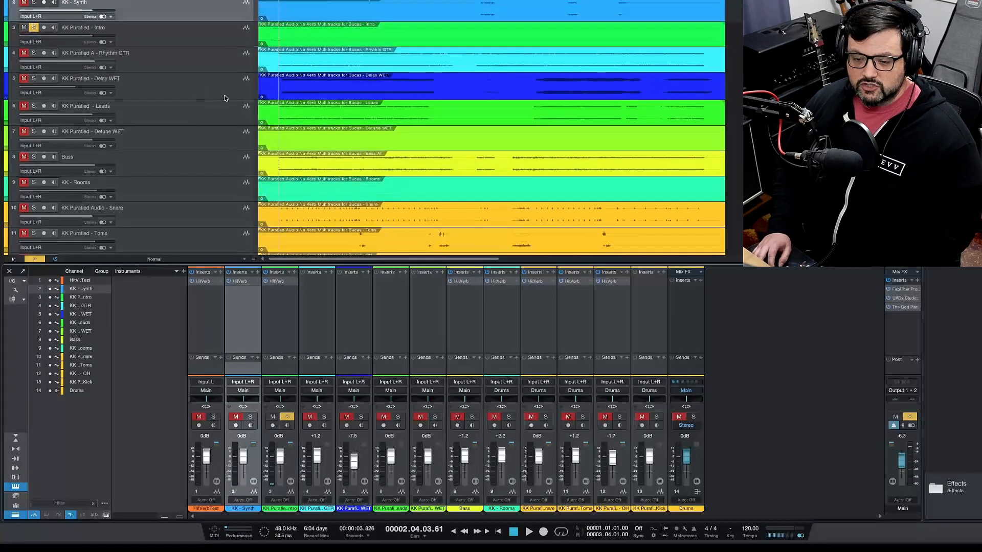
pyautogui.click(35, 28)
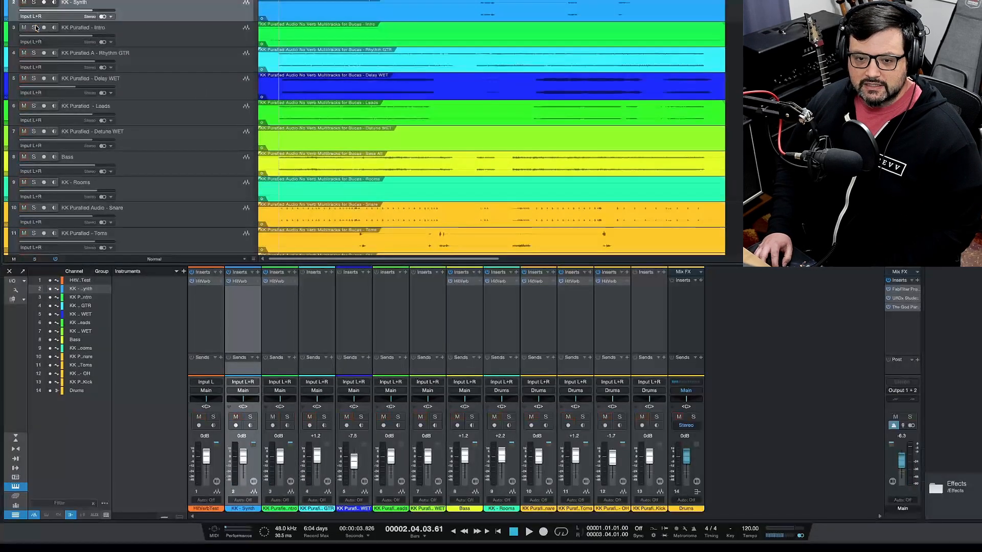
pyautogui.click(34, 4)
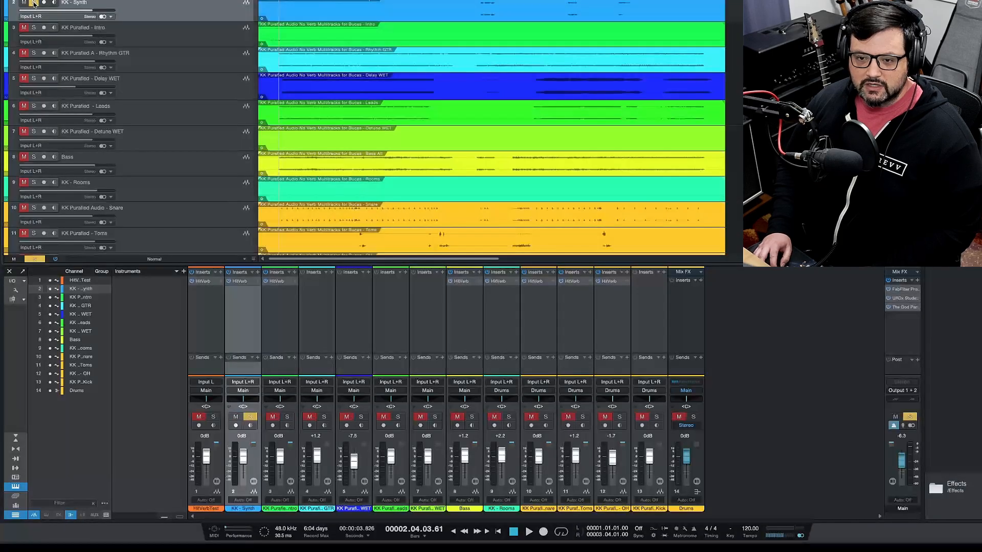
pyautogui.click(514, 533)
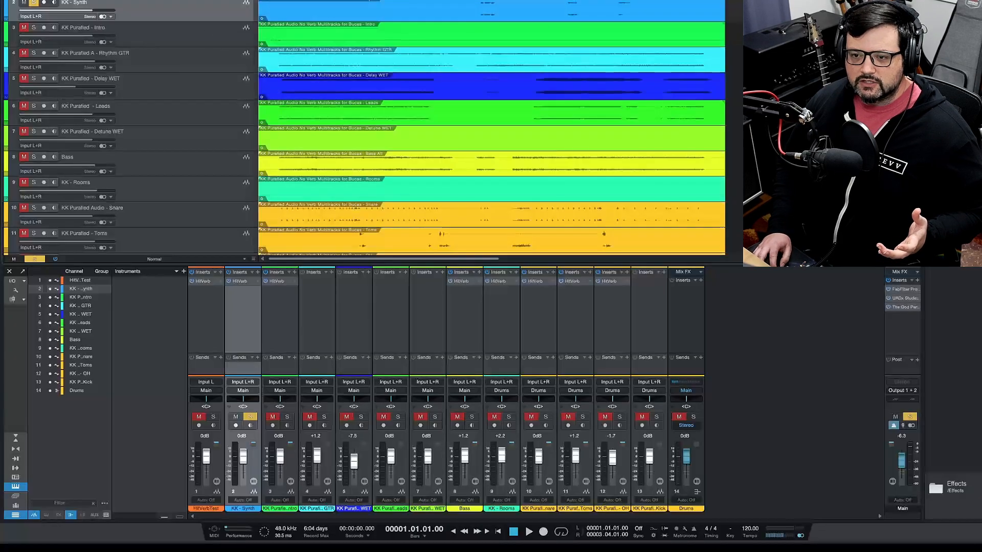
# Try bar 22 as the playback position, and return to the start to play the soloed KK - Synth track
pyautogui.click(478, 0)
pyautogui.click(476, 0)
pyautogui.click(481, 0)
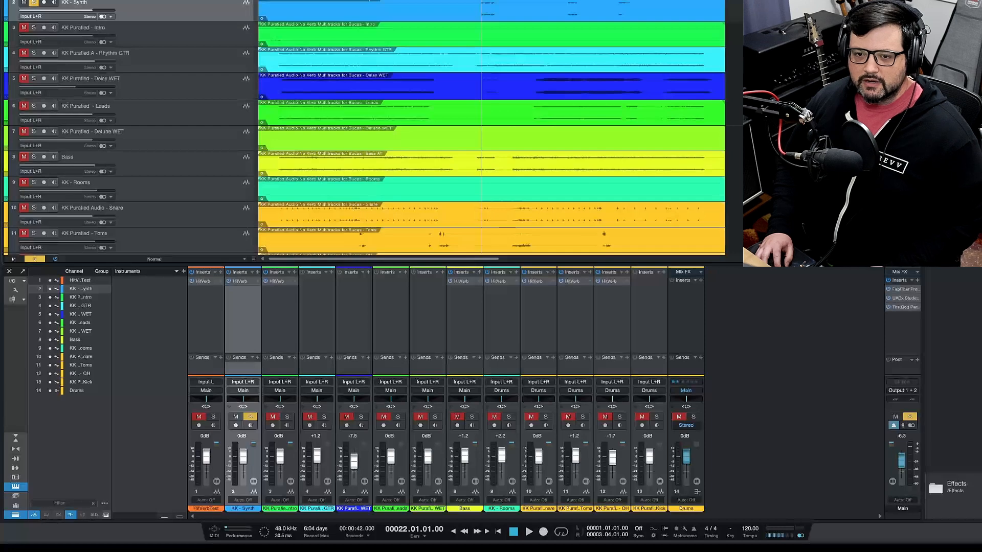
pyautogui.press(',')
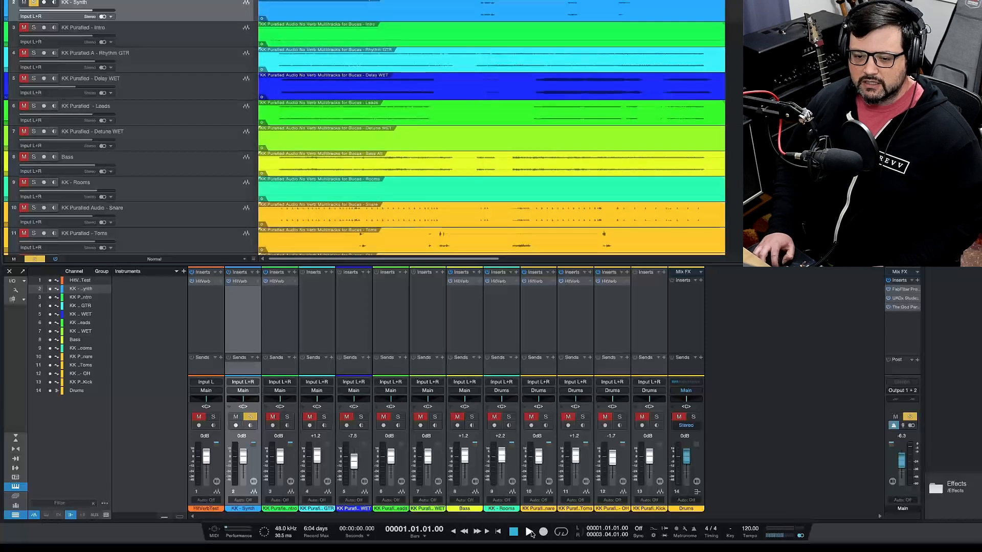
pyautogui.click(529, 532)
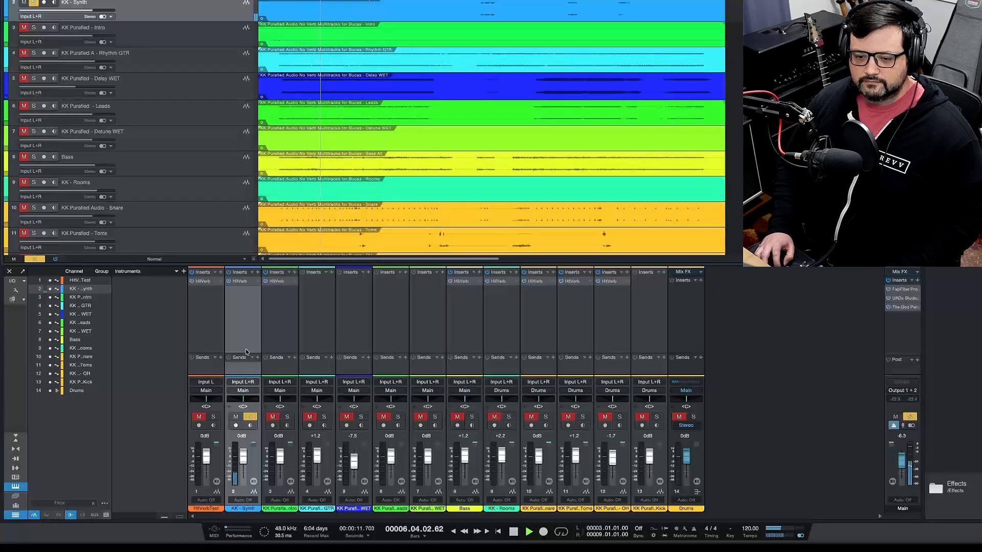
# Open the KK - Synth track's HitVerb, compare it with bypass during playback, and raise its Mix
pyautogui.click(241, 282)
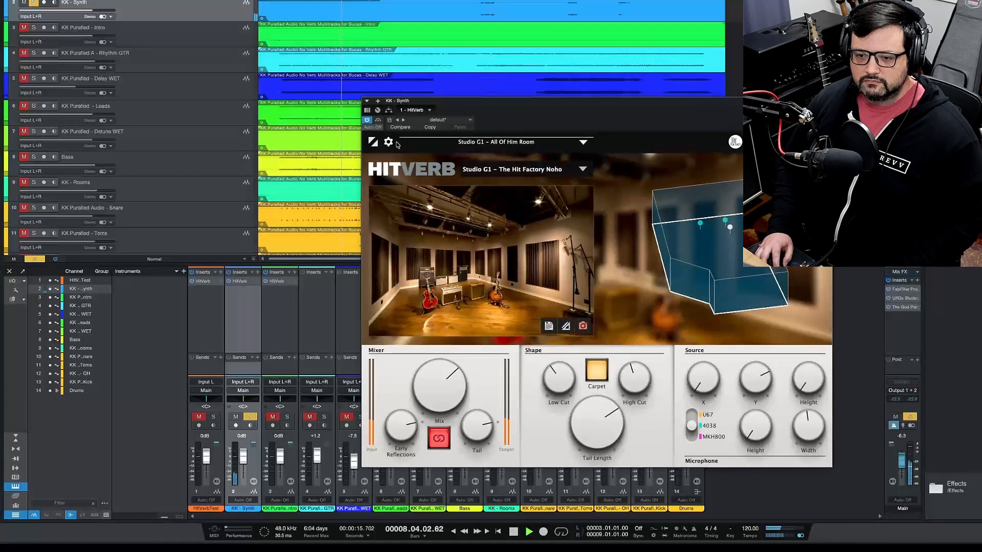
pyautogui.click(367, 121)
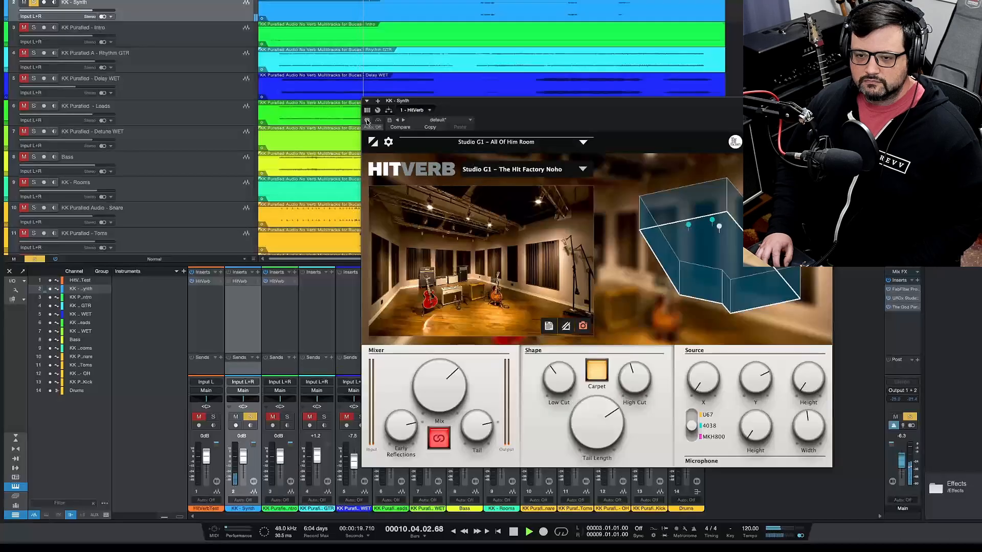
pyautogui.click(367, 119)
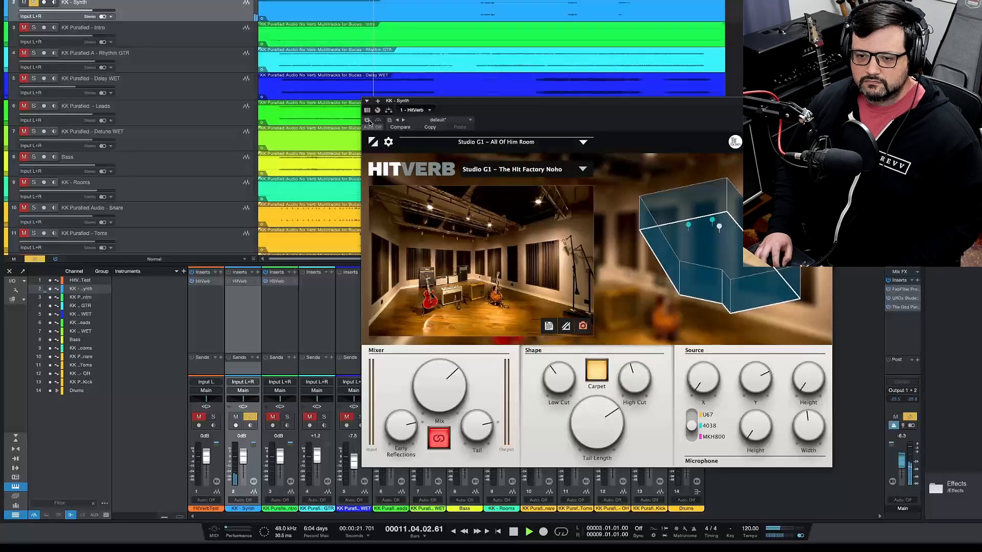
pyautogui.moveTo(444, 389); pyautogui.dragTo(445, 374)
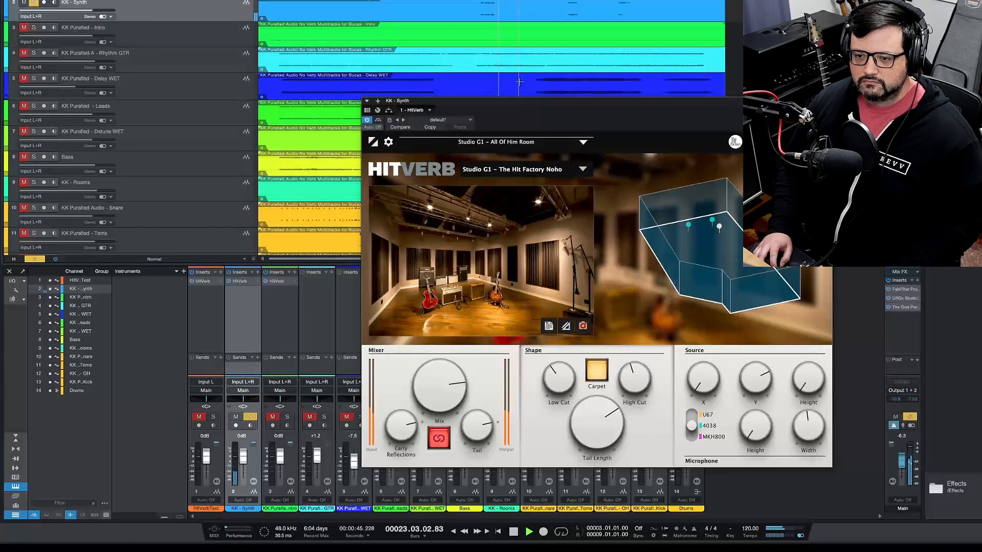
# Compare the synth reverb with bypass around bar 22 and lower its Mix to about 72.6% before stopping playback
pyautogui.click(366, 121)
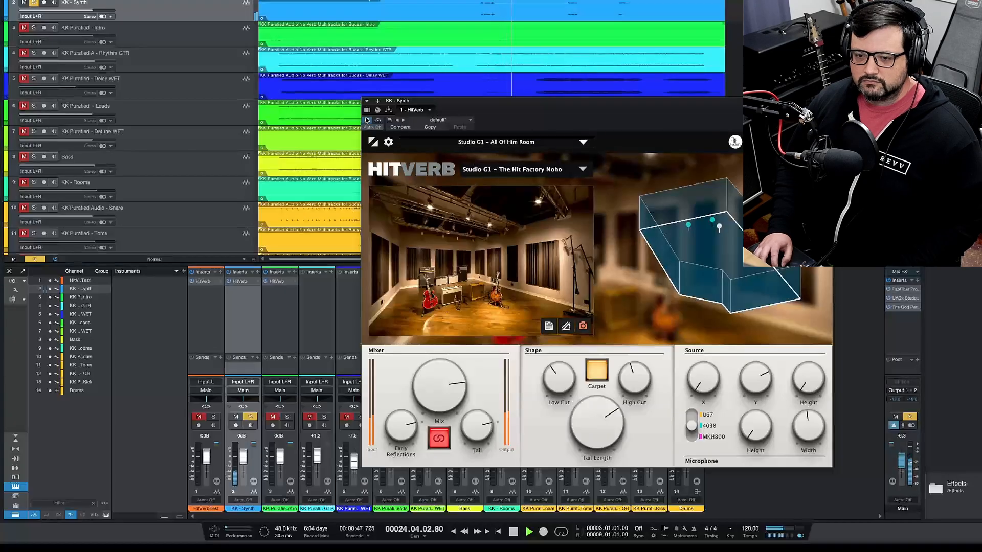
pyautogui.click(486, 1)
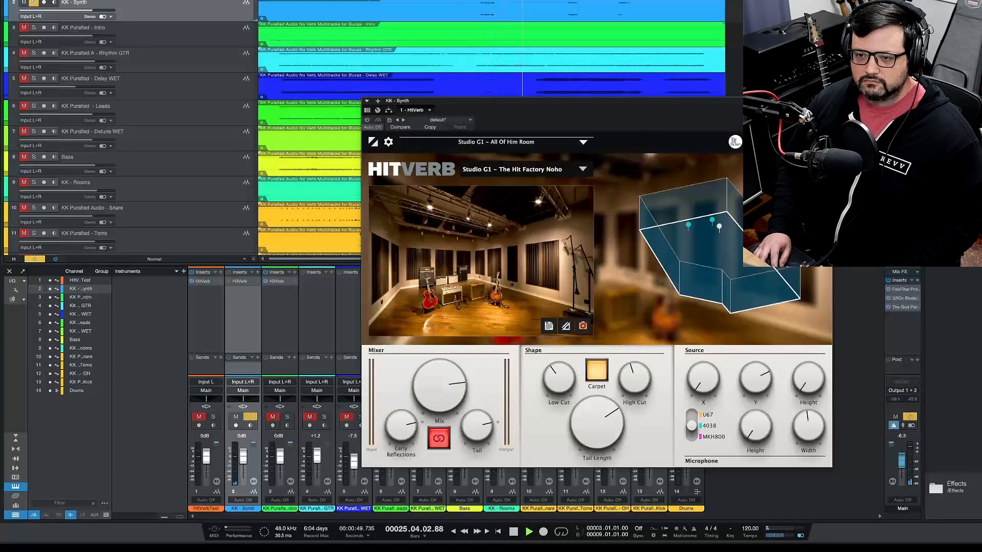
pyautogui.click(368, 121)
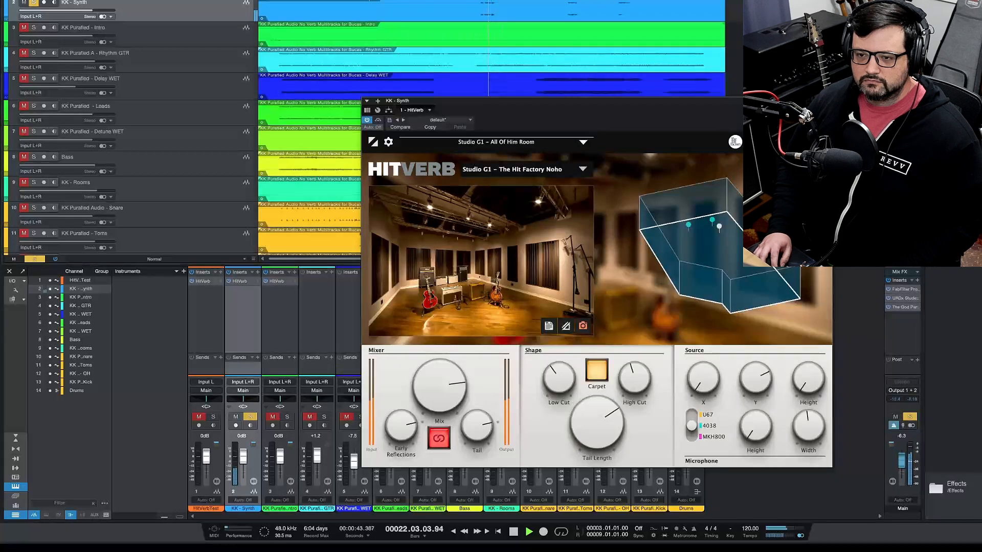
pyautogui.moveTo(444, 388); pyautogui.dragTo(444, 385)
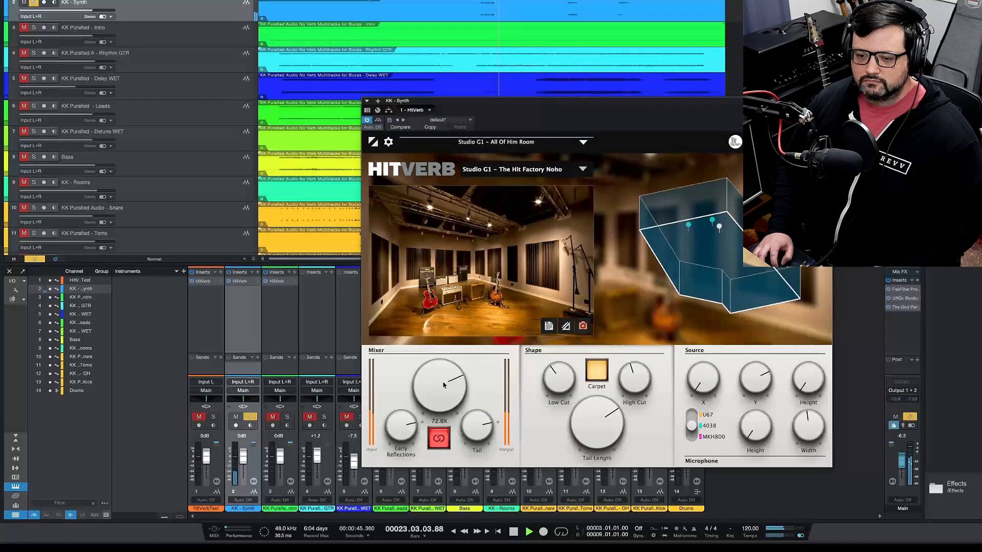
pyautogui.click(514, 532)
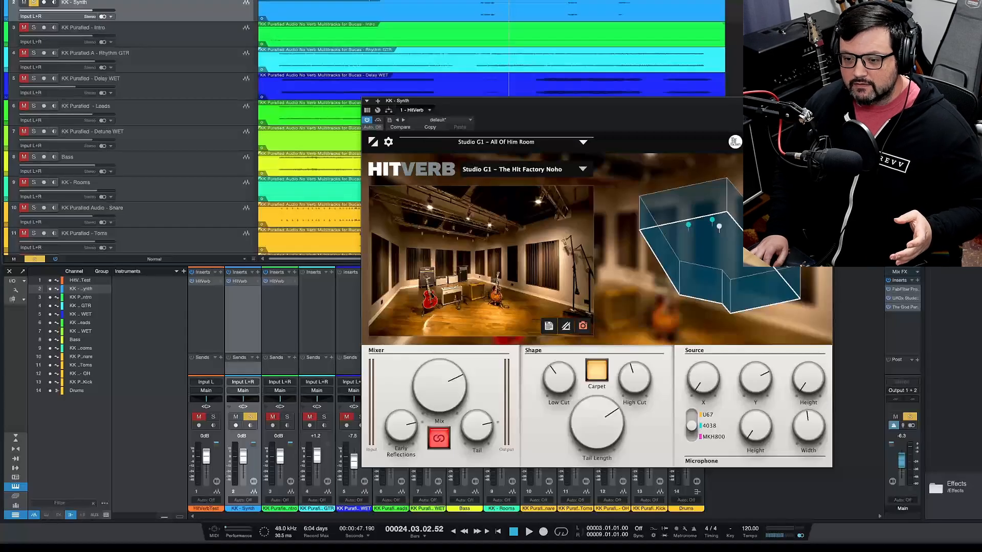
# Move the synth's HitVerb window so the whole plug-in is in view, and unsolo the KK - Synth track
pyautogui.moveTo(763, 101); pyautogui.dragTo(665, 93)
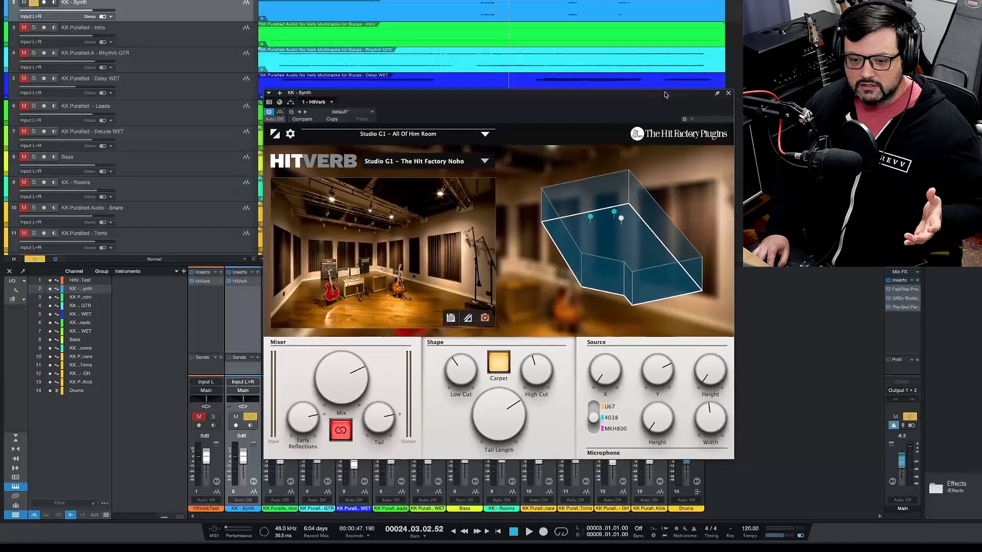
pyautogui.click(250, 417)
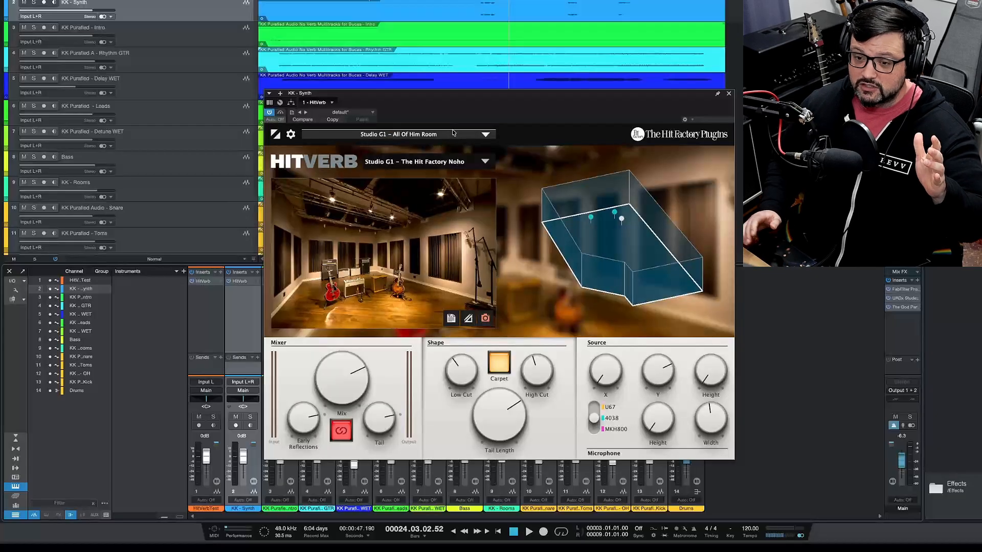
pyautogui.moveTo(527, 98); pyautogui.dragTo(530, 92)
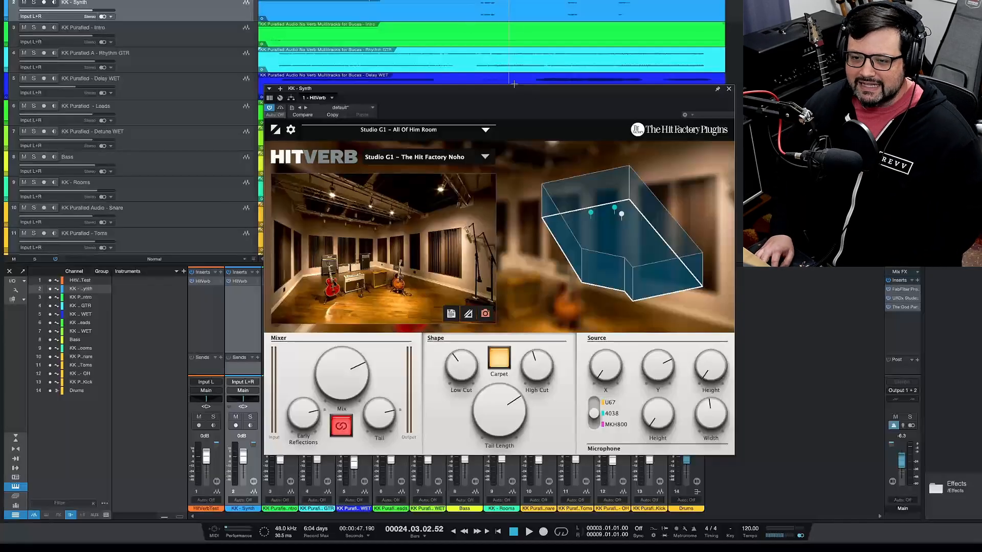
pyautogui.moveTo(514, 91)
pyautogui.mouseDown()
pyautogui.moveTo(437, 181)
pyautogui.moveTo(589, 88)
pyautogui.moveTo(513, 66)
pyautogui.moveTo(509, 78)
pyautogui.mouseUp()
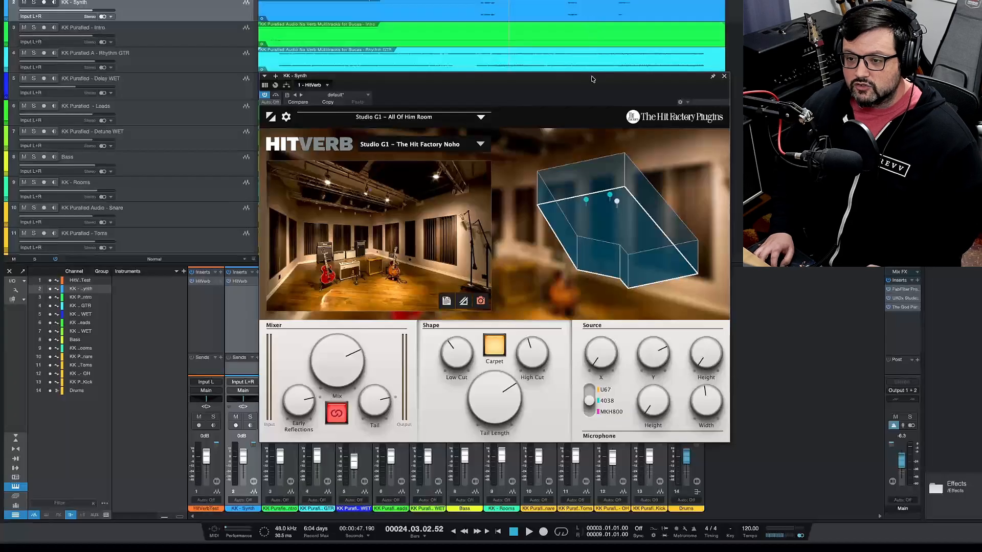
pyautogui.moveTo(593, 80)
pyautogui.mouseDown()
pyautogui.moveTo(567, 82)
pyautogui.moveTo(581, 79)
pyautogui.mouseUp()
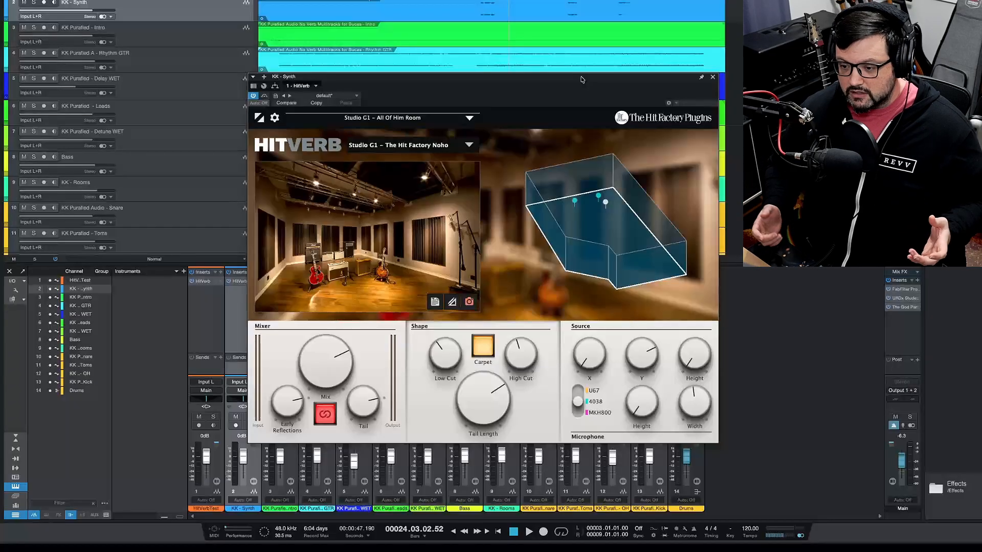
pyautogui.moveTo(582, 79); pyautogui.dragTo(582, 72)
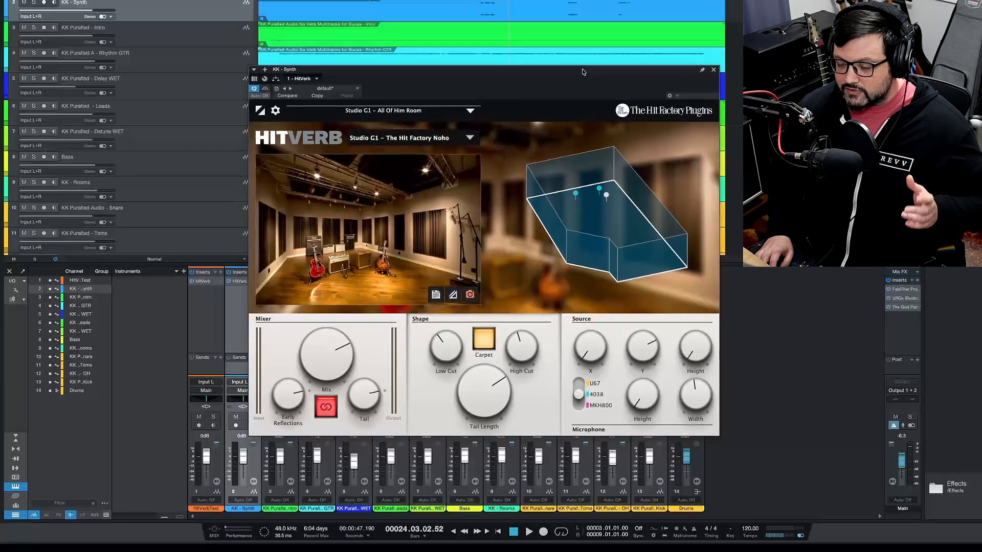